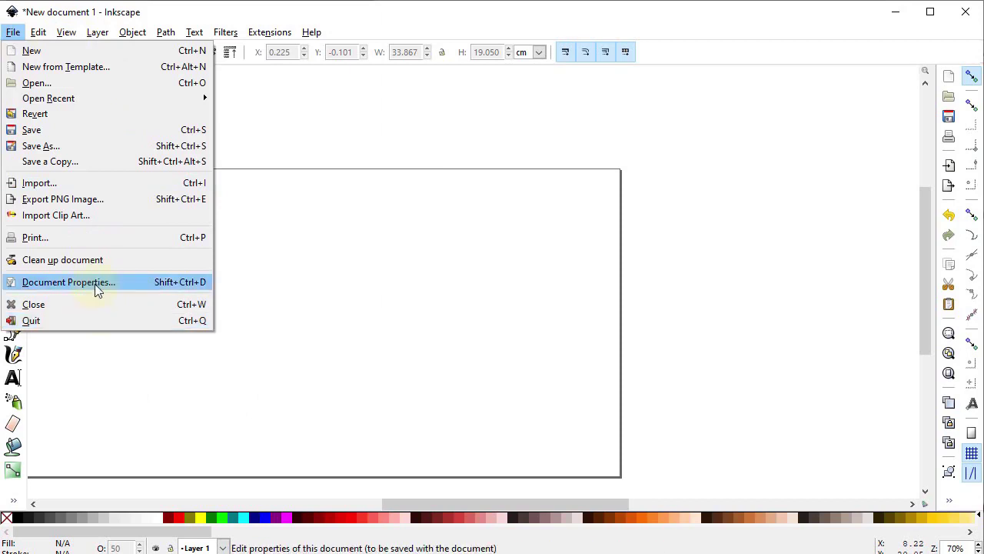
# Open the document properties and set both the display units and the custom page size units to px.
pyautogui.moveTo(760, 62); pyautogui.dragTo(287, 33)
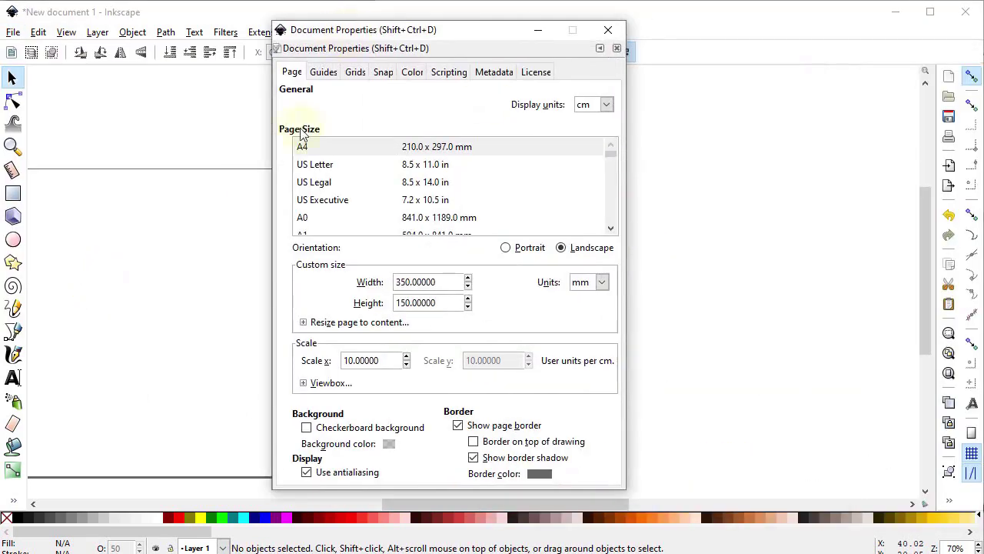
pyautogui.click(606, 104)
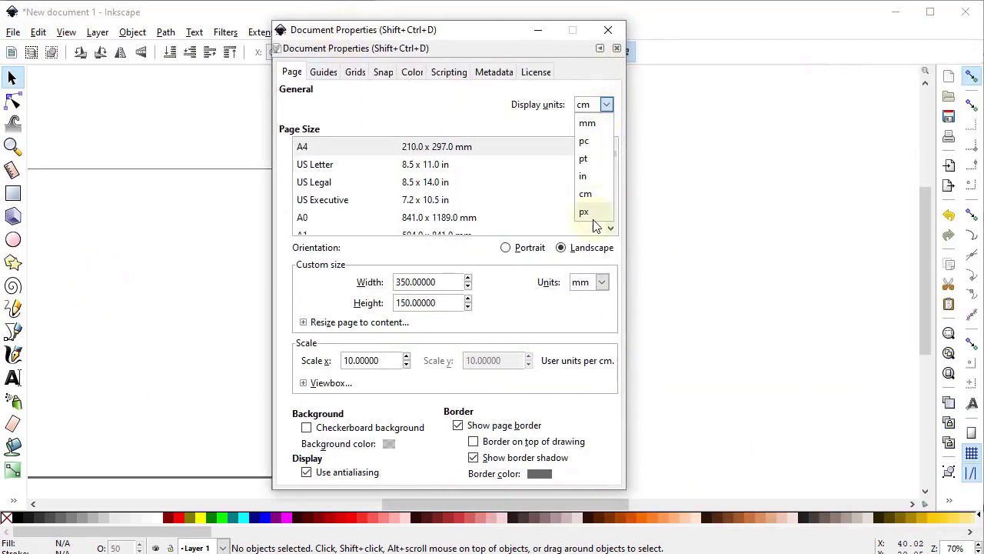
pyautogui.click(594, 219)
pyautogui.click(602, 281)
pyautogui.click(591, 387)
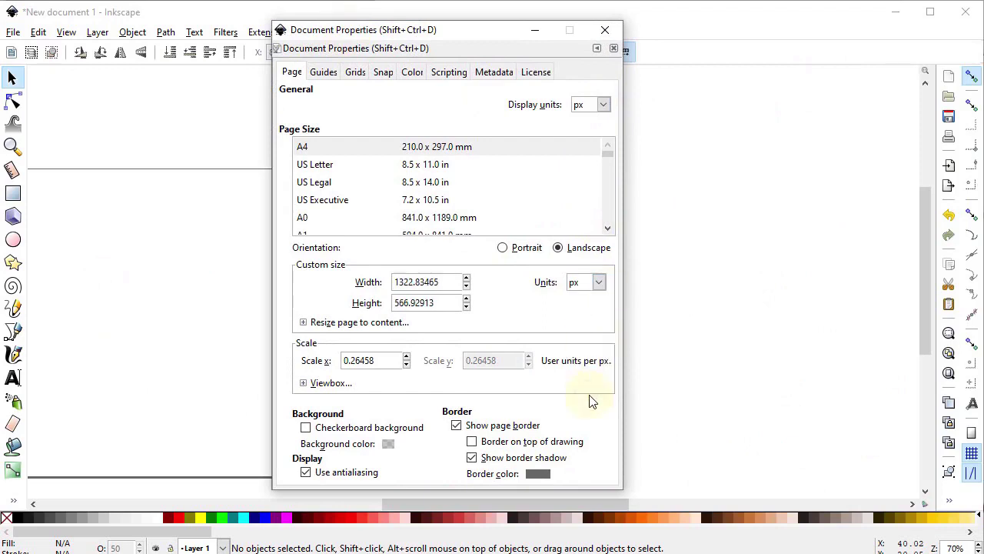
# Set the custom page size to 1280 px wide and 720 px high and close the document properties.
pyautogui.moveTo(449, 285); pyautogui.dragTo(377, 281)
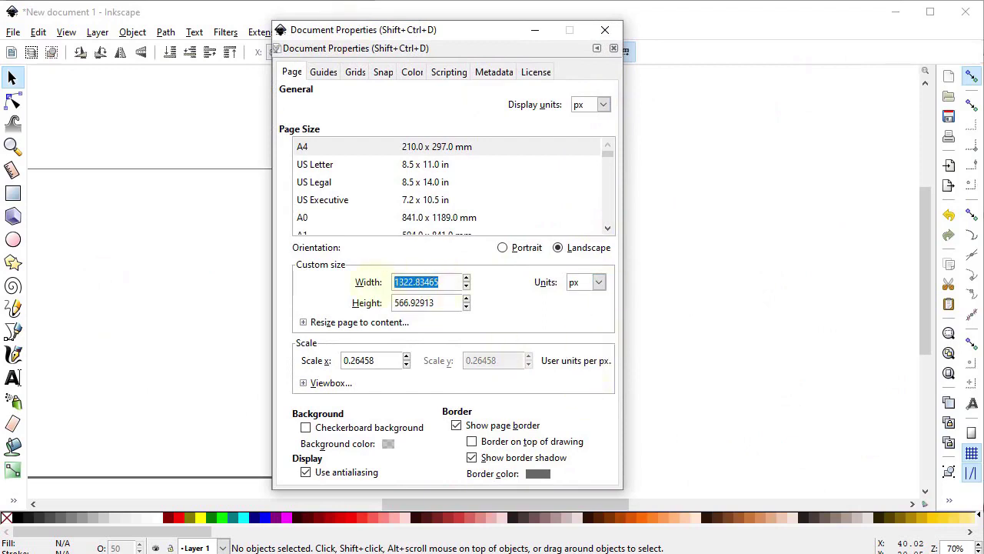
pyautogui.write('1280')
pyautogui.press('Tab')
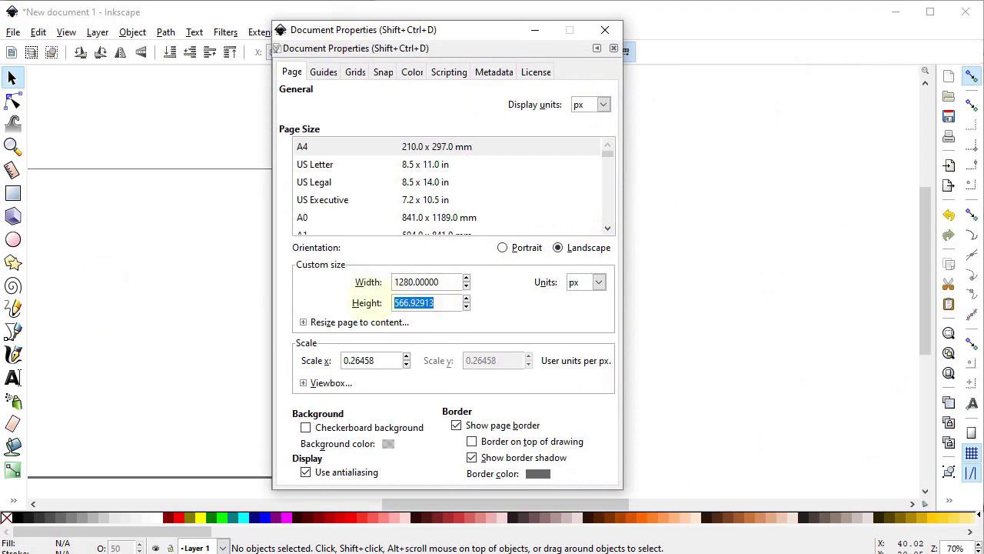
pyautogui.write('720')
pyautogui.press('Return')
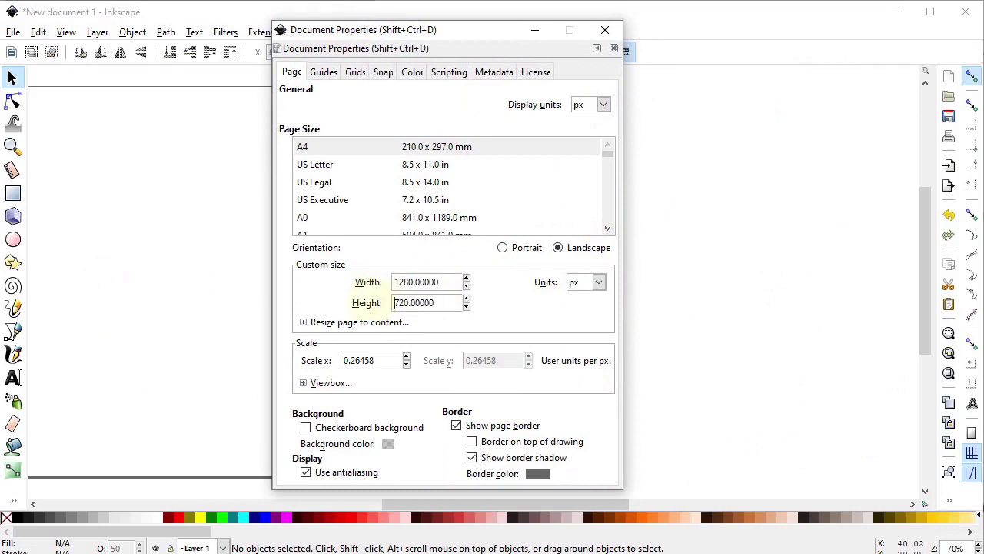
pyautogui.click(605, 30)
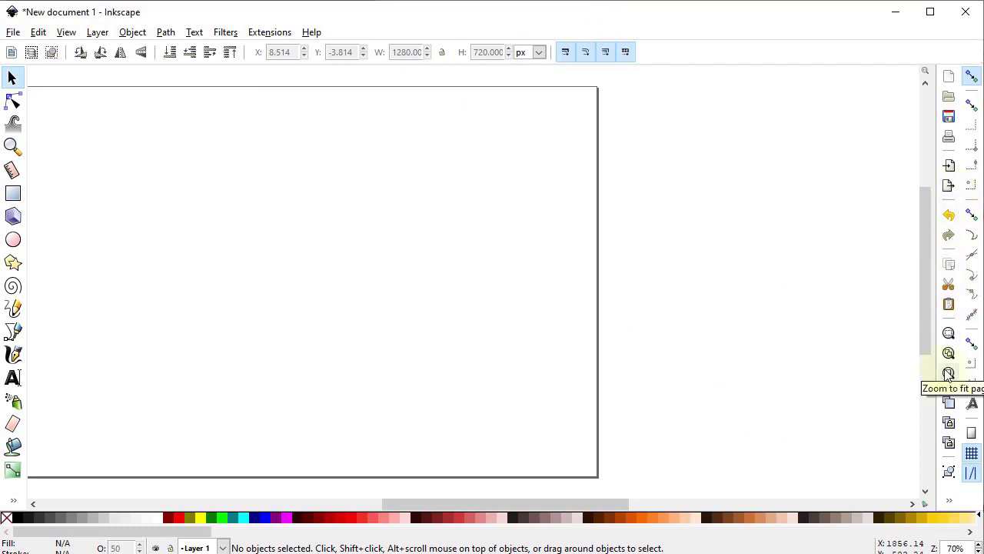
# Show the Align and Distribute and Fill and Stroke dialogs, with the whole page fitted in view.
pyautogui.click(949, 502)
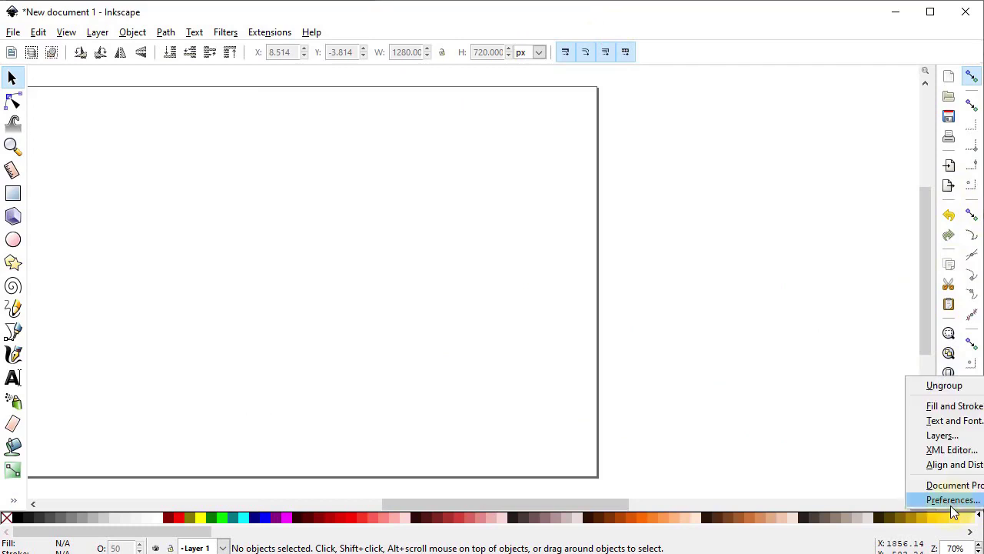
pyautogui.click(952, 466)
pyautogui.click(950, 501)
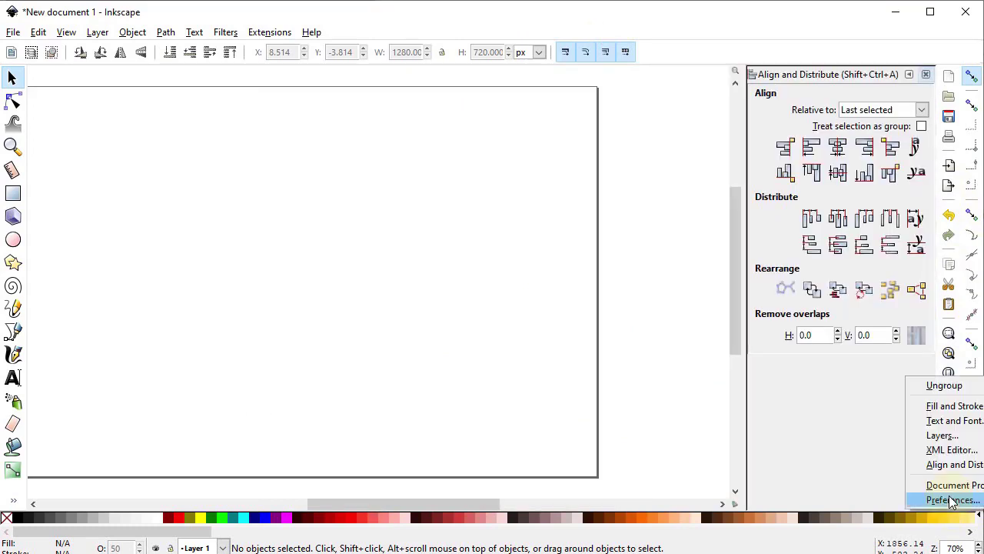
pyautogui.click(954, 406)
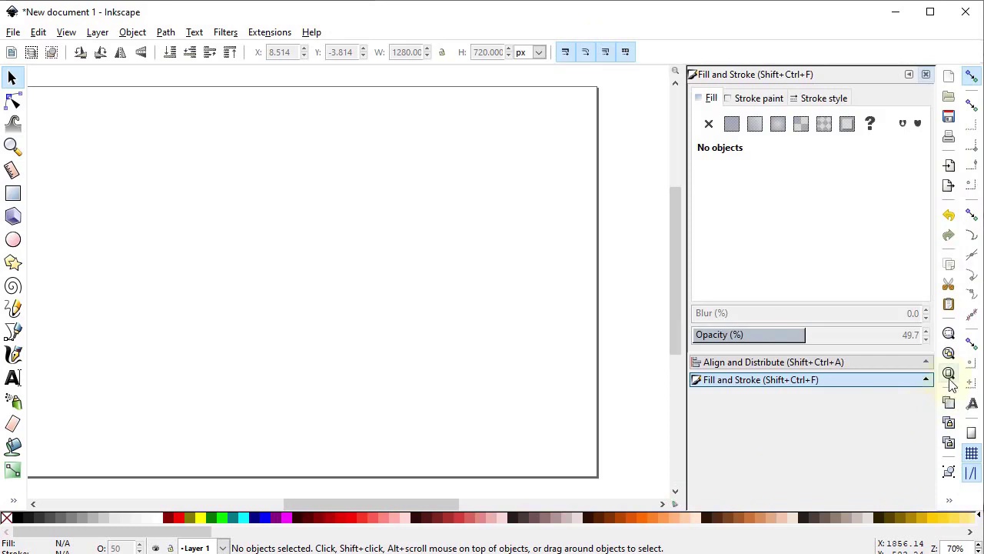
pyautogui.click(949, 373)
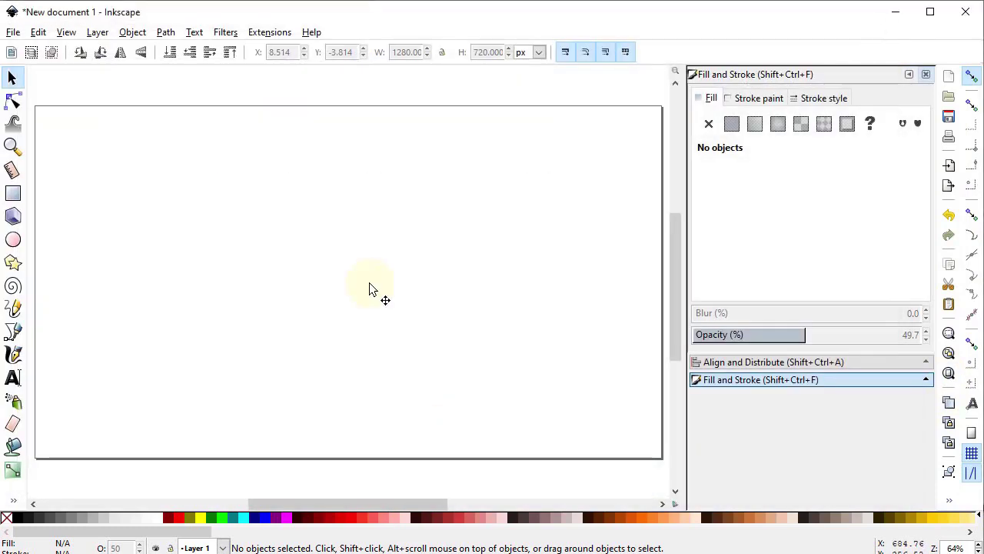
# Import the sketch image 1.png from the Images folder and position it so that it covers the page.
pyautogui.click(13, 31)
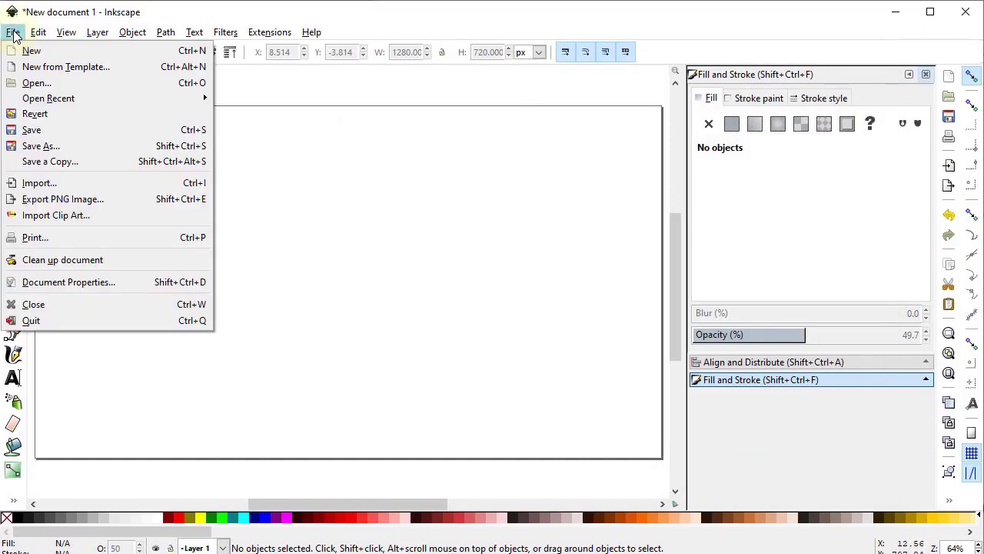
pyautogui.click(60, 182)
pyautogui.click(212, 150)
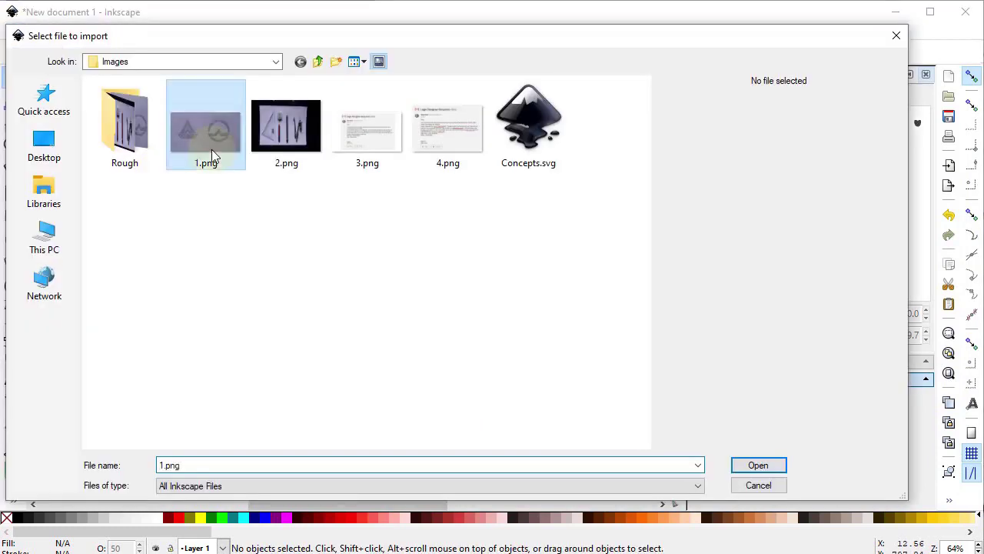
pyautogui.doubleClick(211, 149)
pyautogui.moveTo(263, 169); pyautogui.dragTo(350, 280)
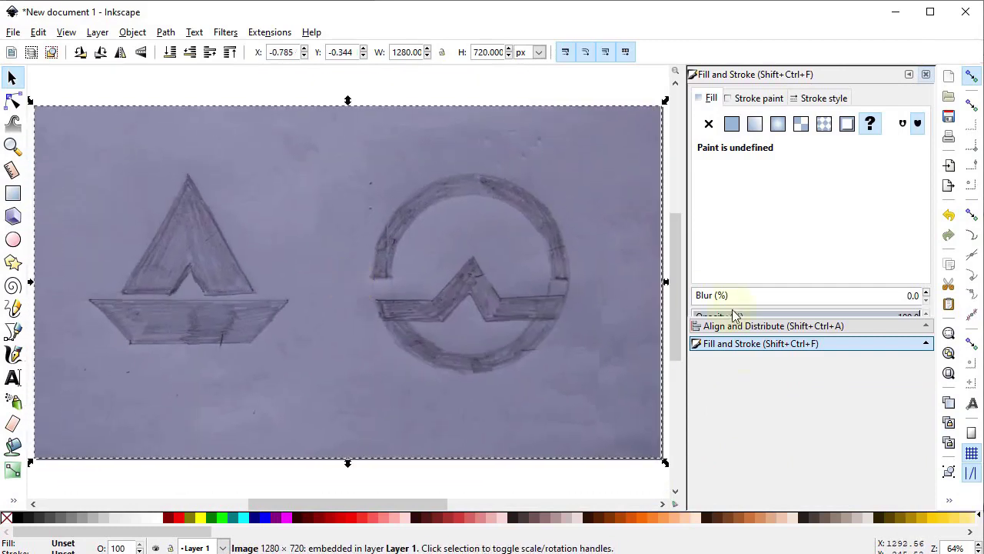
# Lower the imported sketch's opacity to 47.6% and deselect it.
pyautogui.click(786, 314)
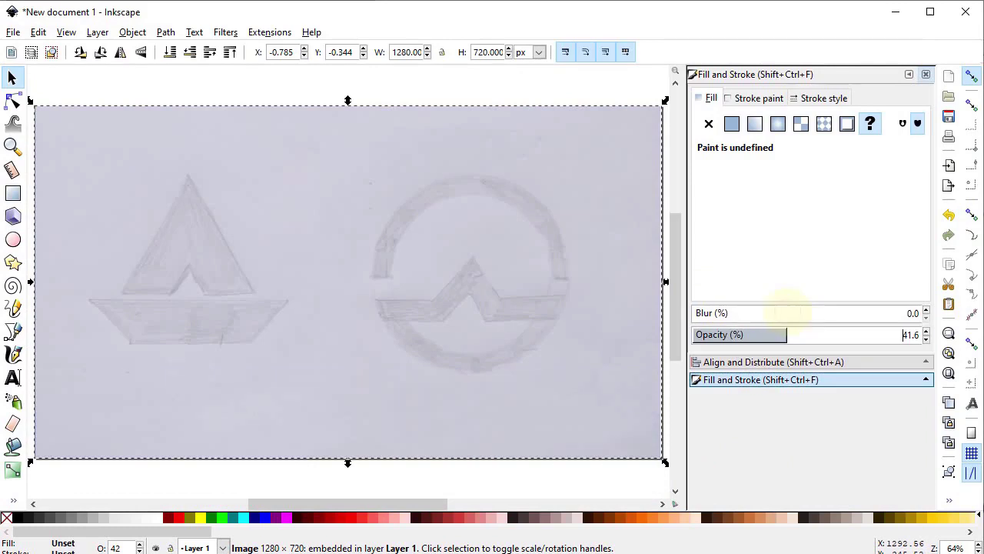
pyautogui.click(797, 335)
pyautogui.click(801, 334)
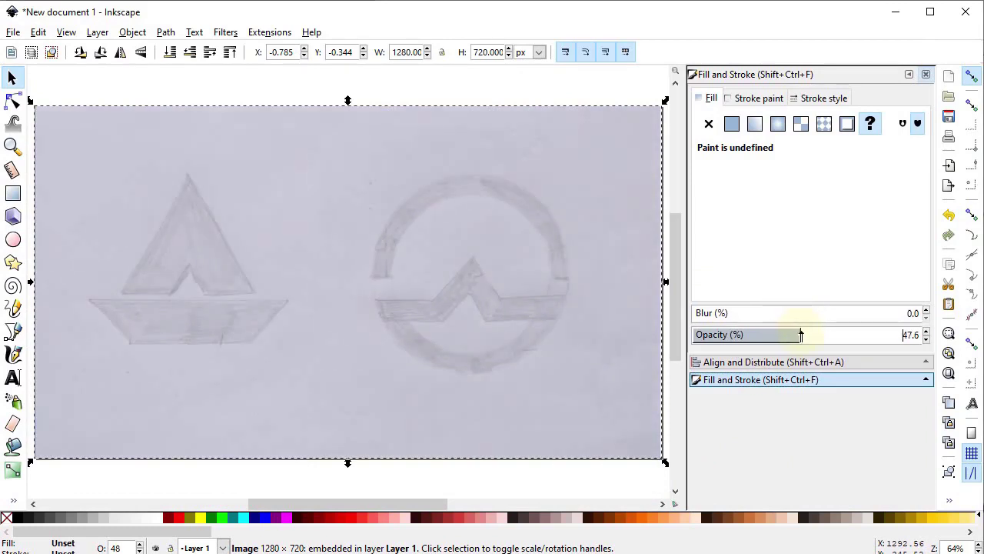
pyautogui.click(559, 486)
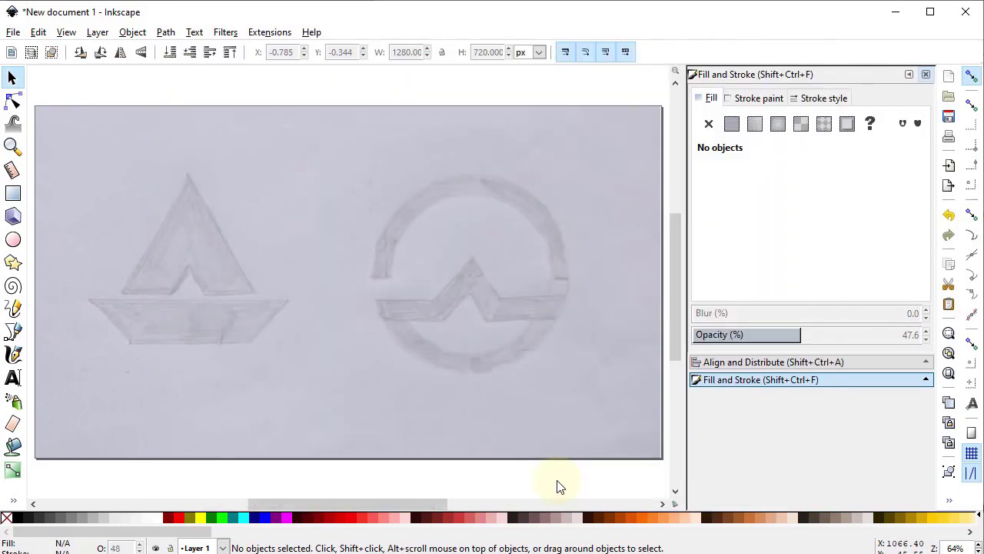
# Draw a straight horizontal line about 512 px long along the boat hull's top edge with a #FF2A2A stroke.
pyautogui.click(13, 332)
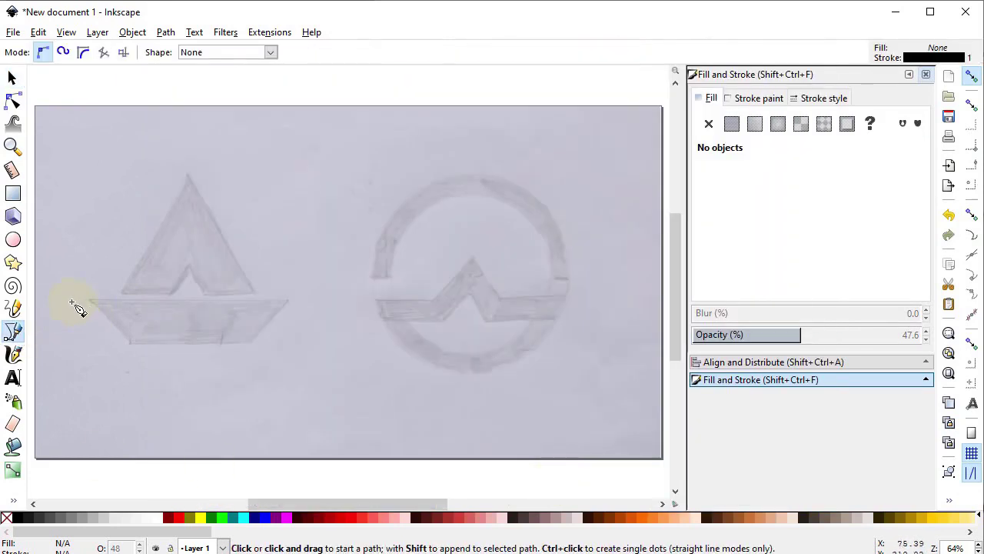
pyautogui.click(66, 300)
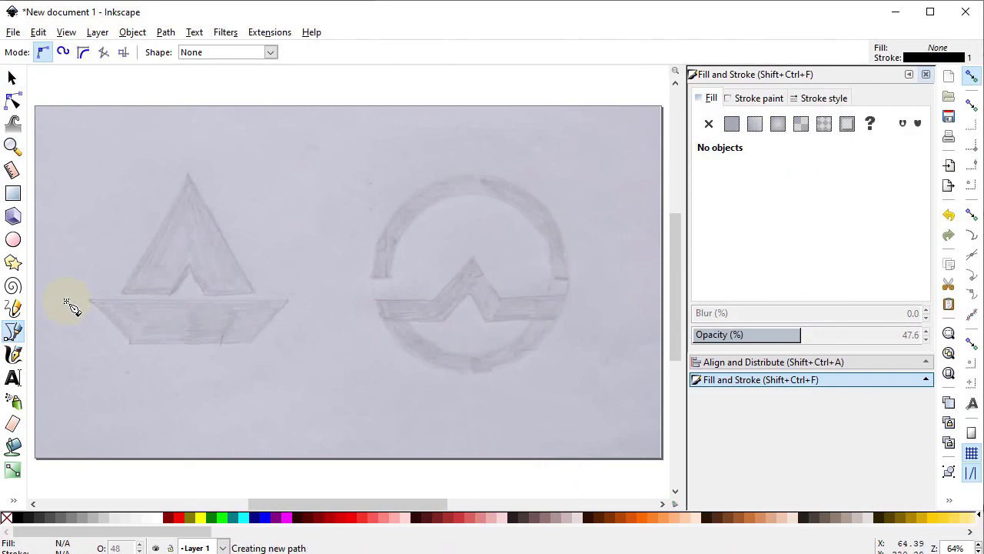
pyautogui.click(317, 301)
pyautogui.rightClick(317, 301)
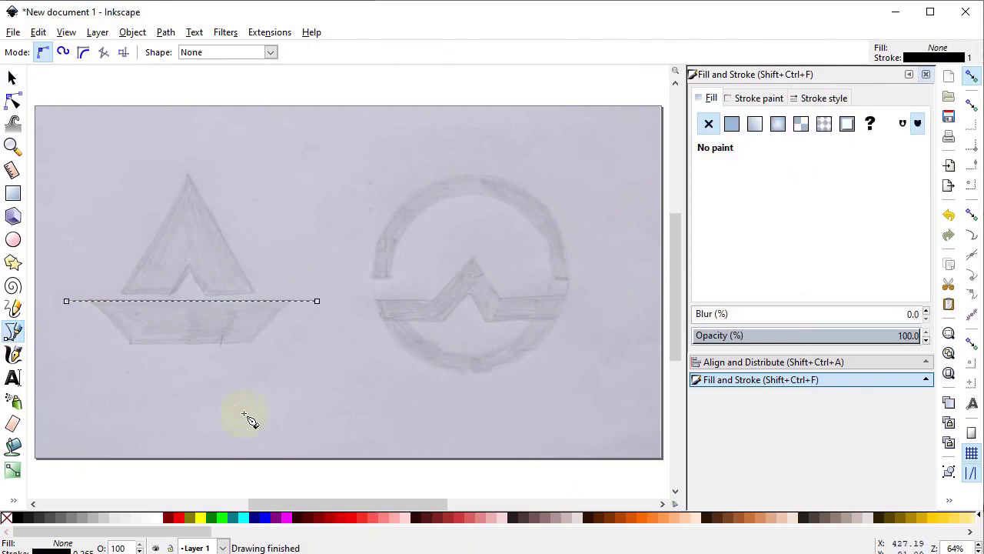
pyautogui.keyDown('shift'); pyautogui.click(363, 521); pyautogui.keyUp('shift')
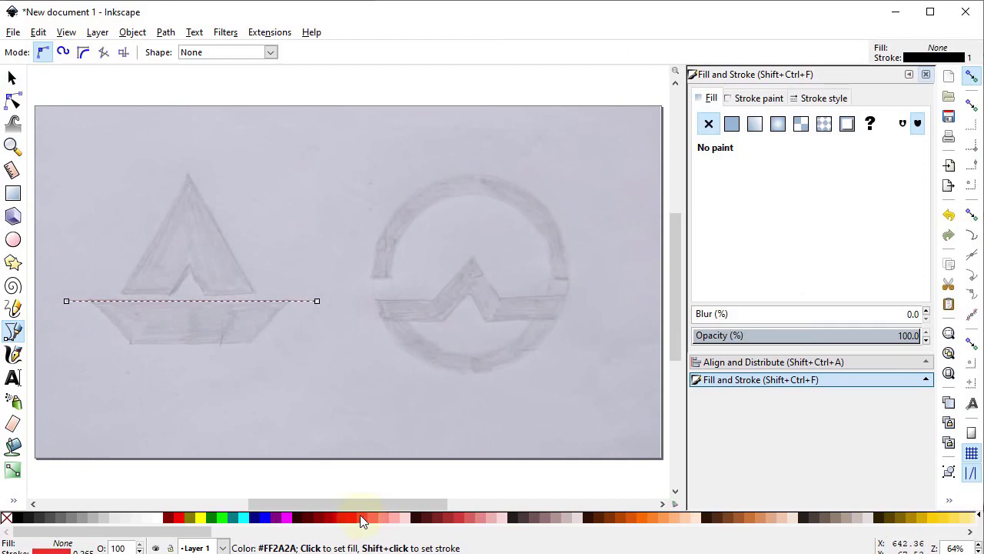
# Set the horizontal line's stroke width to 3 px and deselect it.
pyautogui.click(12, 78)
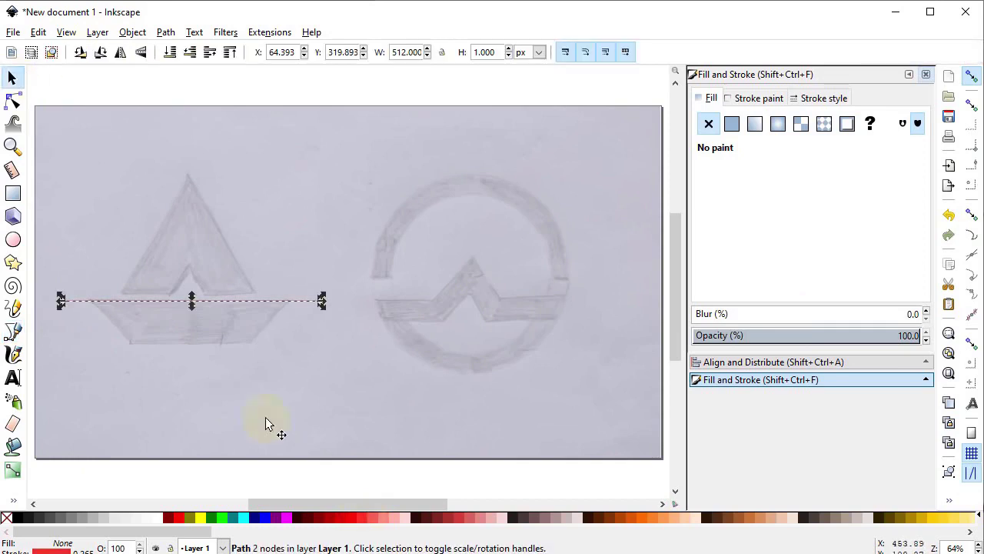
pyautogui.click(284, 471)
pyautogui.click(315, 302)
pyautogui.click(813, 98)
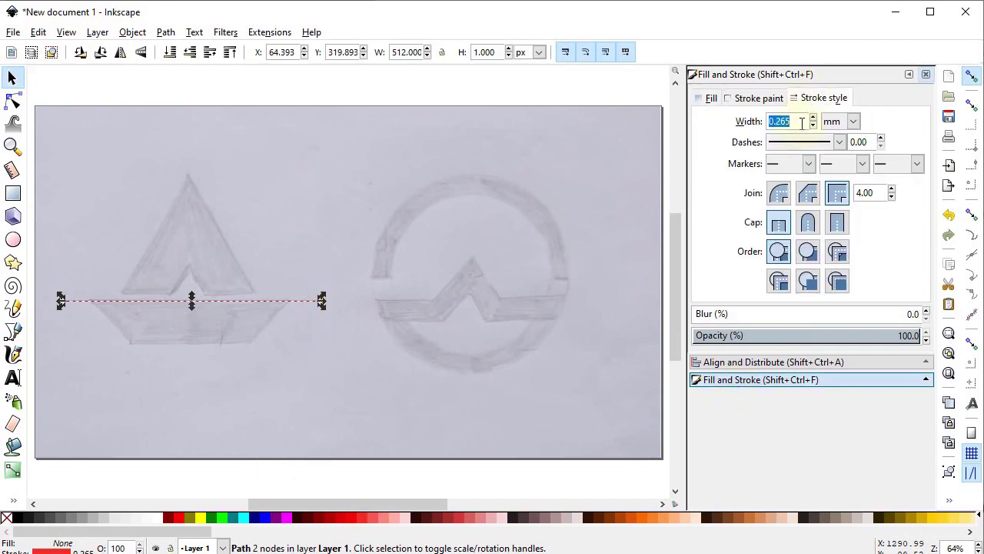
pyautogui.click(853, 121)
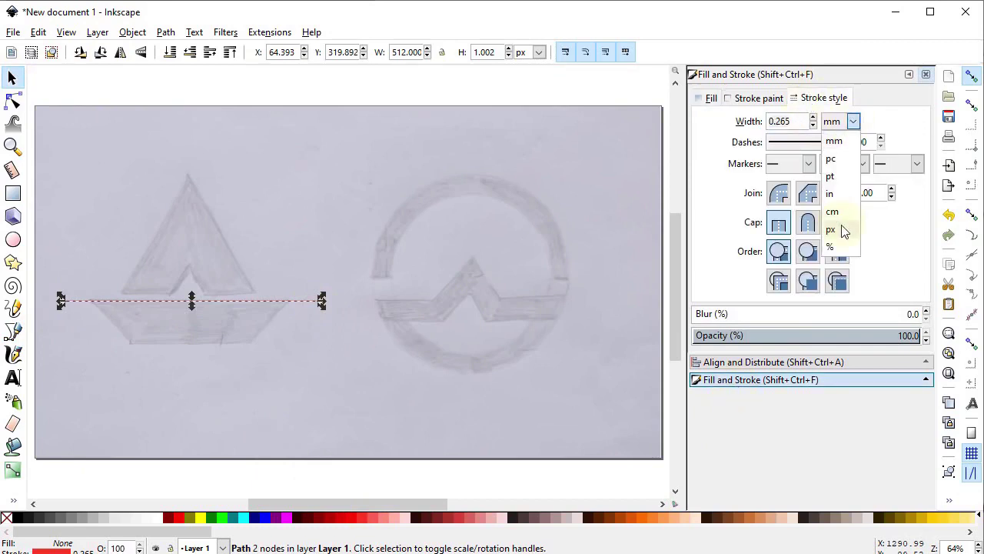
pyautogui.click(831, 229)
pyautogui.write('3')
pyautogui.press('Return')
pyautogui.press('Escape')
# Draw a straight vertical line about 471 px long through the sail's tip and down past the hull.
pyautogui.press('b')
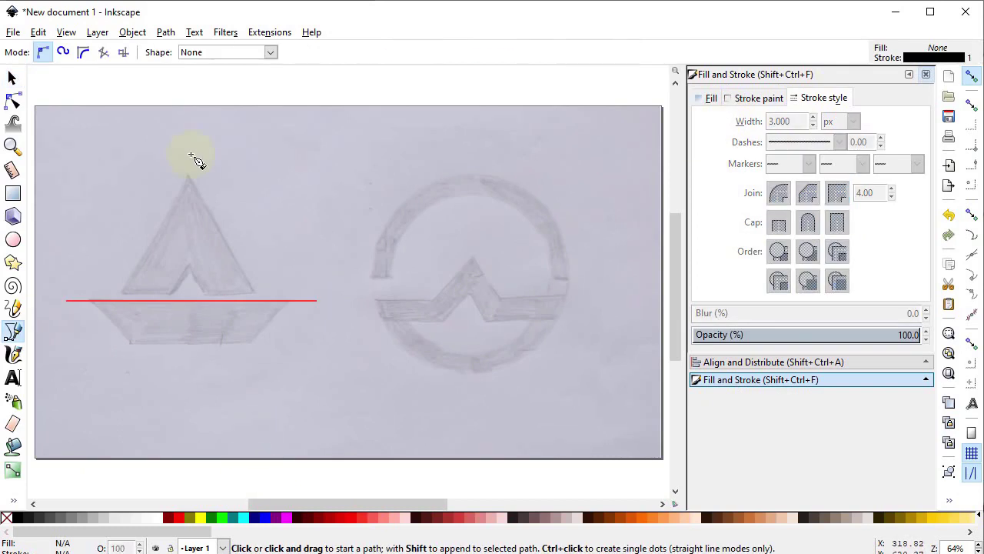
pyautogui.click(191, 155)
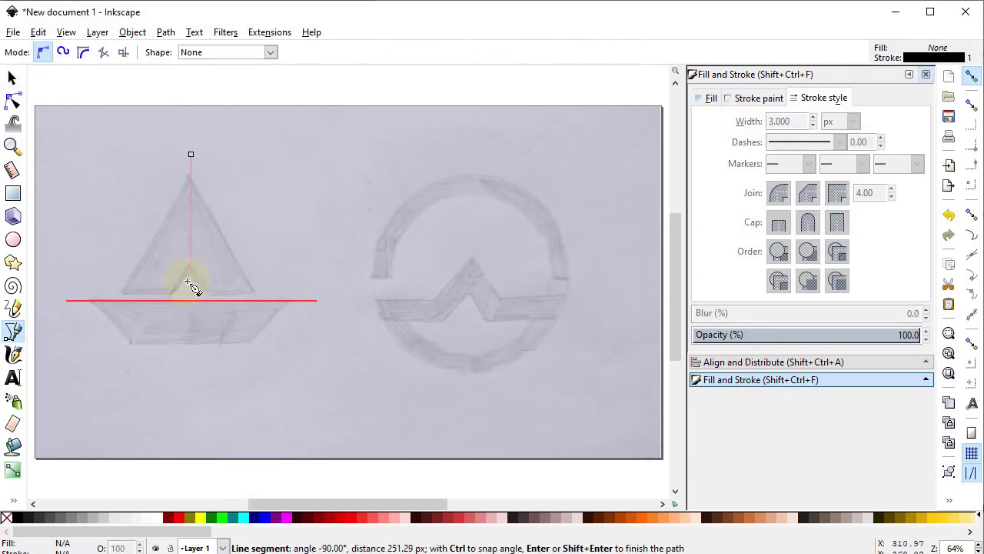
pyautogui.doubleClick(182, 384)
pyautogui.press('s')
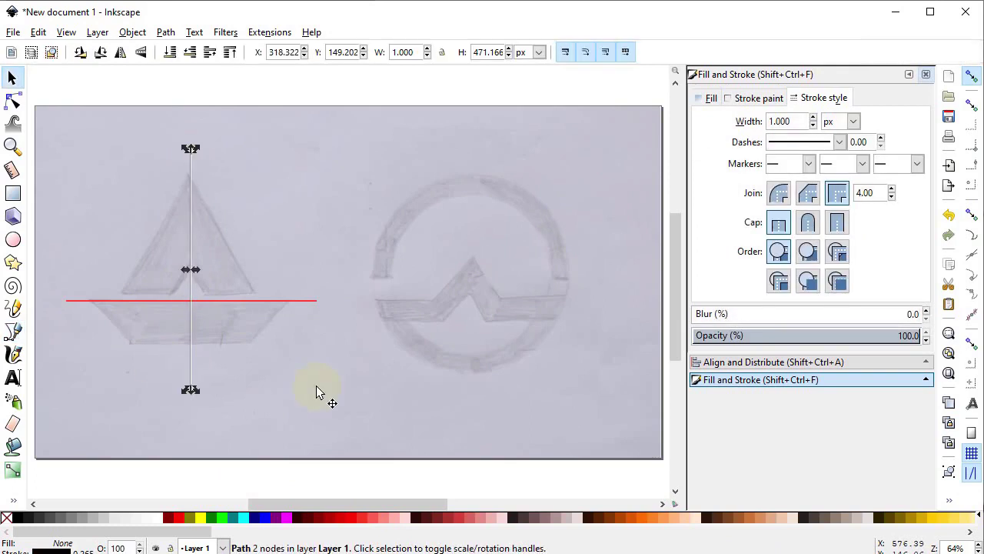
# Give the vertical centre line a light red stroke 3 px wide and deselect it.
pyautogui.keyDown('shift'); pyautogui.click(372, 520); pyautogui.keyUp('shift')
pyautogui.tripleClick(780, 121)
pyautogui.write('3')
pyautogui.press('Return')
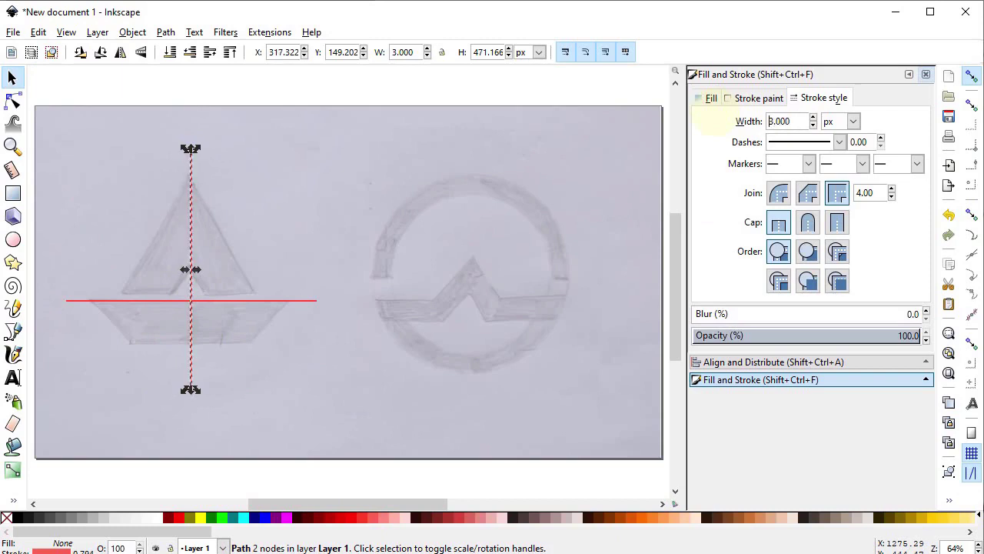
pyautogui.click(148, 486)
# Duplicate the horizontal line and move the copy straight down onto the hull's bottom edge.
pyautogui.click(263, 300)
pyautogui.rightClick(263, 300)
pyautogui.click(353, 100)
pyautogui.moveTo(225, 301); pyautogui.dragTo(226, 347)
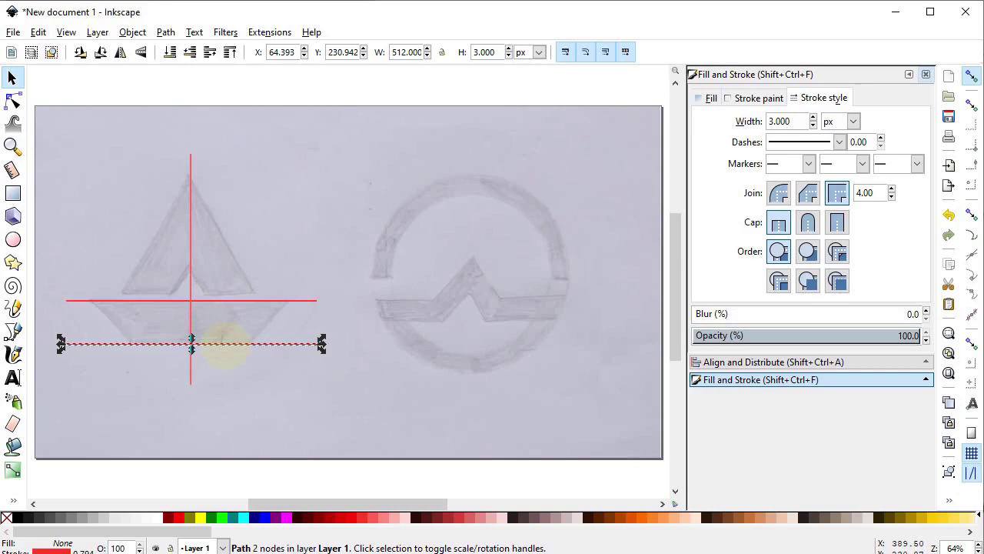
# Duplicate the lower horizontal line and move the copy straight up onto the sail's bottom edge.
pyautogui.rightClick(223, 344)
pyautogui.click(323, 134)
pyautogui.click(253, 345)
pyautogui.click(253, 344)
pyautogui.moveTo(253, 344); pyautogui.dragTo(254, 288)
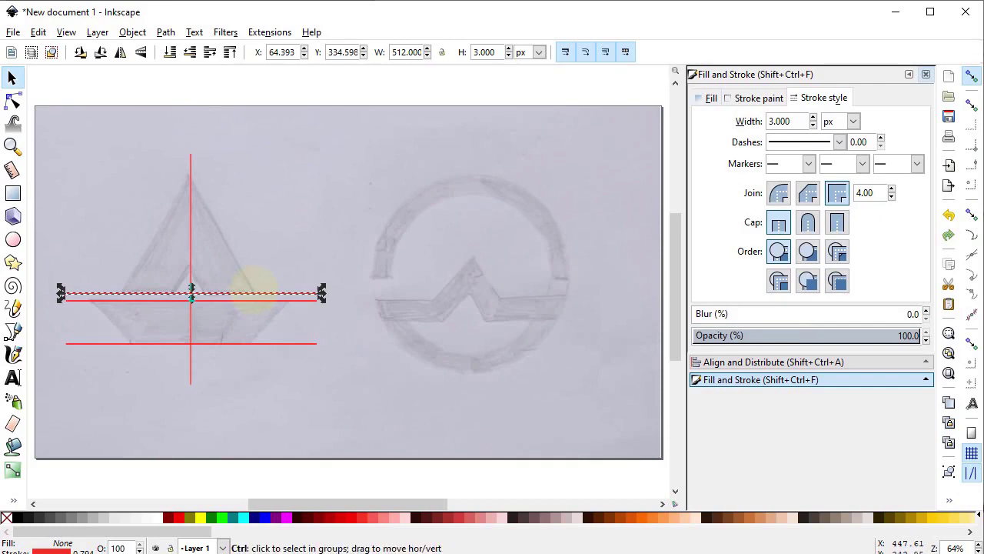
# Draw a slanted straight line about 183 px wide and 337 px tall along the sail's right edge, extending past both ends.
pyautogui.click(12, 330)
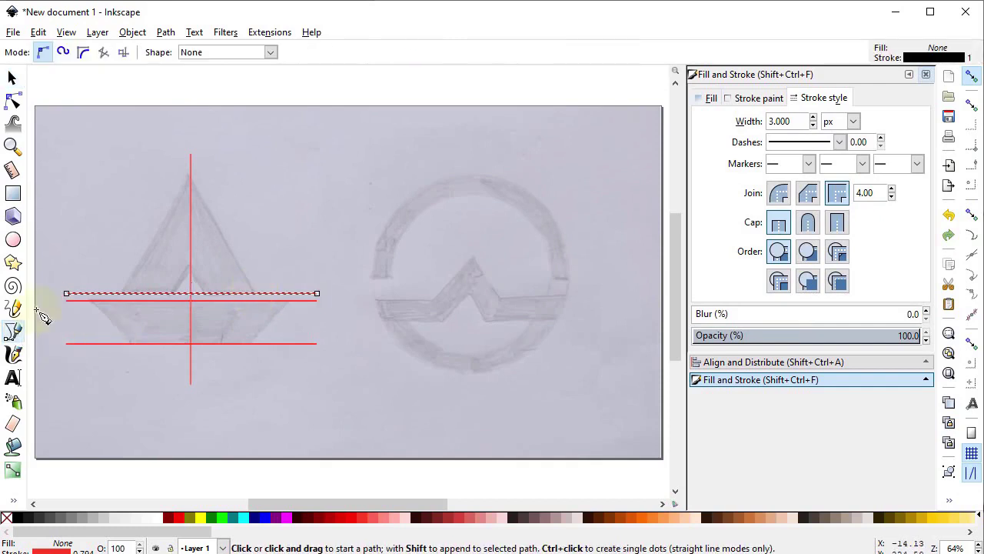
pyautogui.click(184, 162)
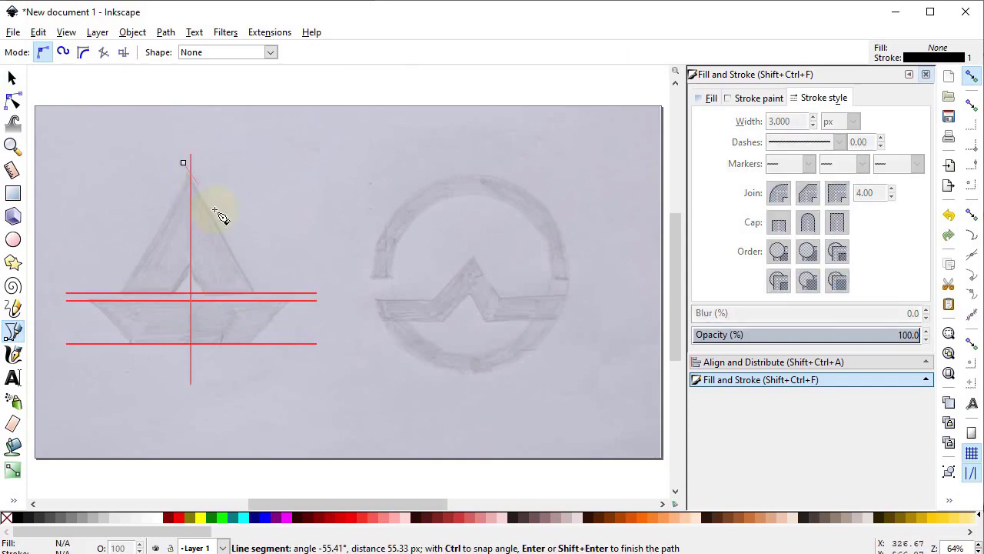
pyautogui.click(273, 327)
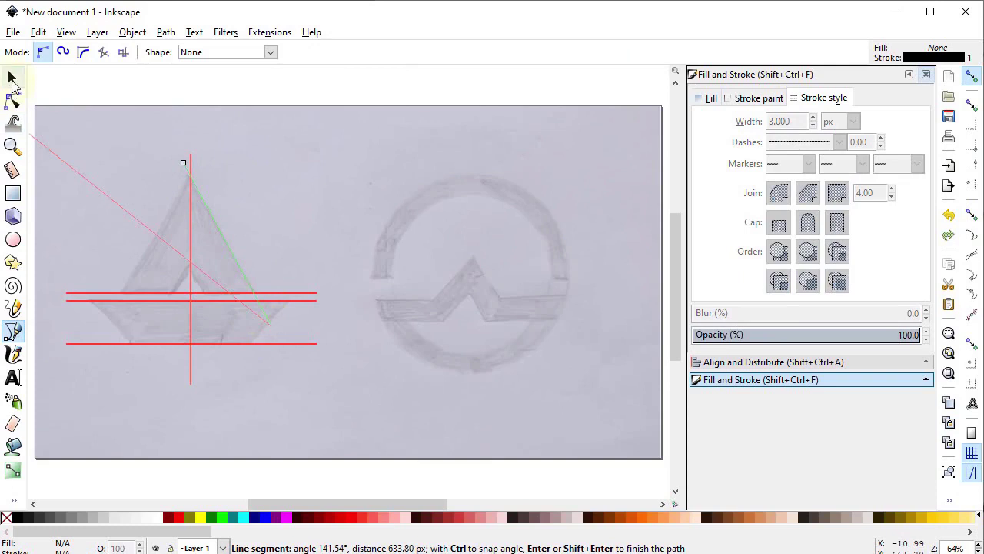
pyautogui.click(13, 78)
# Give the slanted line a light red stroke 3 px wide.
pyautogui.keyDown('shift'); pyautogui.click(371, 522); pyautogui.keyUp('shift')
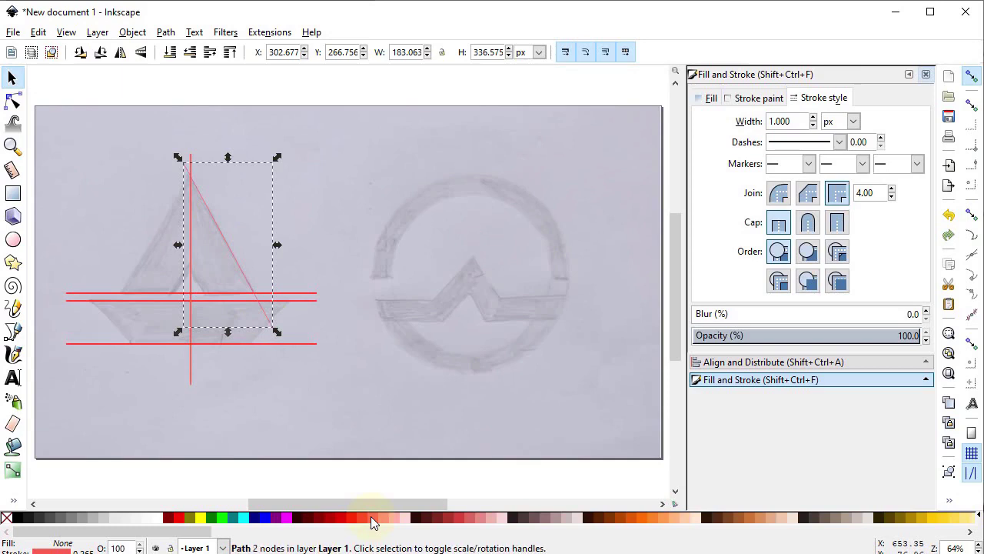
pyautogui.doubleClick(784, 120)
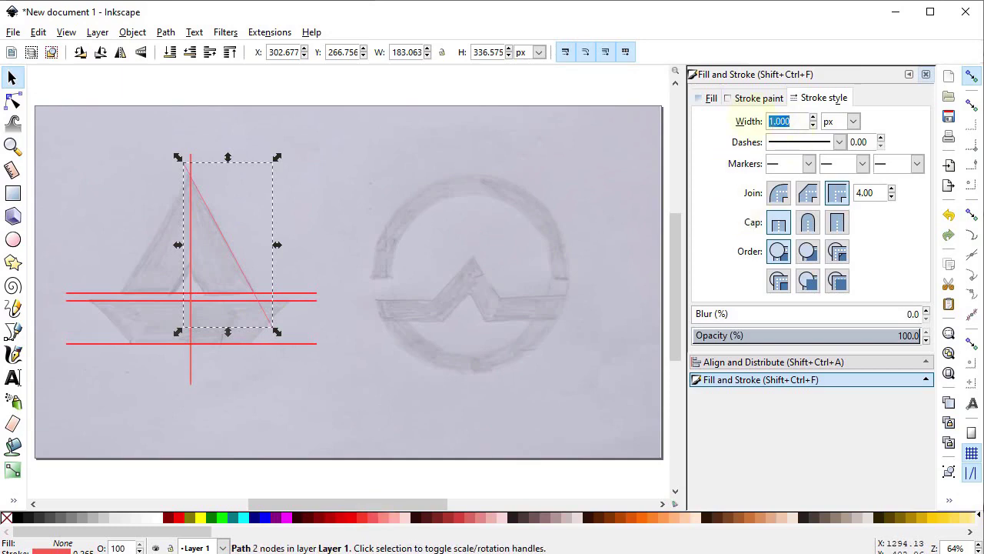
pyautogui.write('3')
pyautogui.press('Return')
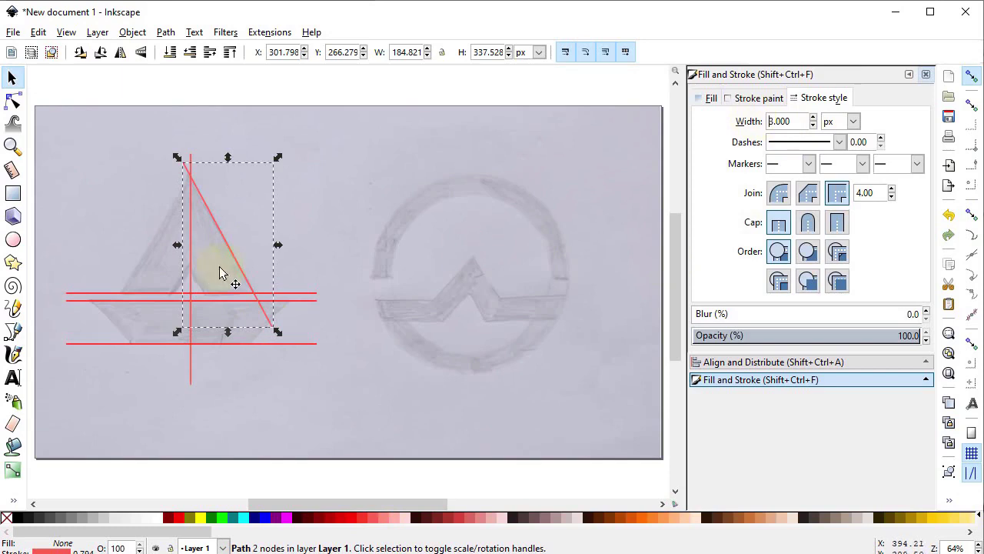
# Duplicate the slanted line and move the copy onto the right edge of the notch in the sail.
pyautogui.rightClick(216, 229)
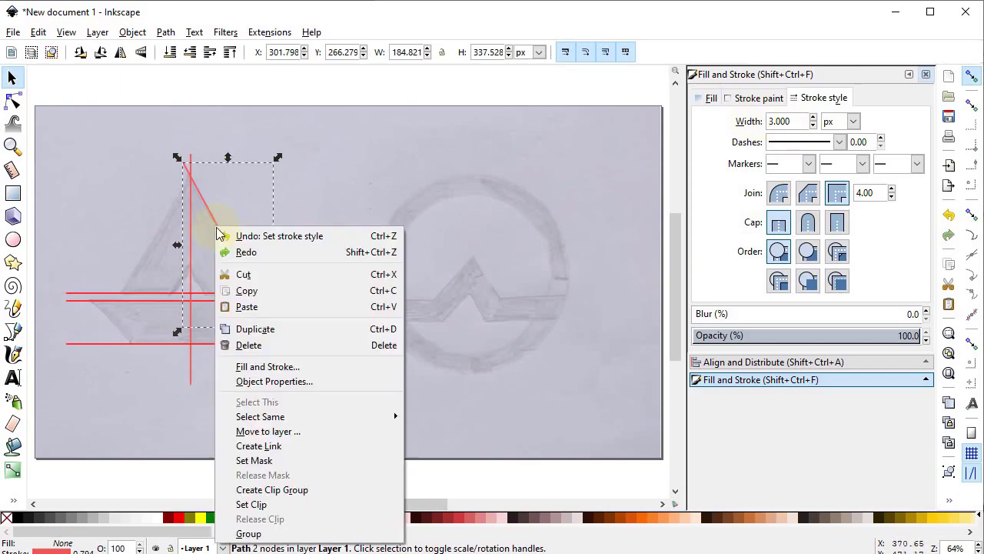
pyautogui.click(256, 329)
pyautogui.moveTo(235, 257); pyautogui.dragTo(206, 298)
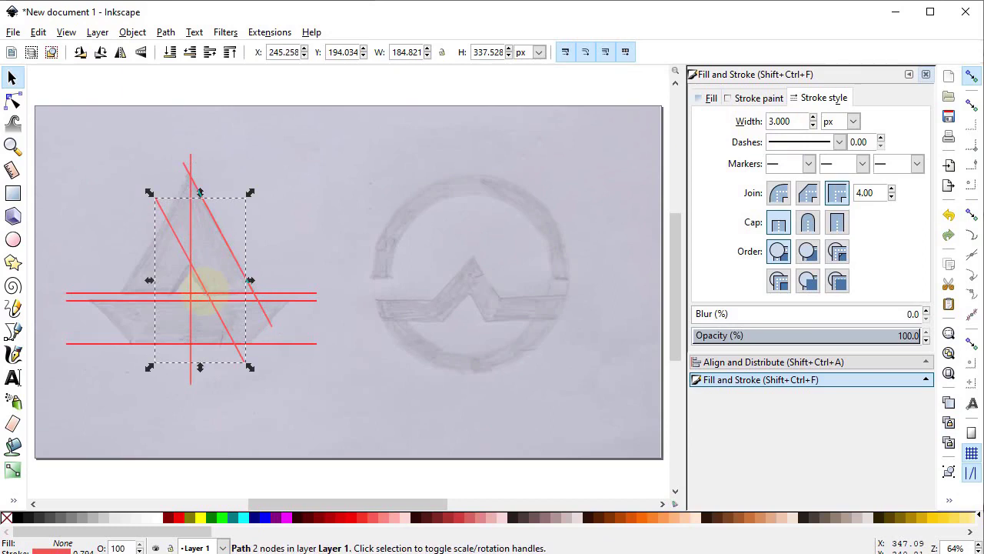
# Select all six red construction lines and combine them into a single path.
pyautogui.moveTo(344, 79); pyautogui.dragTo(54, 394)
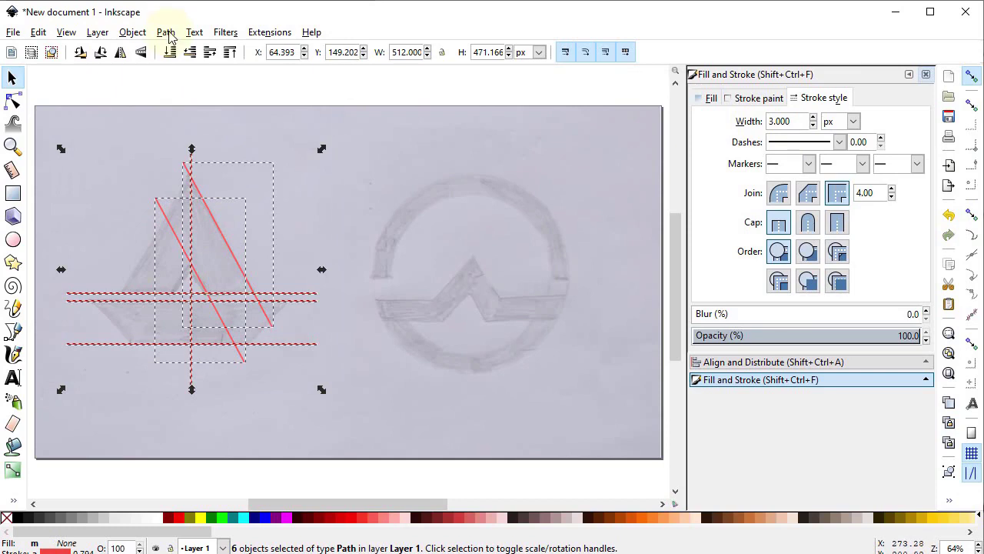
pyautogui.click(167, 32)
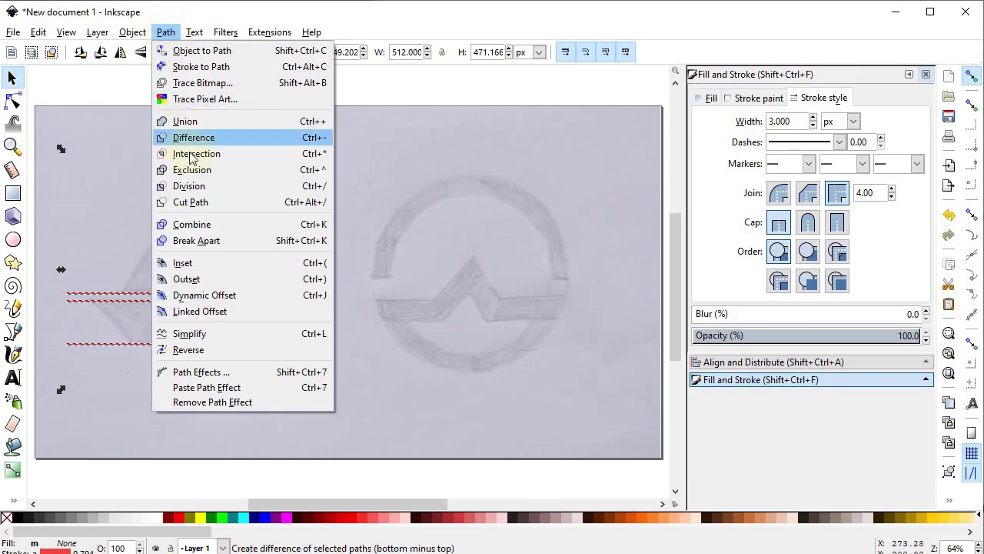
pyautogui.click(191, 224)
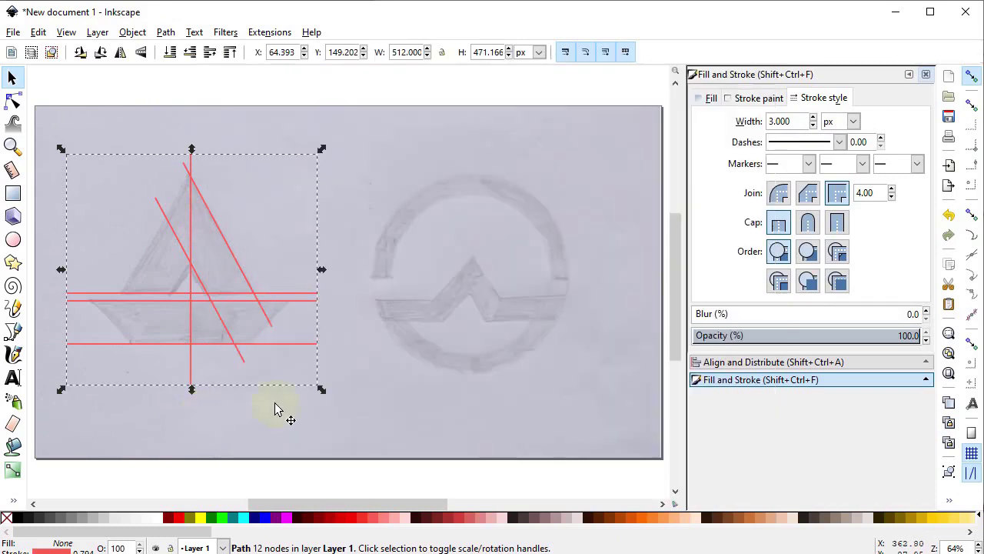
# Trace the sail's right half as a closed path snapped to path intersections, with black fill and no stroke.
pyautogui.click(971, 215)
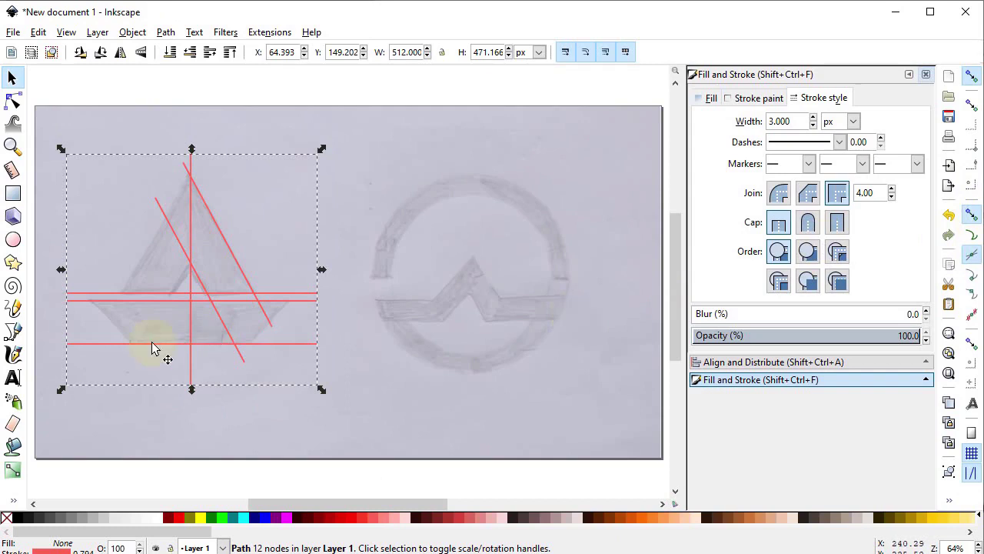
pyautogui.click(13, 330)
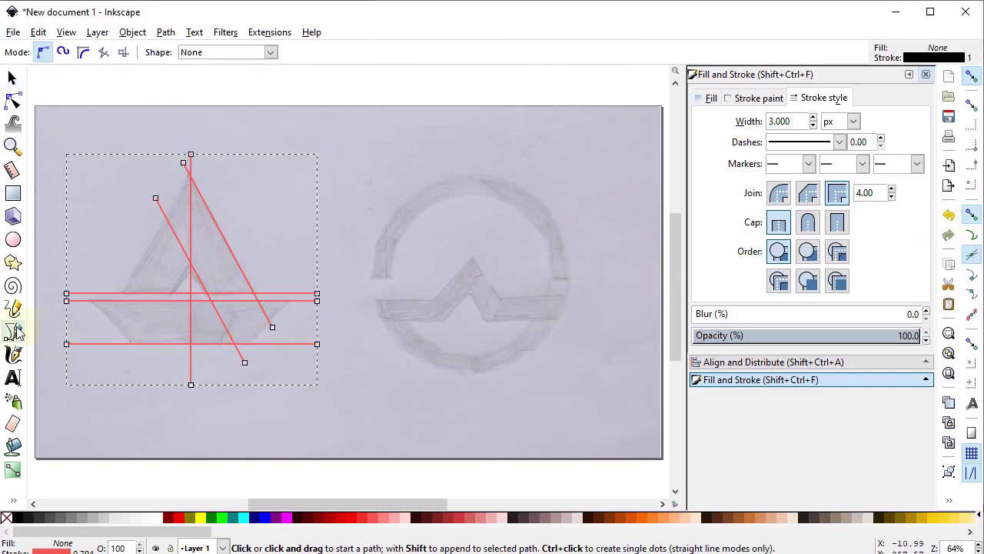
pyautogui.click(208, 294)
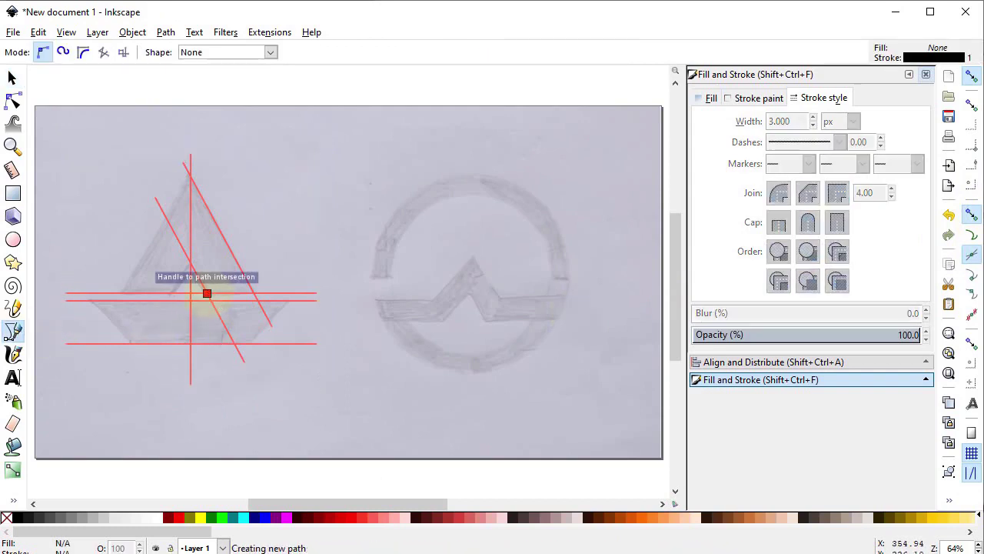
pyautogui.click(254, 293)
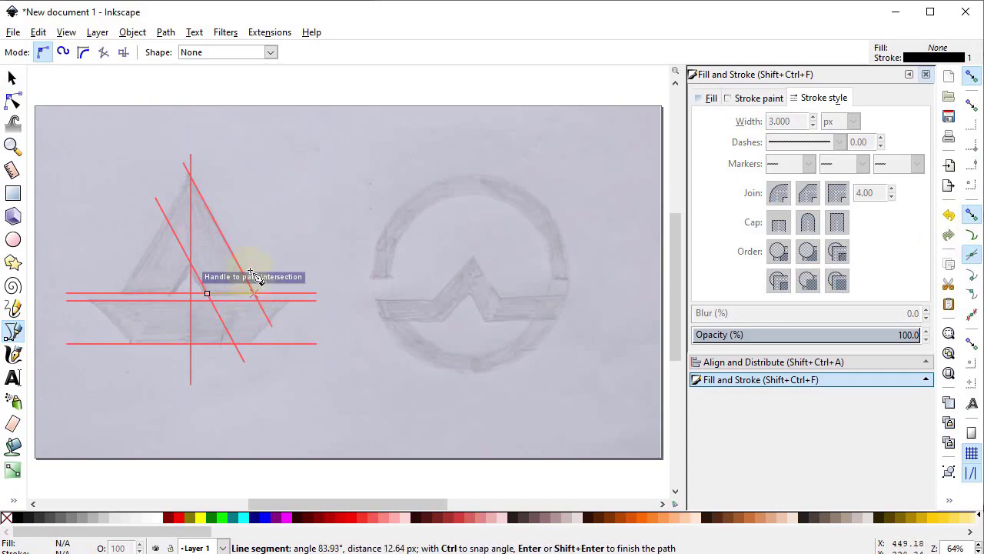
pyautogui.click(192, 176)
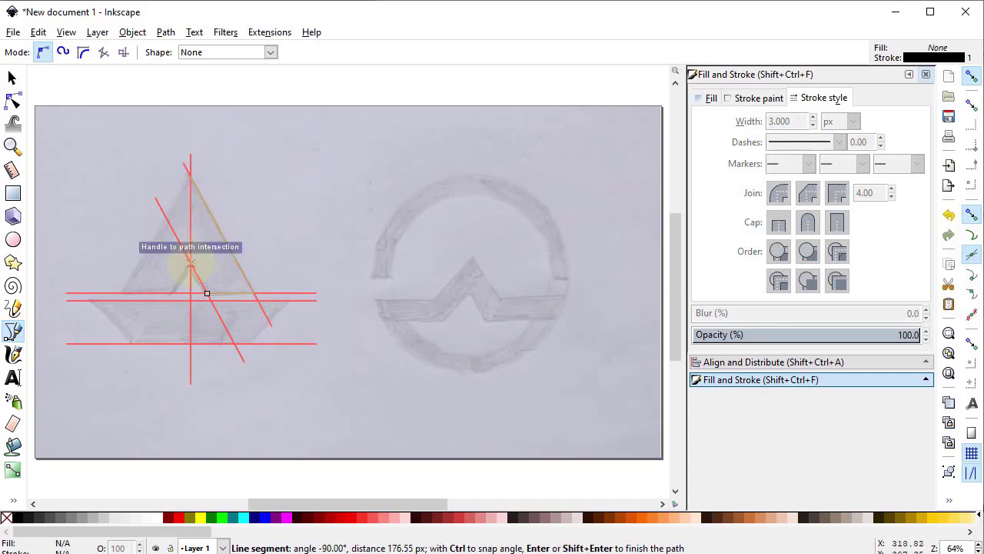
pyautogui.click(206, 293)
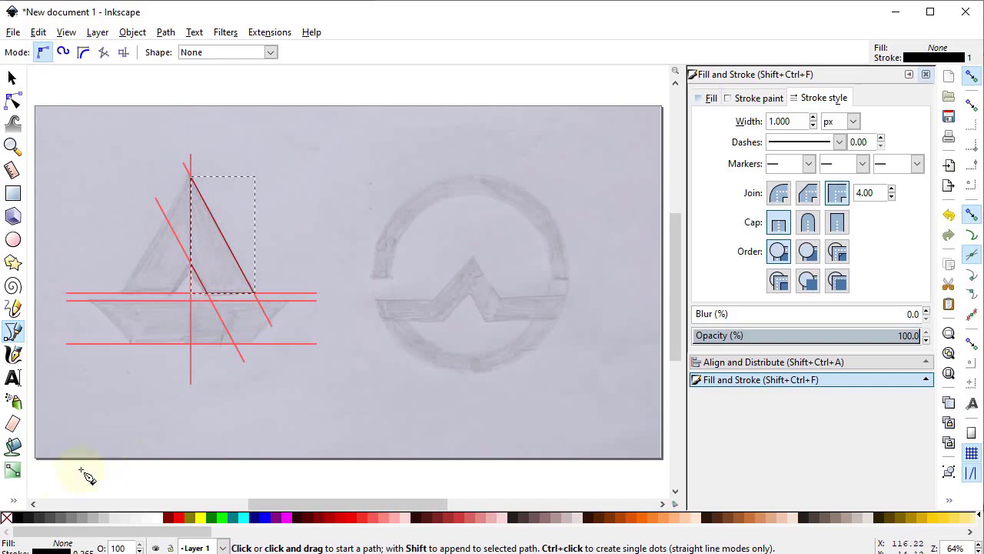
pyautogui.keyDown('shift'); pyautogui.click(9, 520); pyautogui.keyUp('shift')
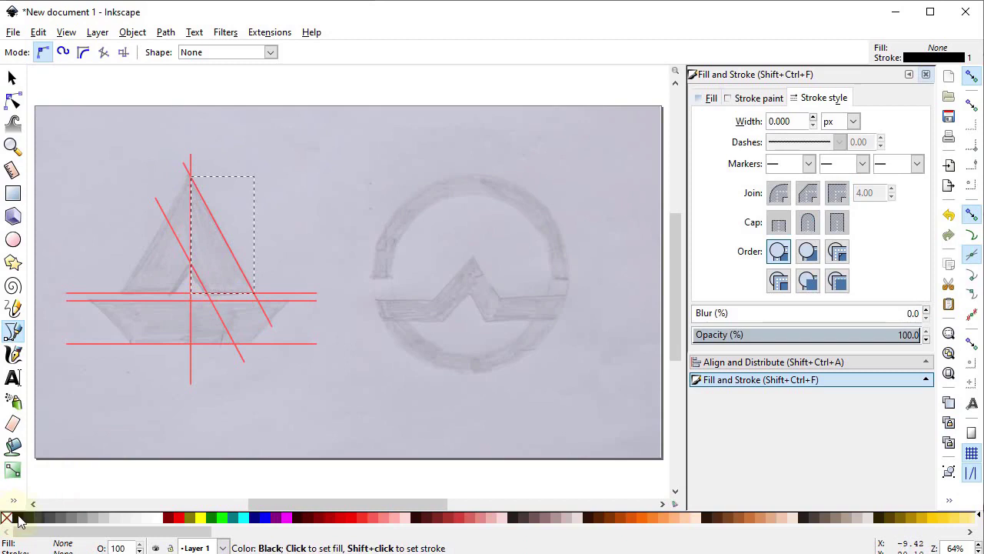
pyautogui.click(22, 520)
# With snapping to paths on, trace the hull's right half as a closed path with dark grey fill and no stroke.
pyautogui.click(971, 234)
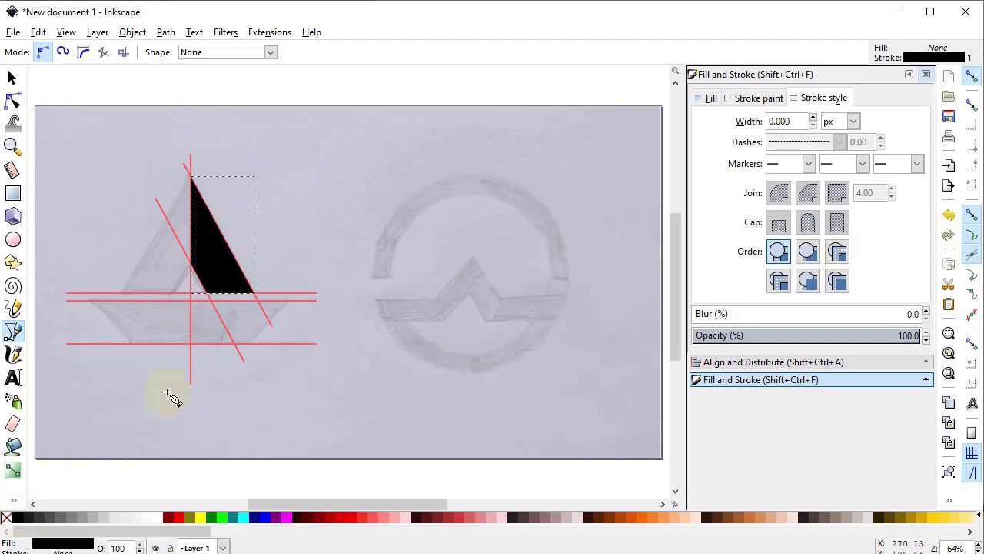
pyautogui.click(191, 344)
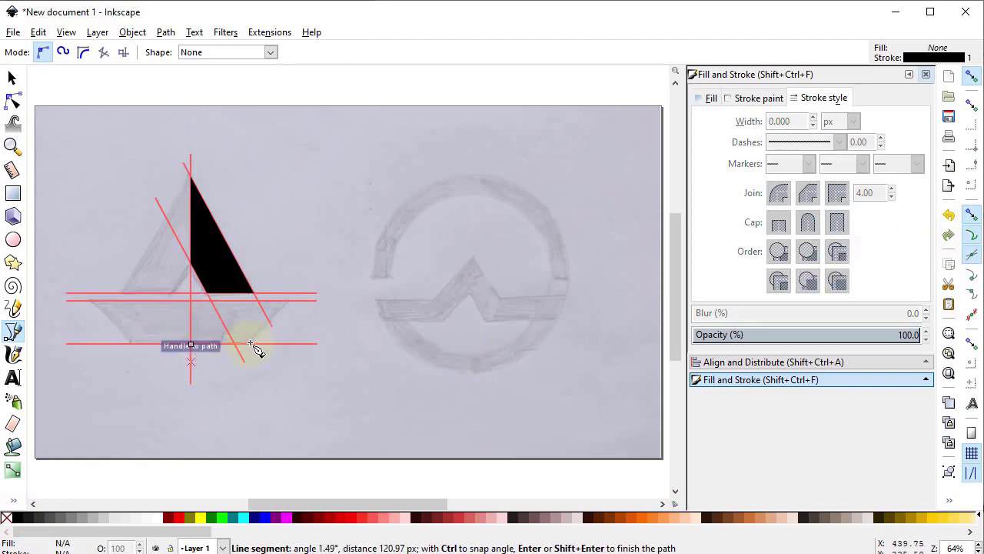
pyautogui.click(287, 299)
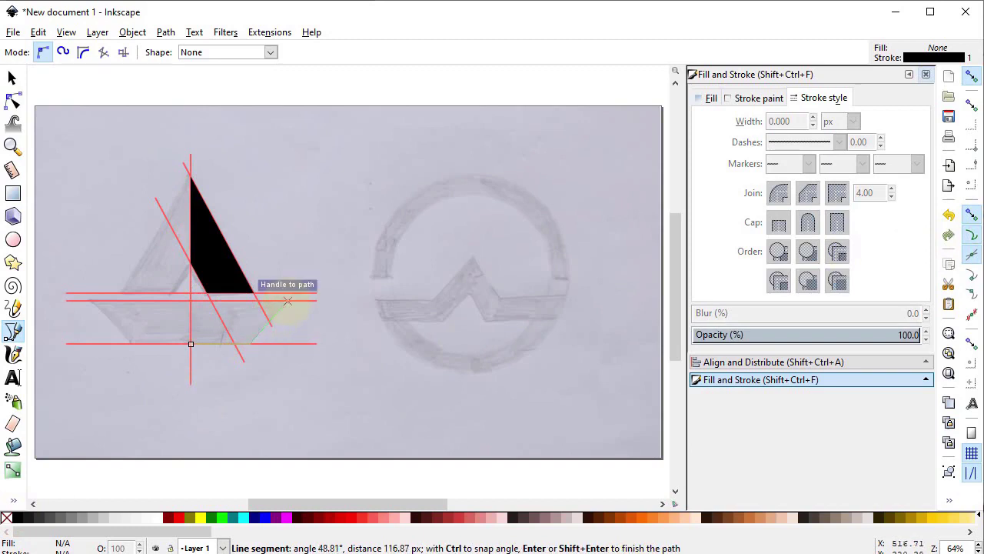
pyautogui.click(191, 300)
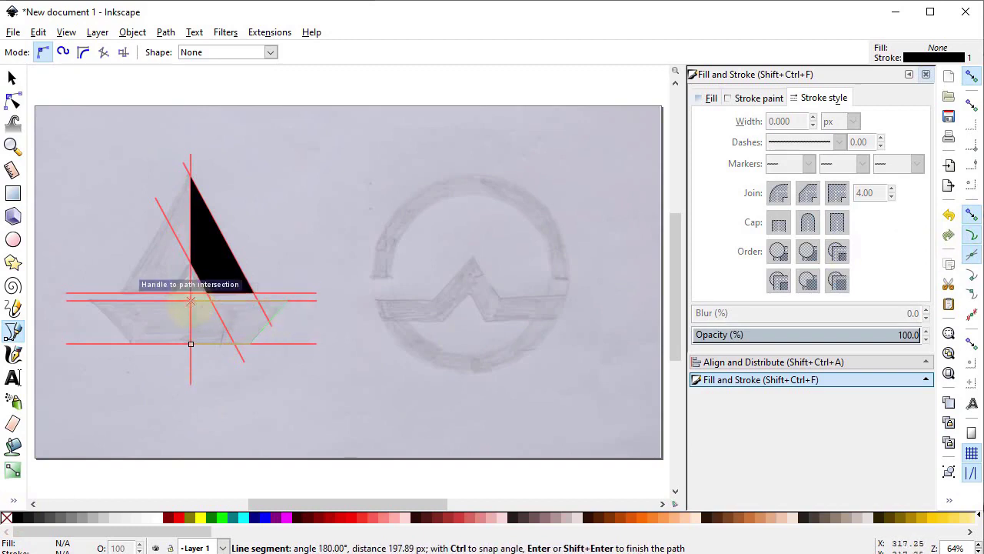
pyautogui.click(190, 344)
pyautogui.press('s')
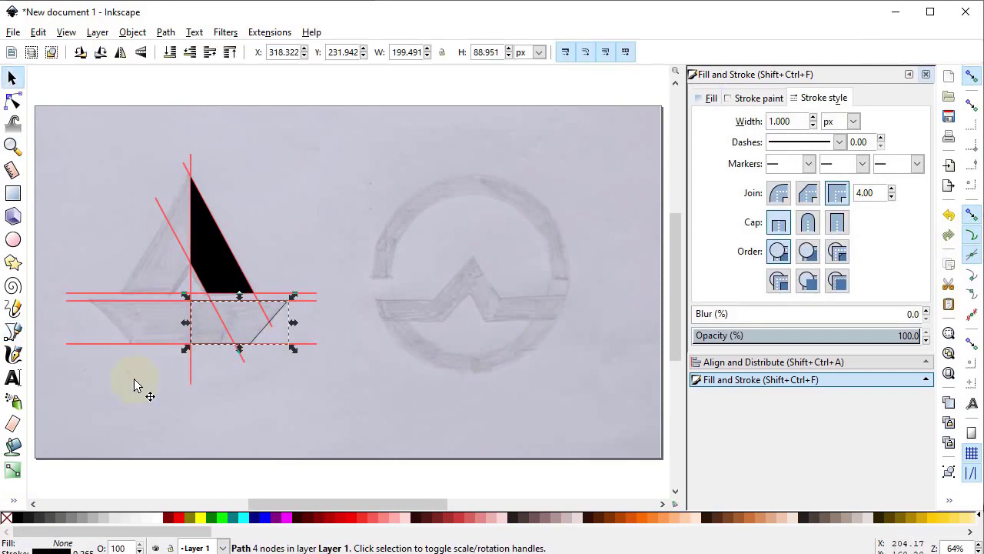
pyautogui.click(27, 521)
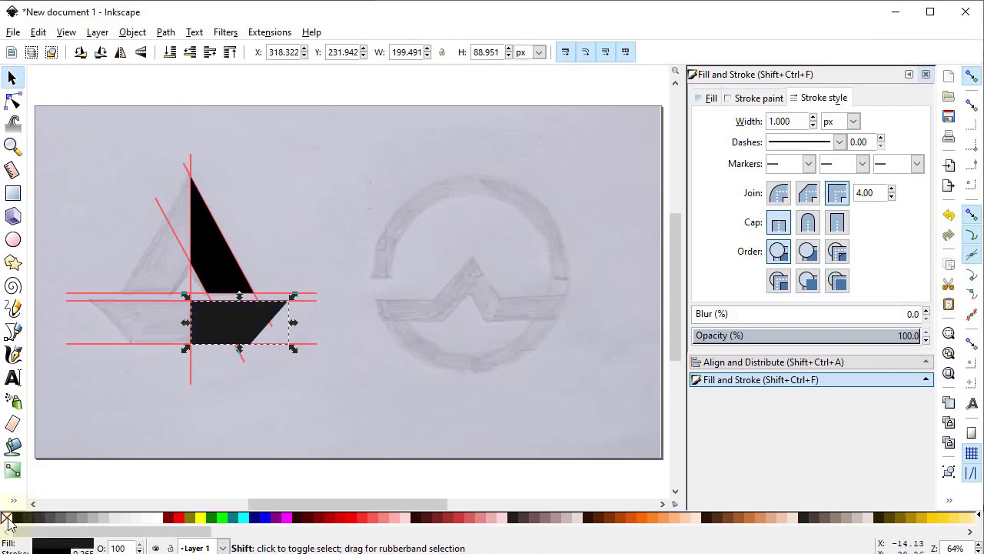
pyautogui.keyDown('shift'); pyautogui.click(6, 520); pyautogui.keyUp('shift')
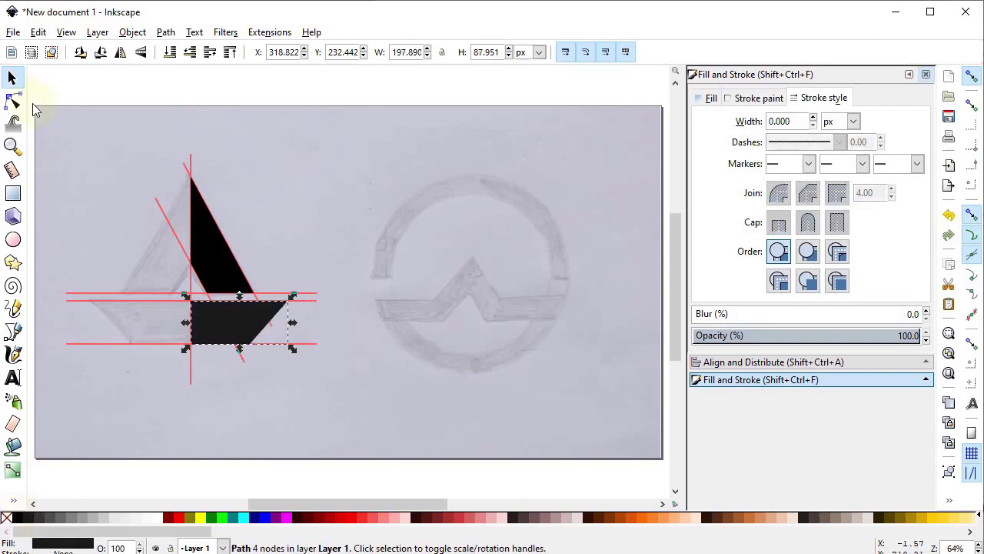
# Delete the combined red construction lines.
pyautogui.click(154, 300)
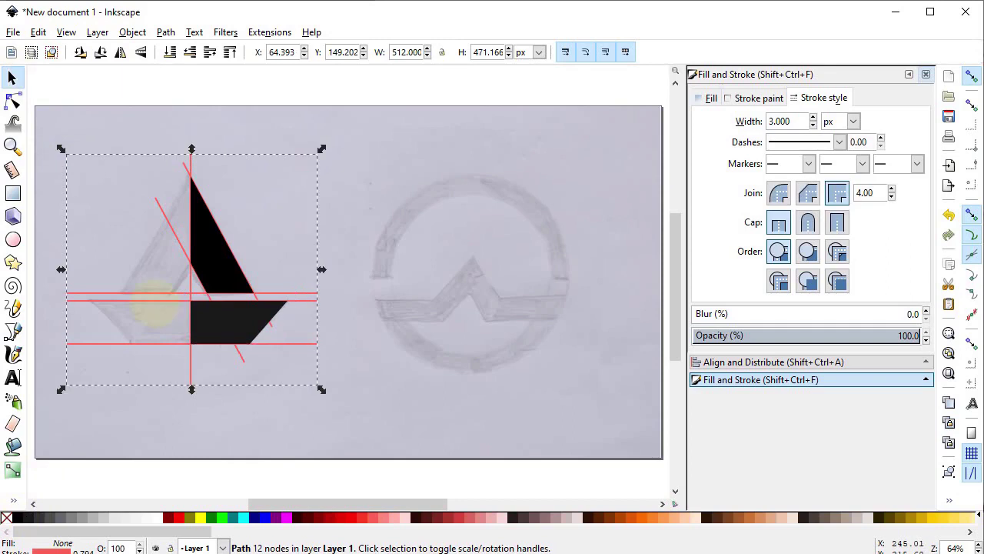
pyautogui.press('Delete')
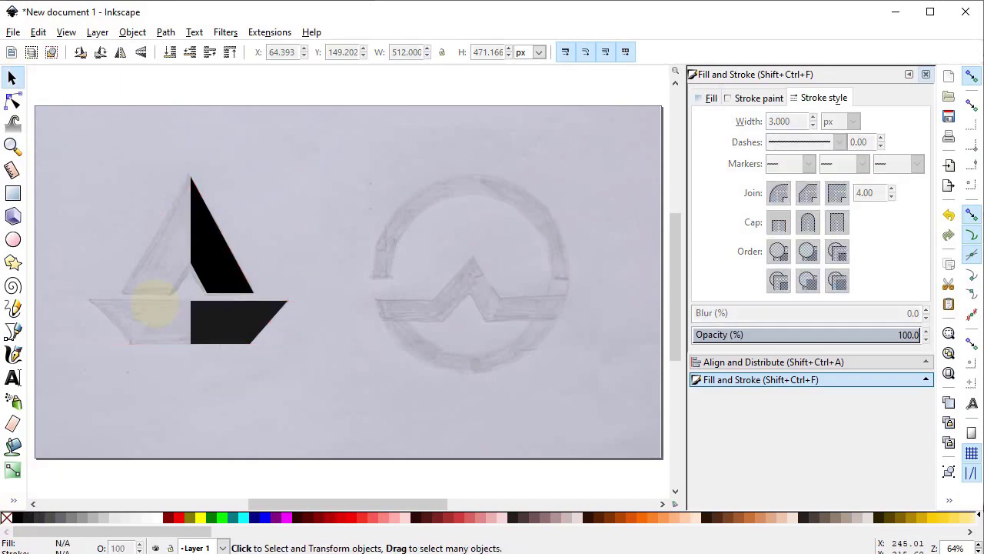
# Unite the right halves of the sail and the hull into one path.
pyautogui.click(202, 257)
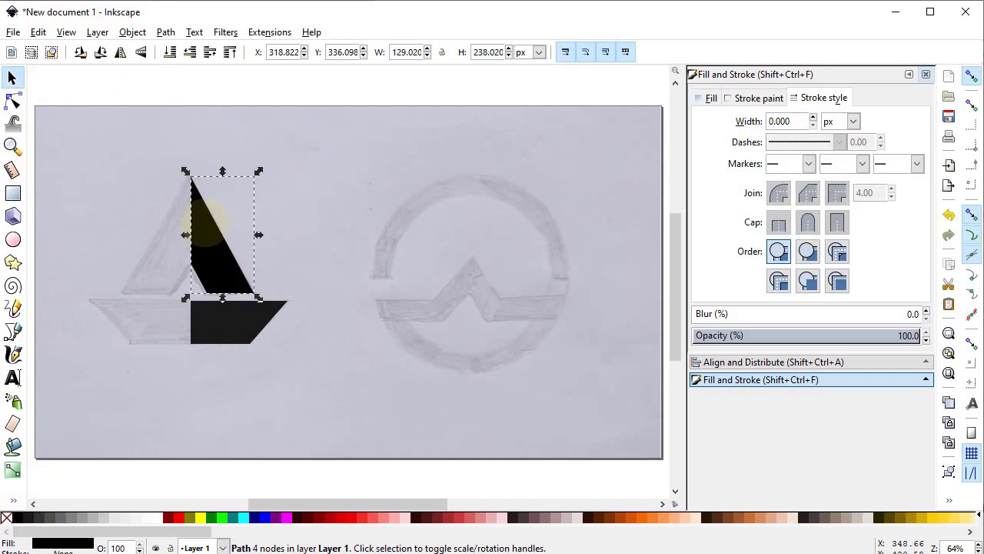
pyautogui.keyDown('shift'); pyautogui.click(215, 315); pyautogui.keyUp('shift')
pyautogui.click(165, 31)
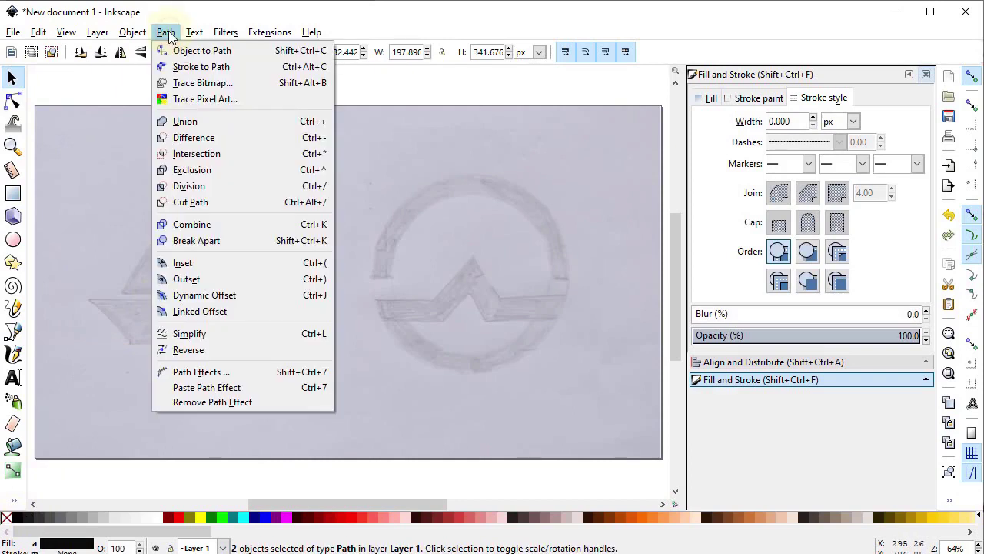
pyautogui.click(192, 121)
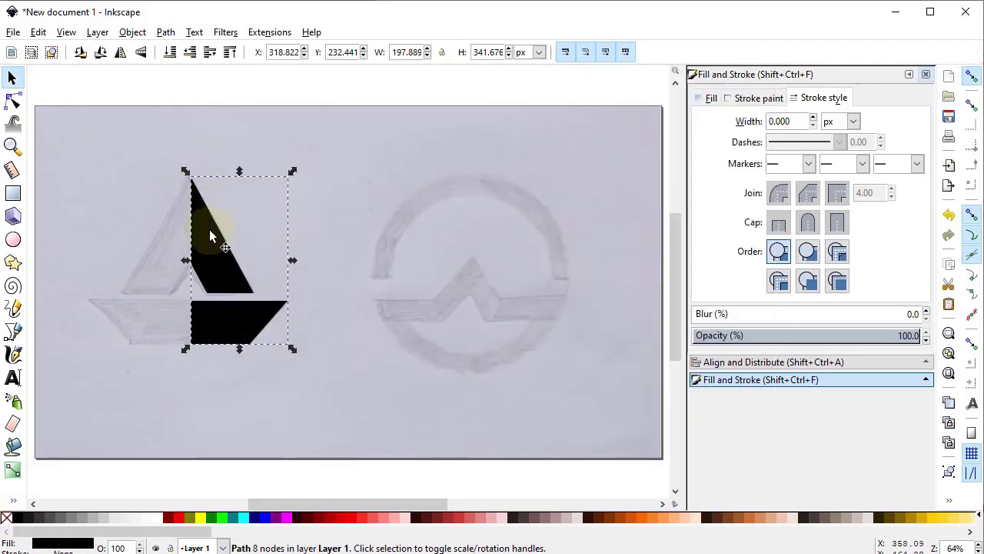
# Duplicate the half boat, flip the copy horizontally and snap it against the original to complete the boat's left side.
pyautogui.rightClick(212, 233)
pyautogui.click(248, 331)
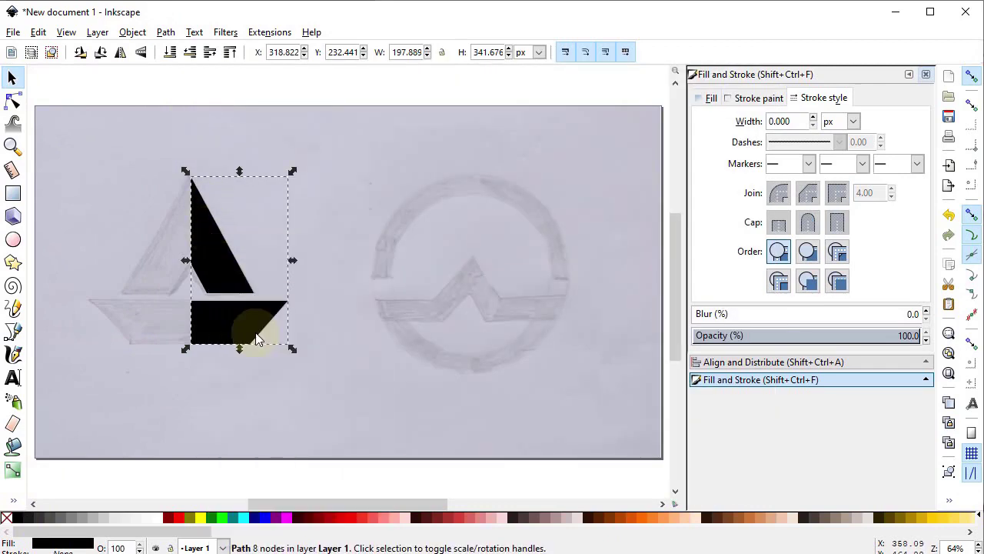
pyautogui.click(120, 52)
pyautogui.moveTo(257, 246); pyautogui.dragTo(152, 244)
pyautogui.moveTo(176, 327); pyautogui.dragTo(143, 327)
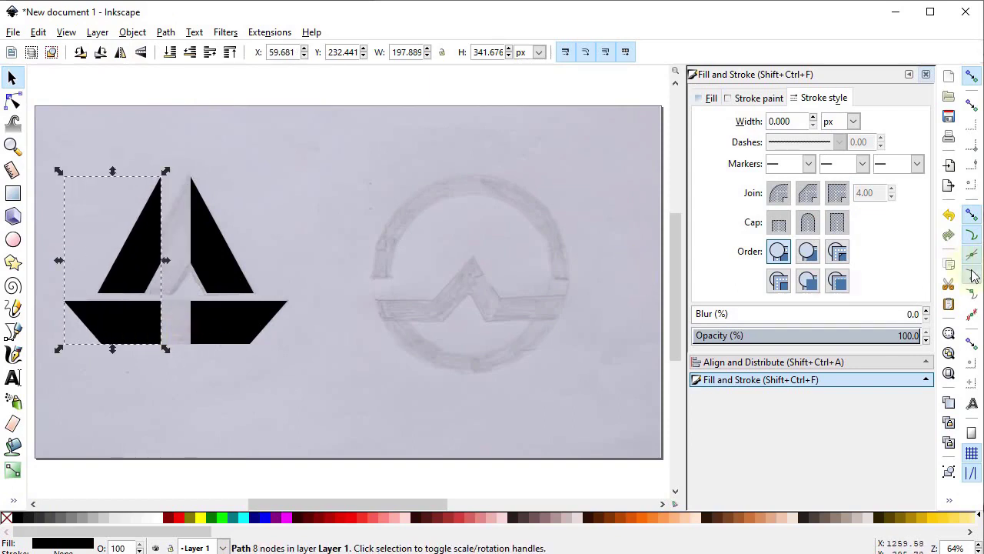
pyautogui.moveTo(128, 264); pyautogui.dragTo(192, 261)
pyautogui.click(196, 368)
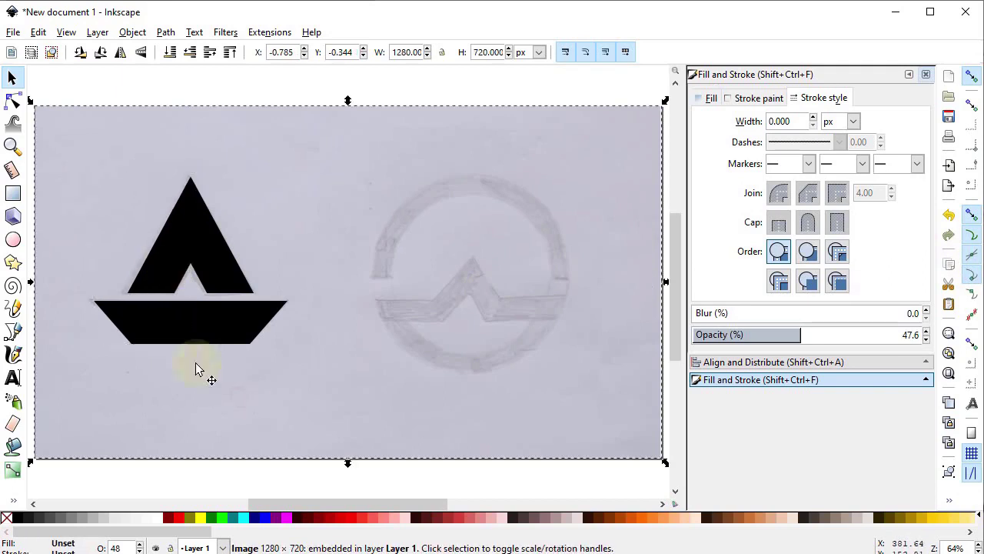
# Switch to Illustrator, reflect the selected square about the vertical axis, and return to Inkscape.
pyautogui.hotkey('alt', 'Tab')
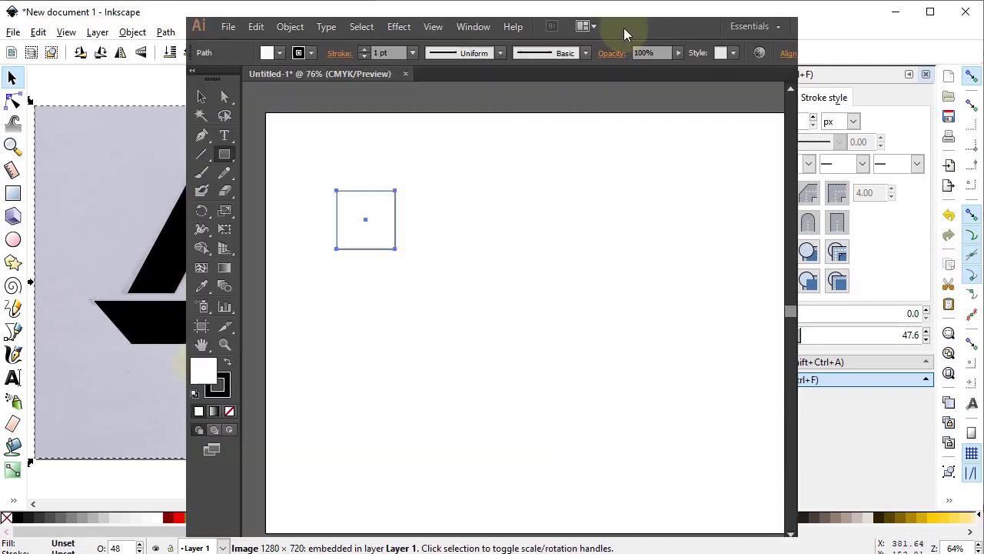
pyautogui.click(295, 28)
pyautogui.moveTo(330, 44)
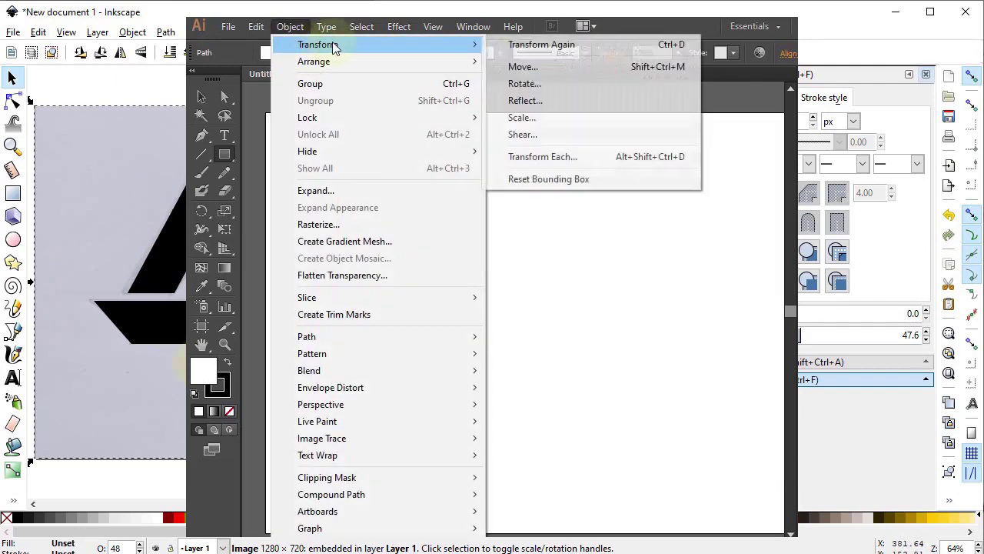
pyautogui.click(559, 101)
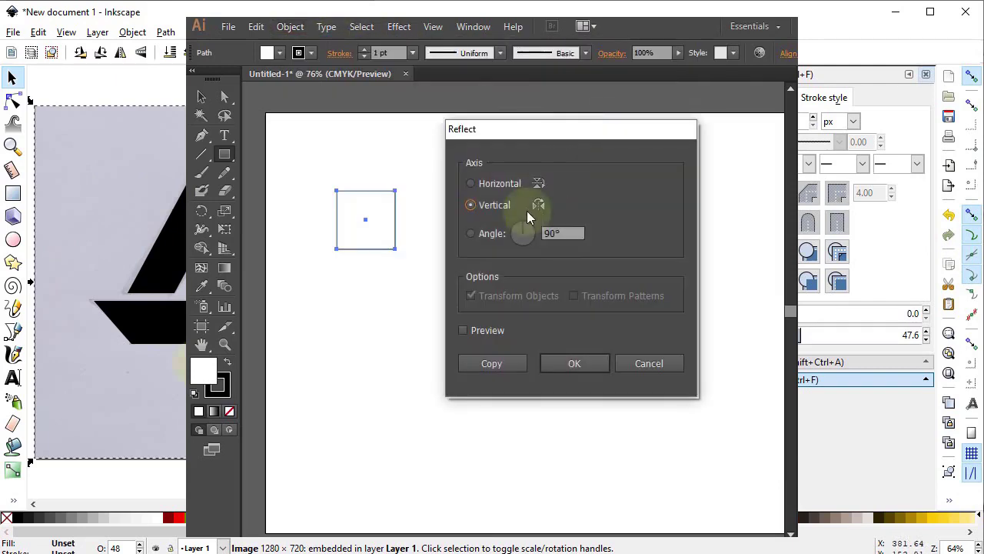
pyautogui.click(568, 369)
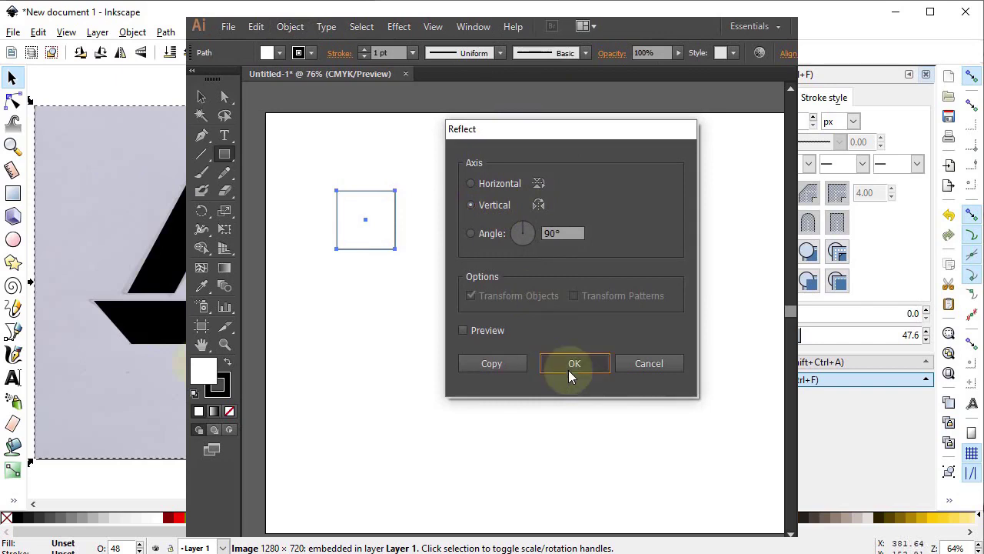
pyautogui.hotkey('alt', 'Tab')
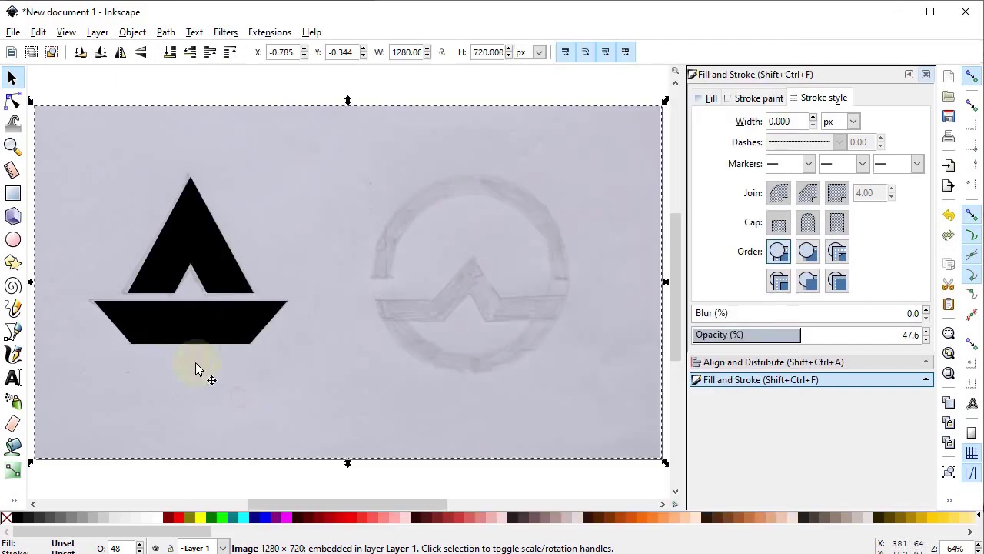
# Unite the boat's two halves into one path and scale it down proportionally to about 339 px wide.
pyautogui.click(159, 318)
pyautogui.keyDown('shift'); pyautogui.click(224, 322); pyautogui.keyUp('shift')
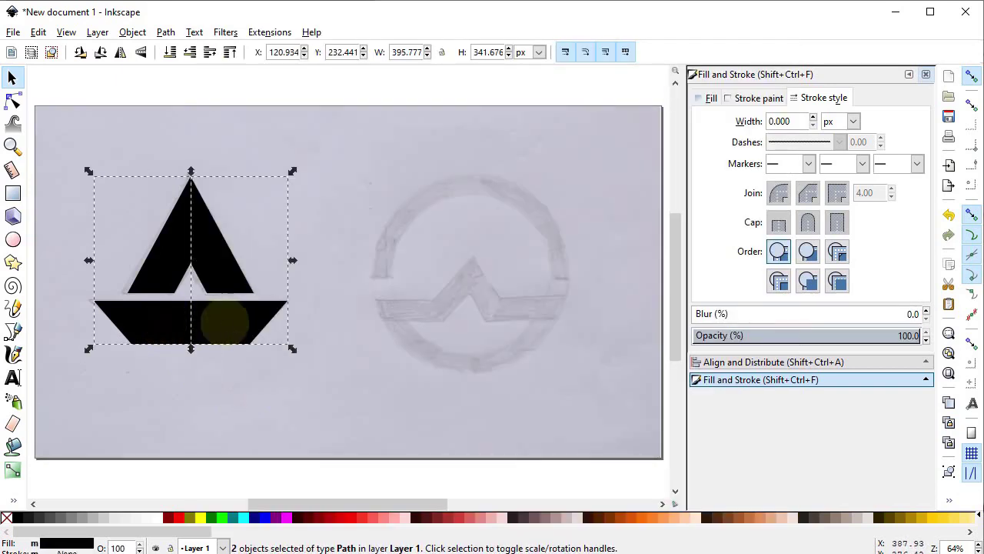
pyautogui.click(164, 34)
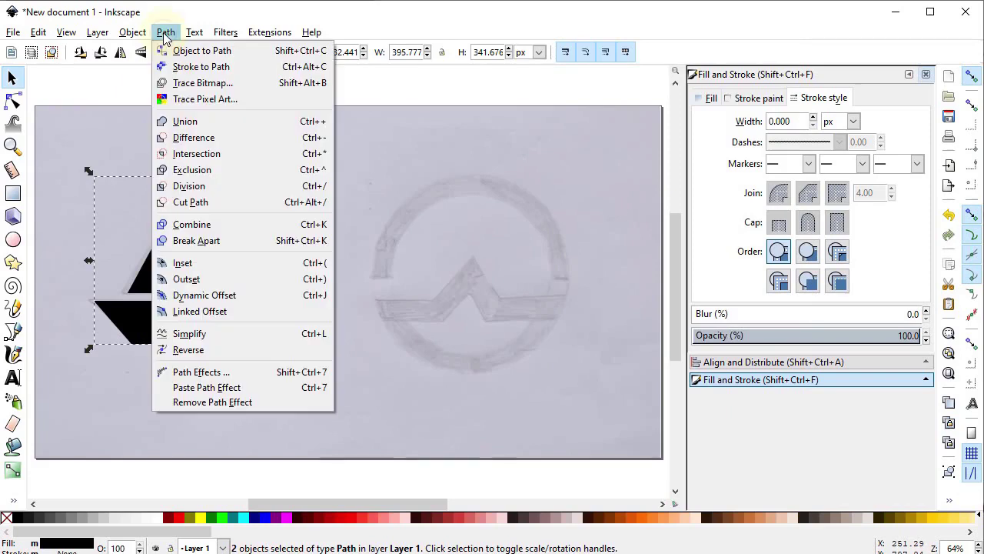
pyautogui.click(192, 122)
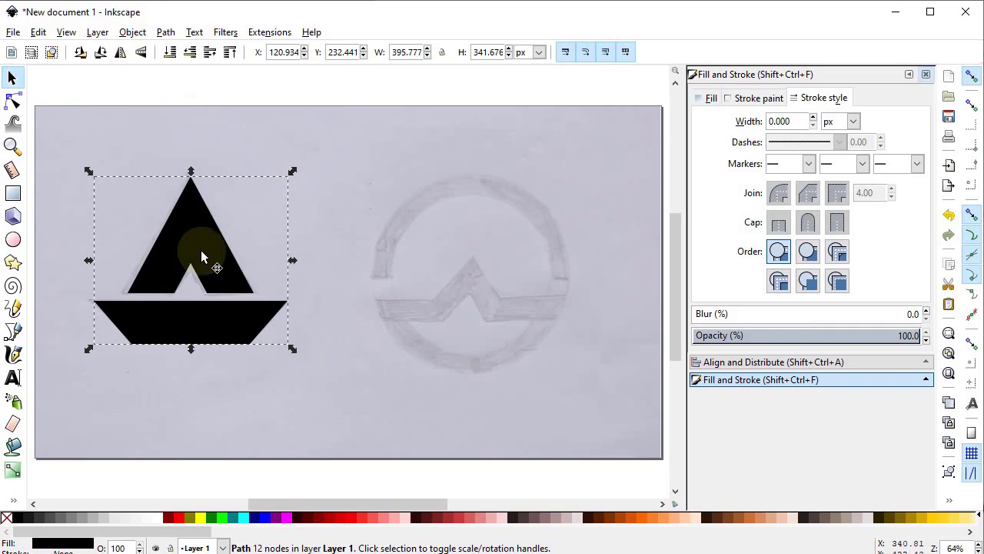
pyautogui.moveTo(292, 350); pyautogui.dragTo(236, 323)
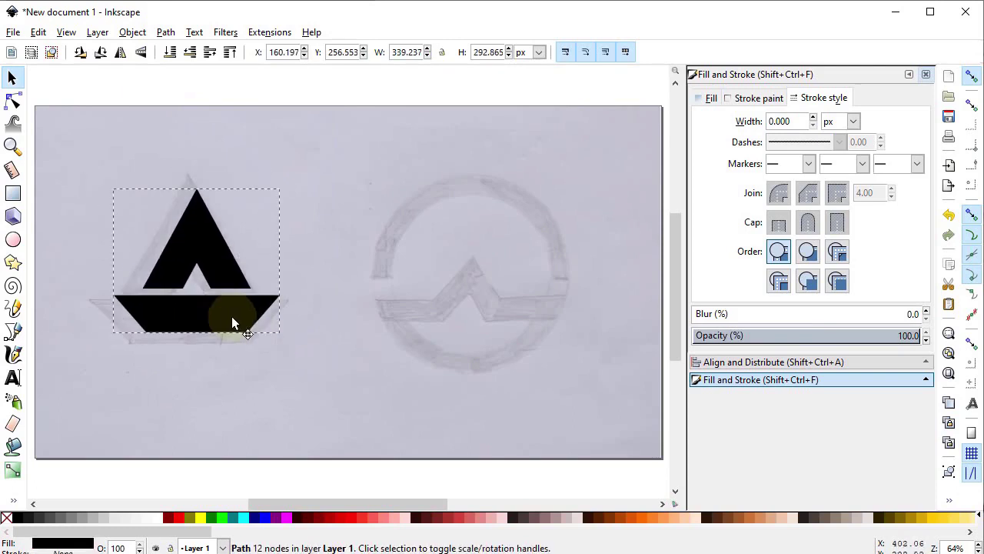
# Draw a circle about 470 px in diameter around the boat, with no fill and a black stroke.
pyautogui.click(13, 241)
pyautogui.moveTo(89, 162); pyautogui.dragTo(317, 403)
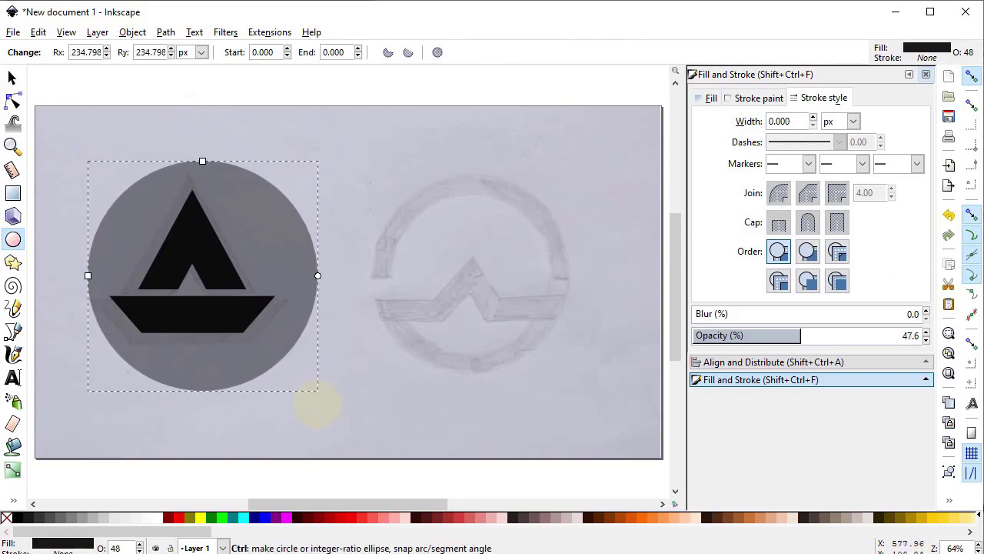
pyautogui.click(13, 77)
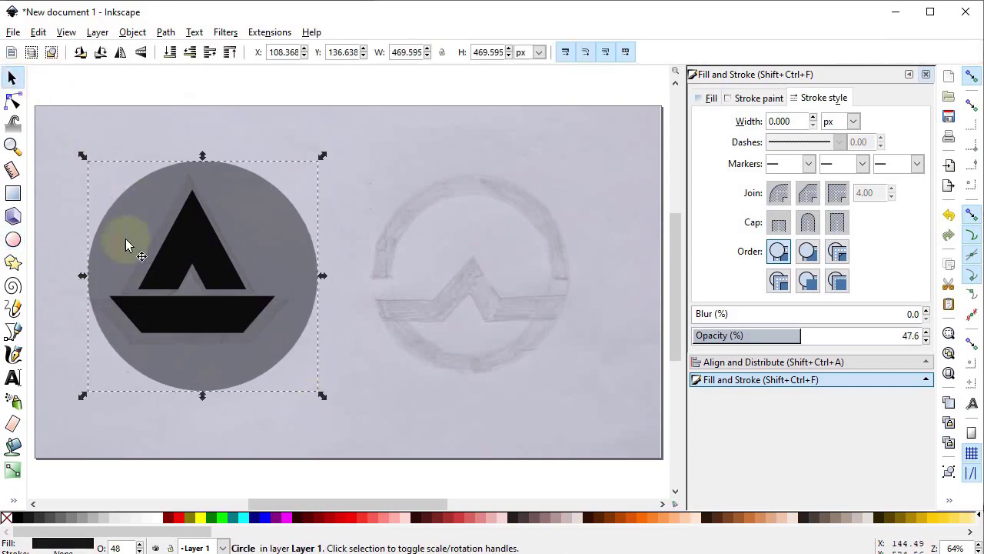
pyautogui.click(6, 519)
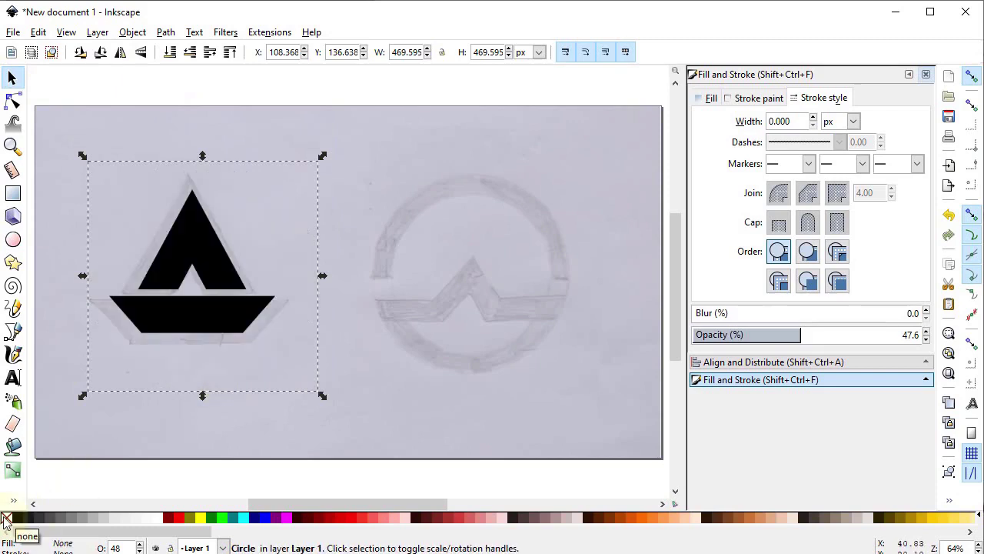
pyautogui.keyDown('shift'); pyautogui.click(17, 522); pyautogui.keyUp('shift')
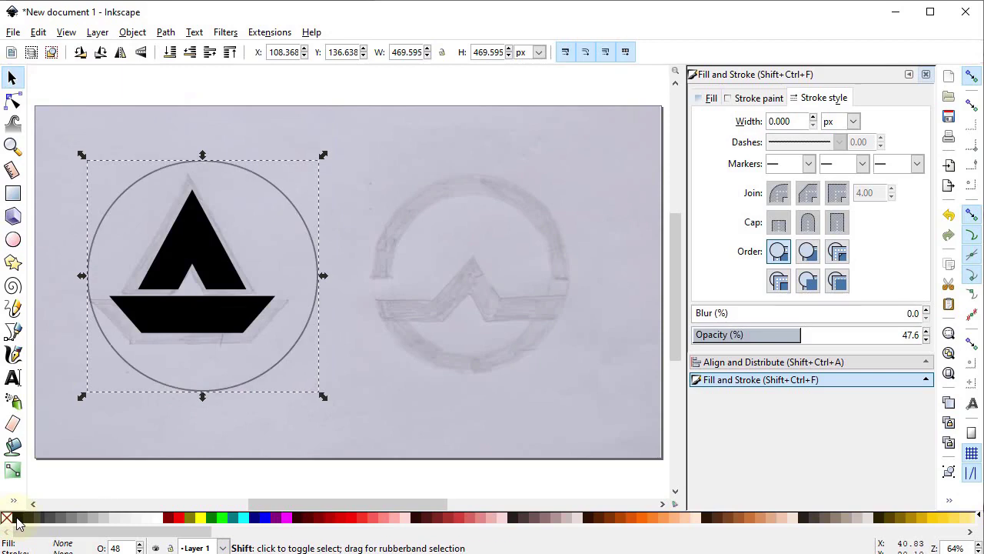
# Centre the circle and the boat on each other along the vertical axis, relative to the last selected object.
pyautogui.keyDown('shift'); pyautogui.click(238, 319); pyautogui.keyUp('shift')
pyautogui.click(703, 361)
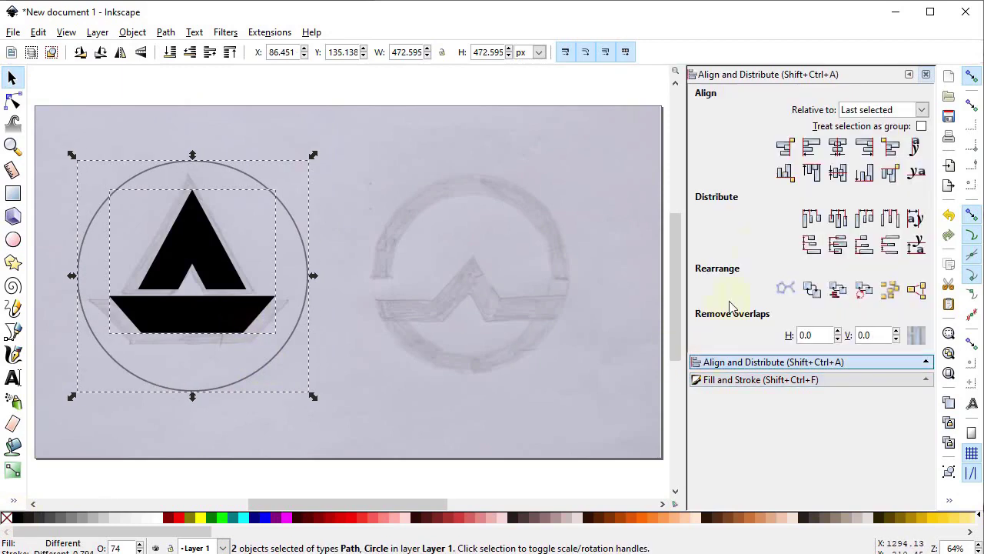
pyautogui.click(838, 148)
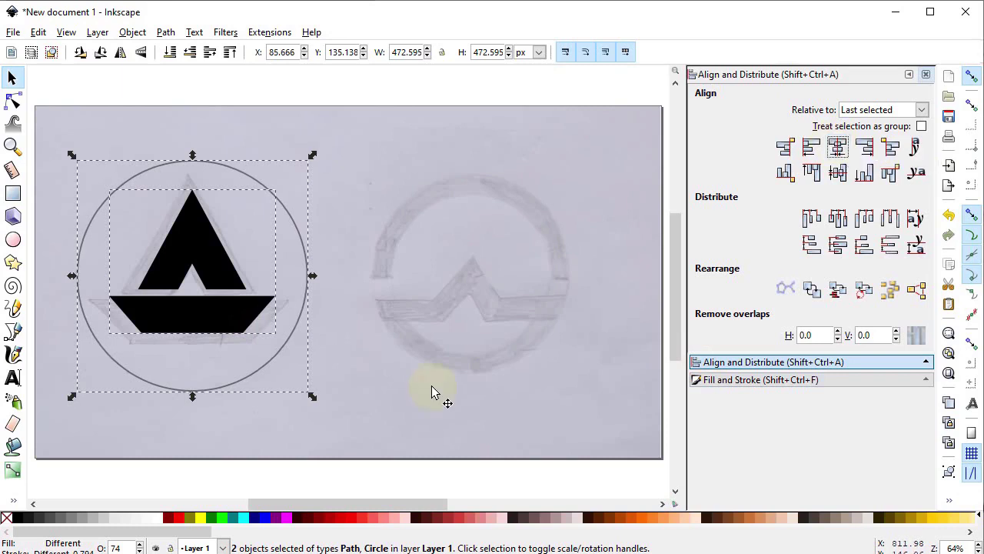
# Set the circle's stroke width to 20 px and its opacity to 100%.
pyautogui.moveTo(471, 553)
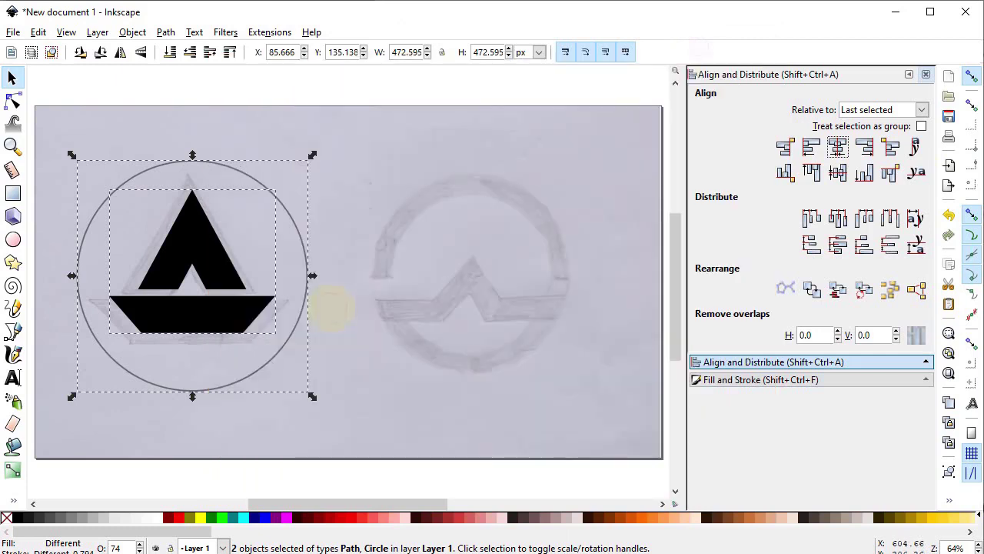
pyautogui.click(332, 311)
pyautogui.click(306, 304)
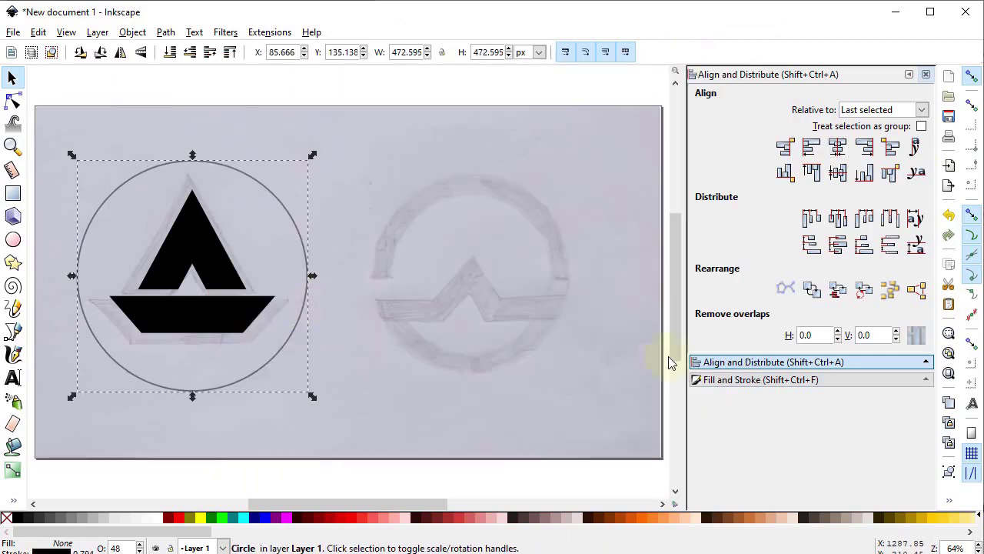
pyautogui.click(706, 379)
pyautogui.write('15')
pyautogui.press('Return')
pyautogui.write('20')
pyautogui.press('Return')
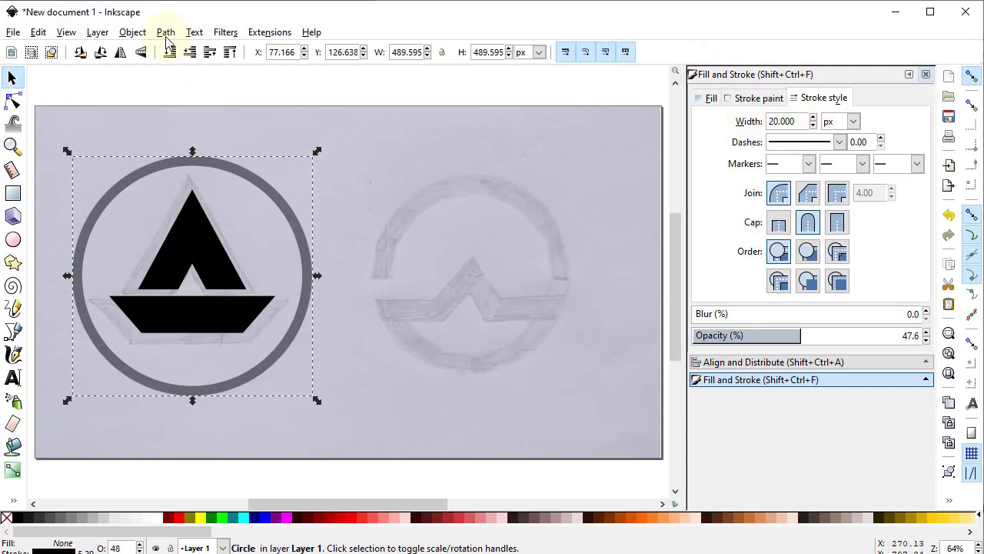
pyautogui.moveTo(800, 336); pyautogui.dragTo(927, 335)
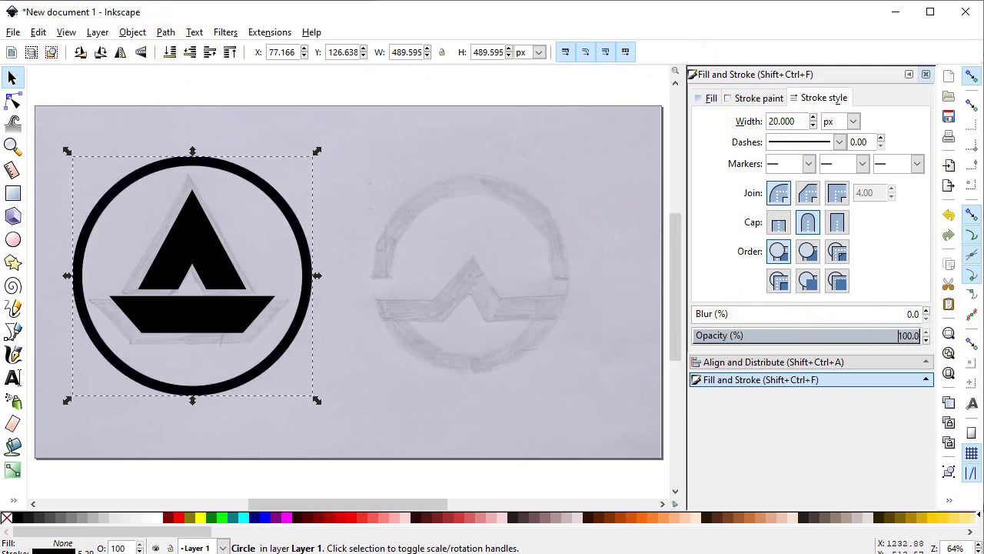
# Convert the circle's stroke to a path and deselect it.
pyautogui.click(166, 32)
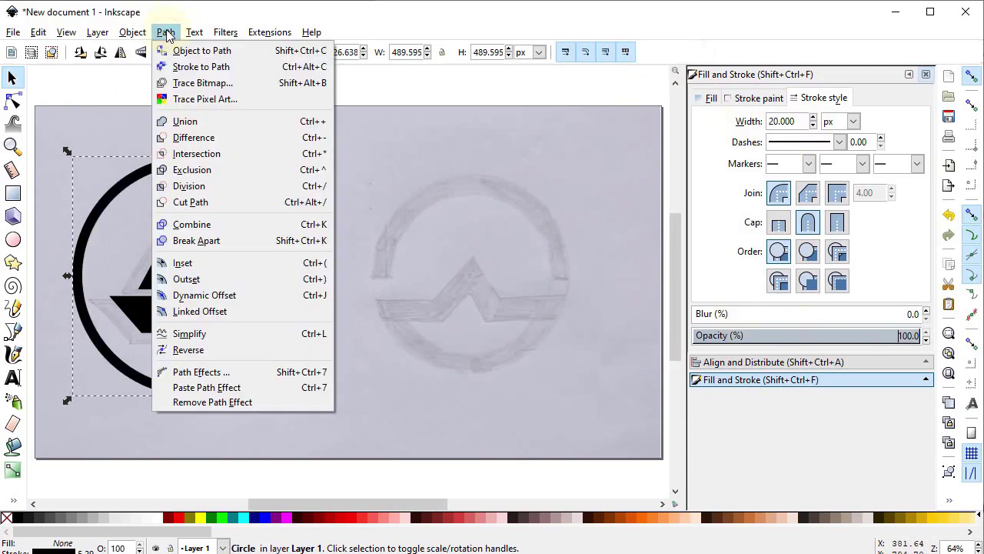
pyautogui.click(189, 67)
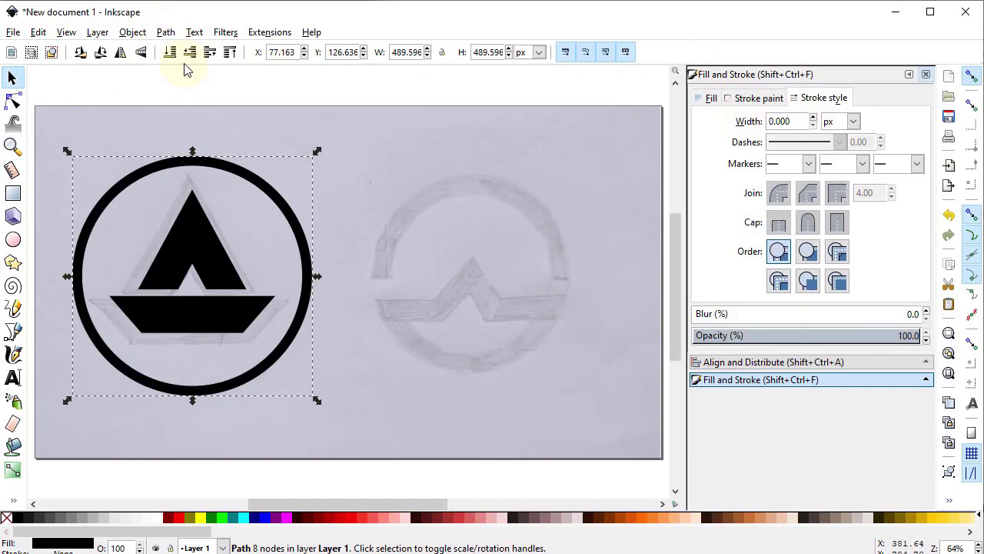
pyautogui.press('Escape')
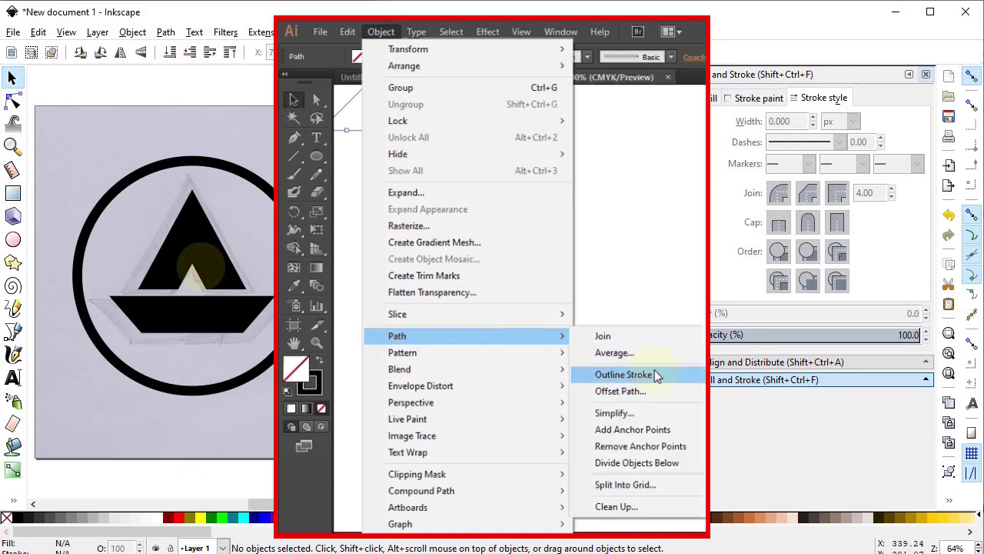
# Unite the boat and the surrounding ring into a single path.
pyautogui.click(198, 263)
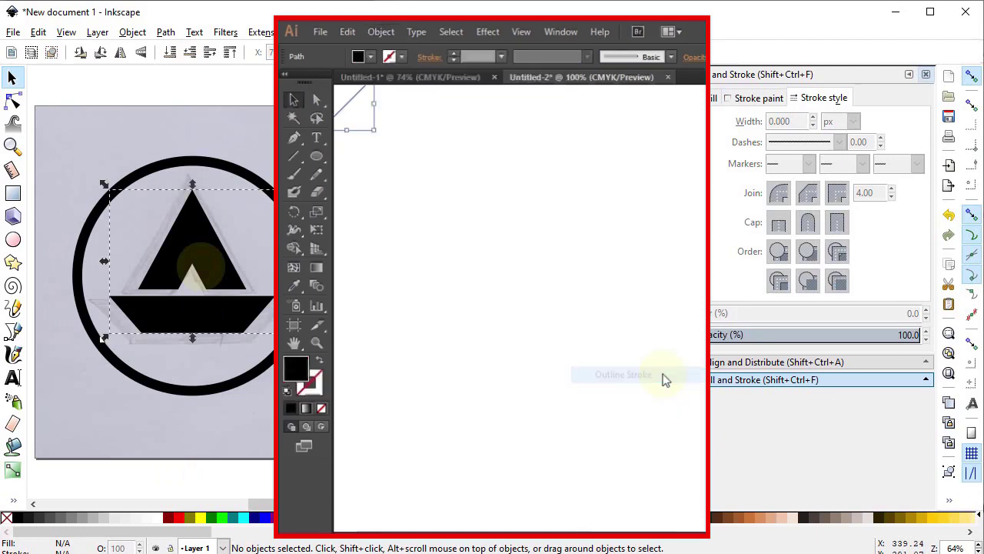
pyautogui.keyDown('shift'); pyautogui.click(223, 173); pyautogui.keyUp('shift')
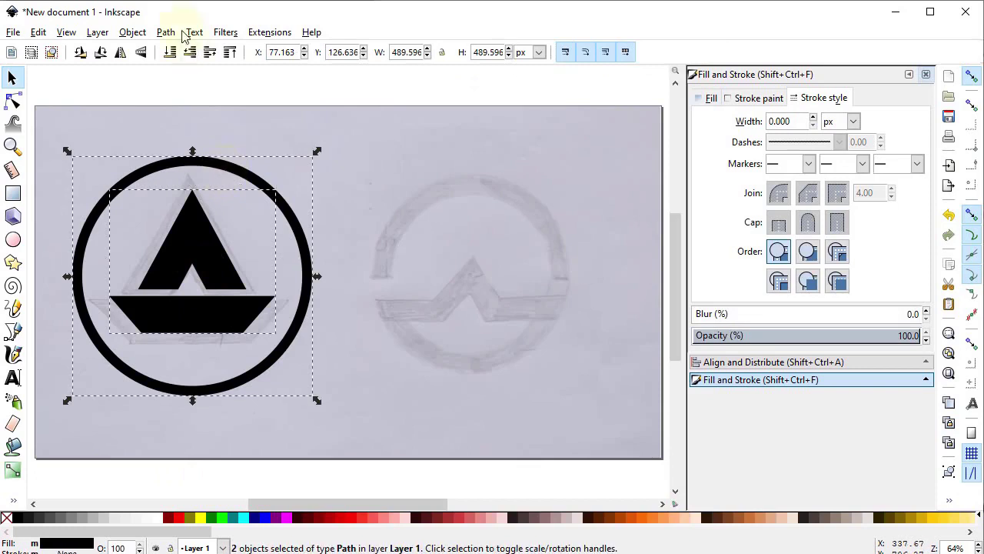
pyautogui.click(165, 32)
pyautogui.click(199, 123)
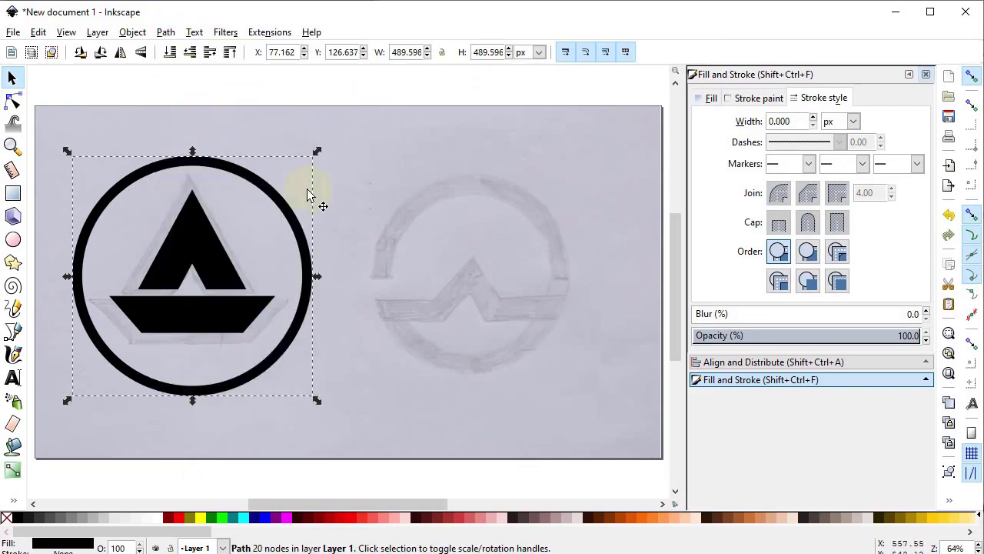
# Draw a horizontal line about 520 px long across the second sketch, near the top edge of its horizontal band.
pyautogui.click(447, 283)
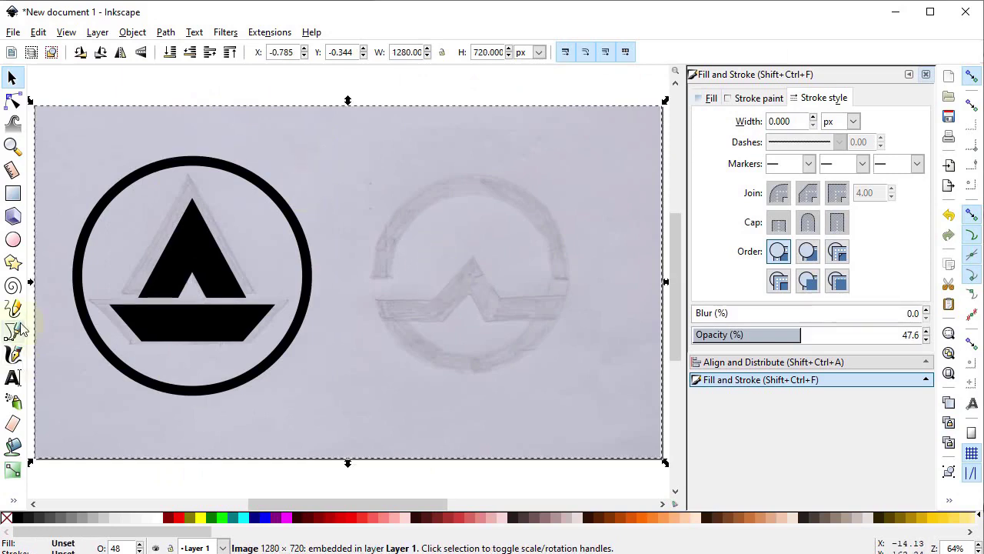
pyautogui.click(12, 331)
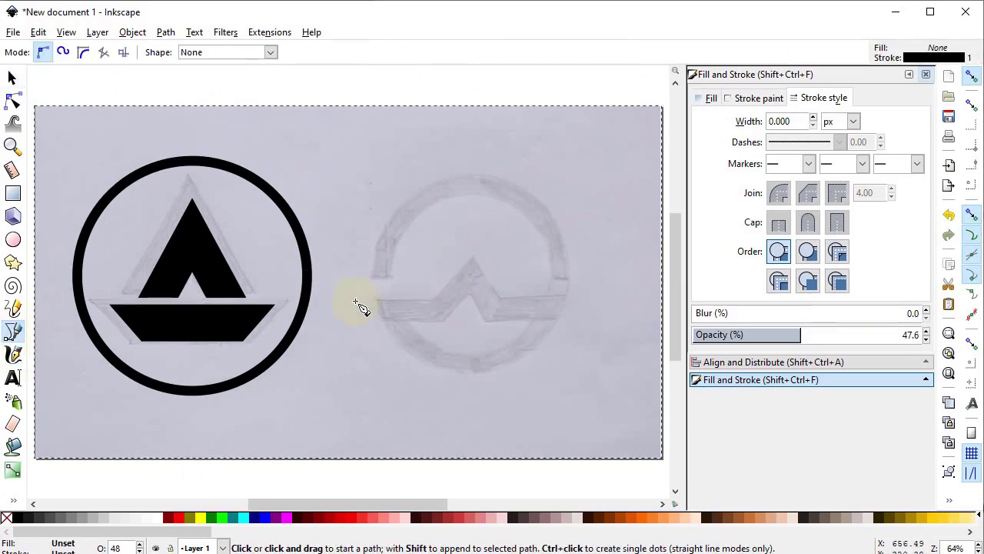
pyautogui.click(349, 301)
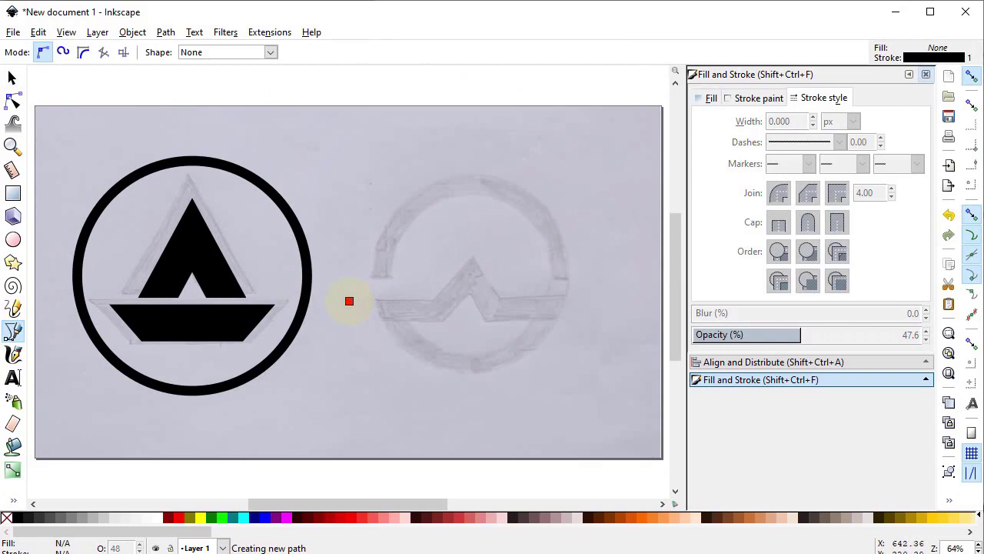
pyautogui.keyDown('ctrl'); pyautogui.click(604, 284); pyautogui.keyUp('ctrl')
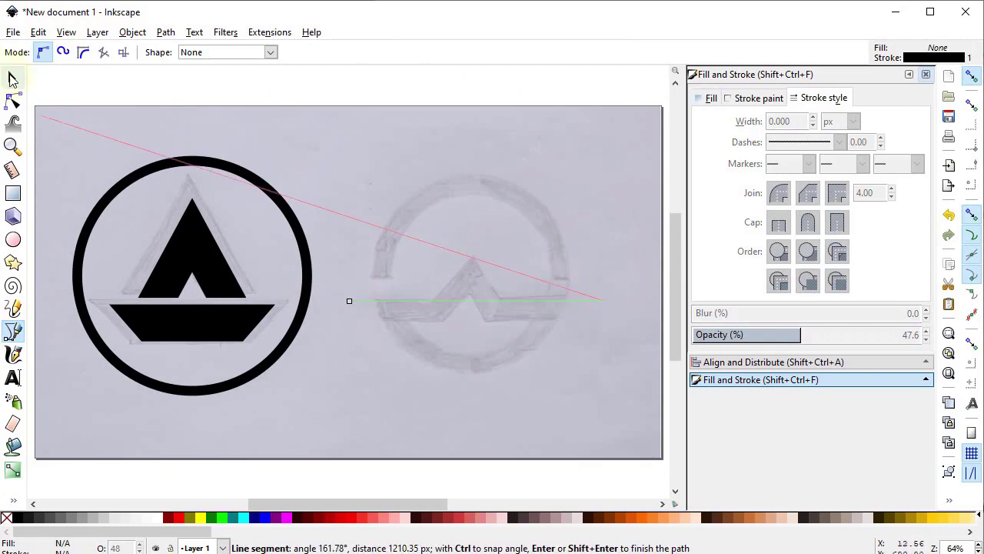
pyautogui.click(12, 77)
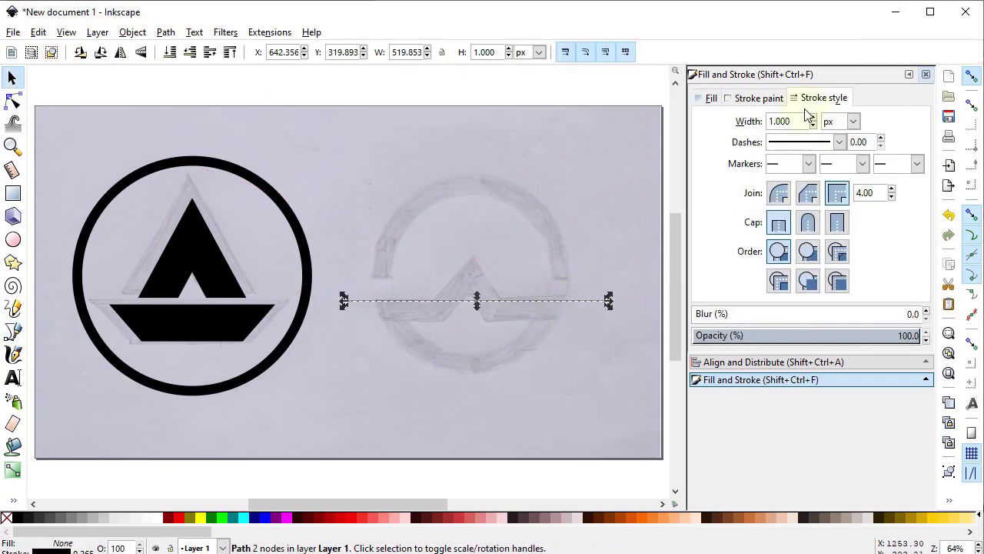
# Set the line's stroke width to 3 px and move it slightly up onto the band's top edge.
pyautogui.moveTo(789, 121); pyautogui.dragTo(768, 121)
pyautogui.write('3')
pyautogui.press('Return')
pyautogui.moveTo(584, 307); pyautogui.dragTo(584, 304)
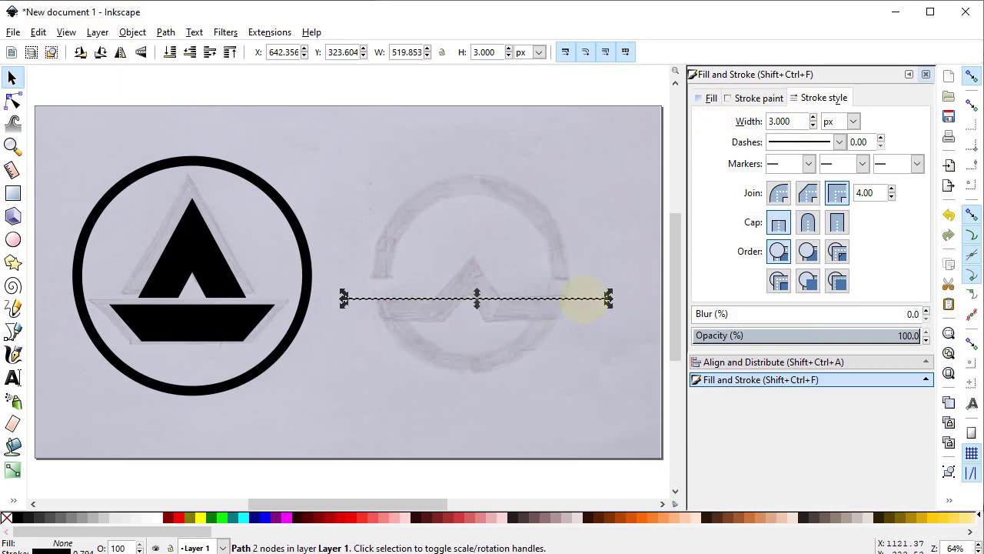
# Duplicate the horizontal line and move the copy straight down onto the lower edge of the sketched band.
pyautogui.press('z')
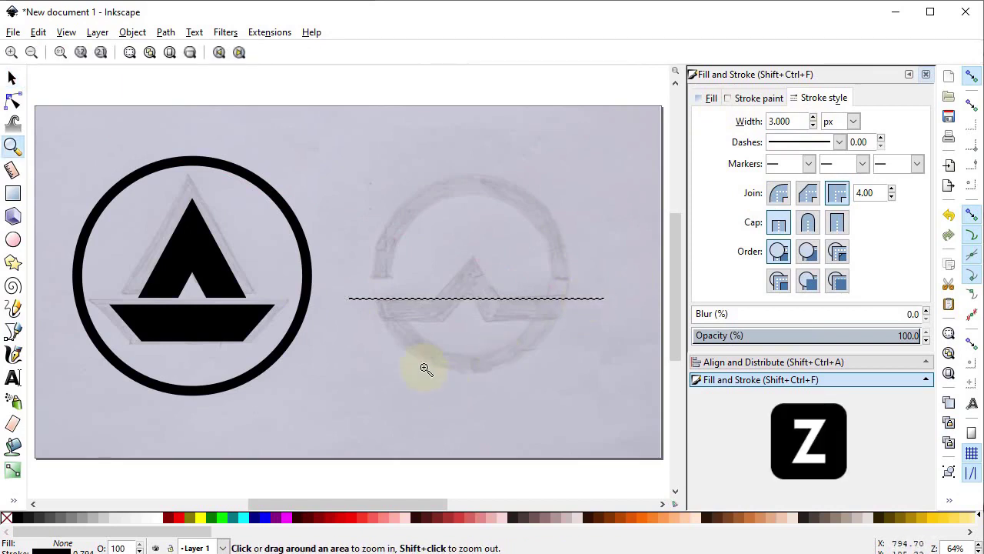
pyautogui.moveTo(359, 156)
pyautogui.mouseDown()
pyautogui.moveTo(420, 207)
pyautogui.moveTo(580, 395)
pyautogui.mouseUp()
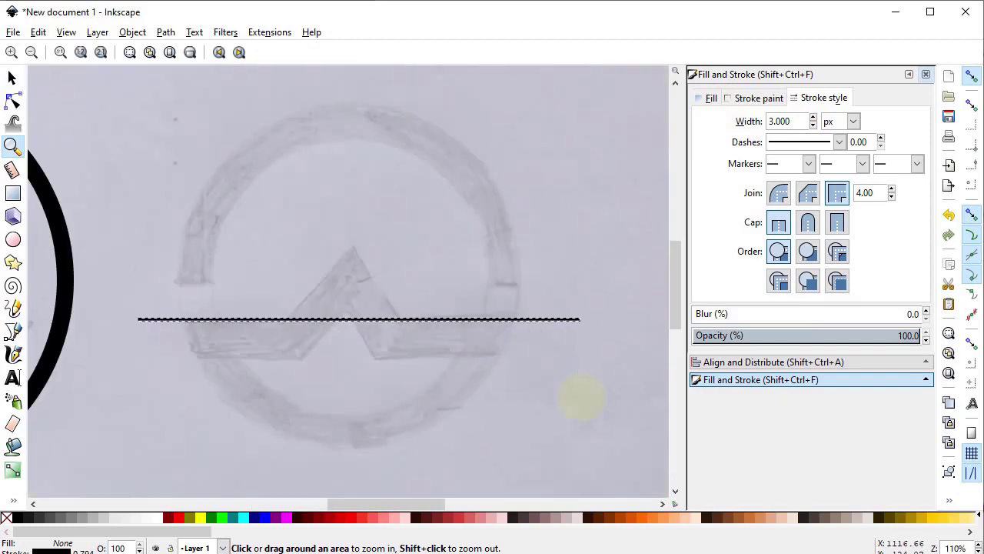
pyautogui.click(12, 77)
pyautogui.rightClick(424, 314)
pyautogui.click(477, 112)
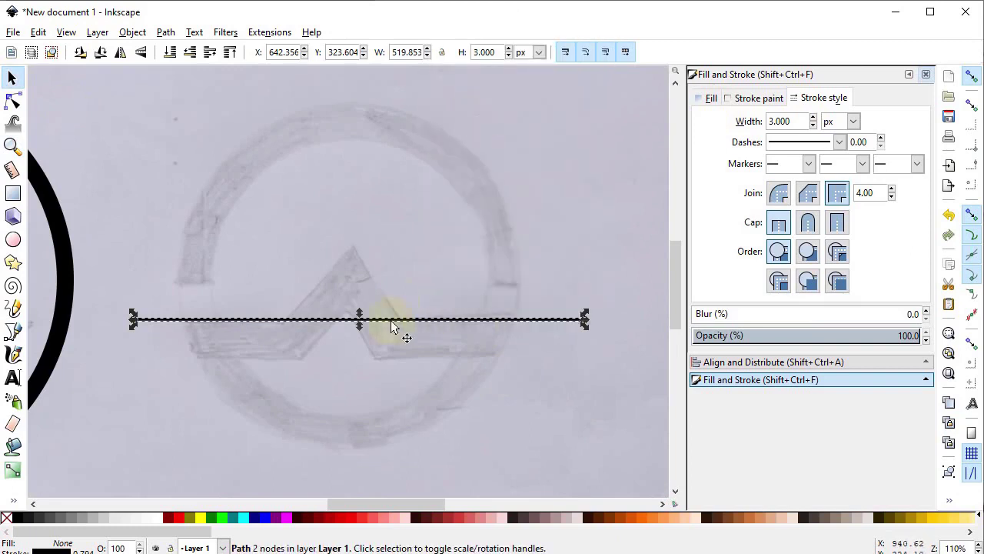
pyautogui.moveTo(388, 321); pyautogui.dragTo(388, 362)
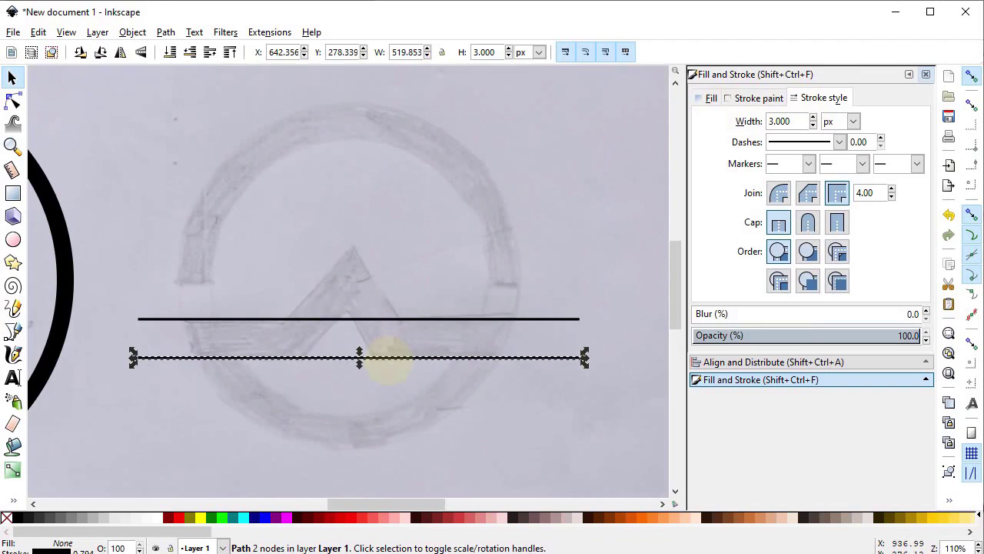
# Duplicate both horizontal band lines and move the copies straight up so the higher one meets the sketched ring's top edge.
pyautogui.keyDown('shift'); pyautogui.click(392, 318); pyautogui.keyUp('shift')
pyautogui.rightClick(392, 318)
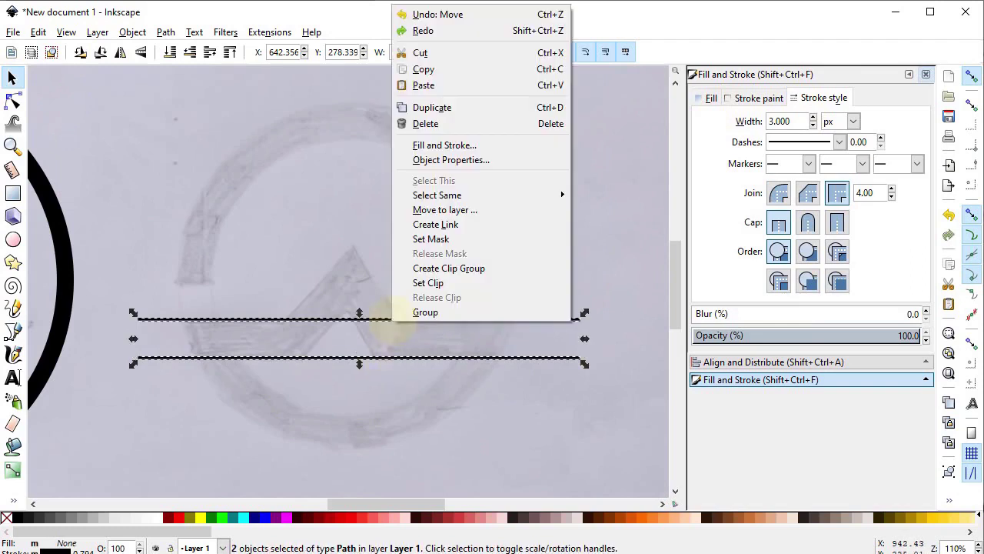
pyautogui.click(434, 110)
pyautogui.moveTo(450, 325); pyautogui.dragTo(458, 109)
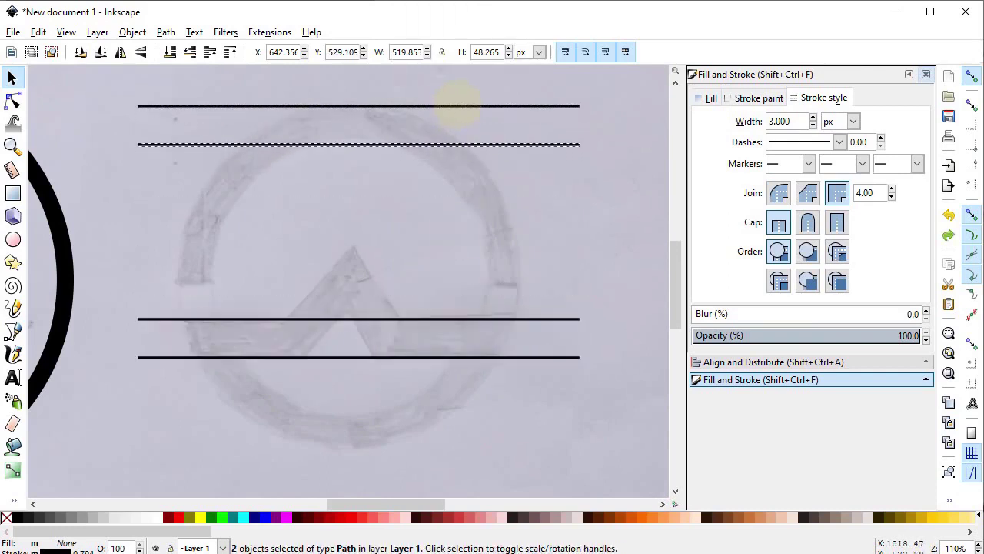
# Draw a circle from its center with a radius of about 173 px, then enlarge it to about 401 px across on the ring's outer edge.
pyautogui.click(13, 239)
pyautogui.press('ctrl')
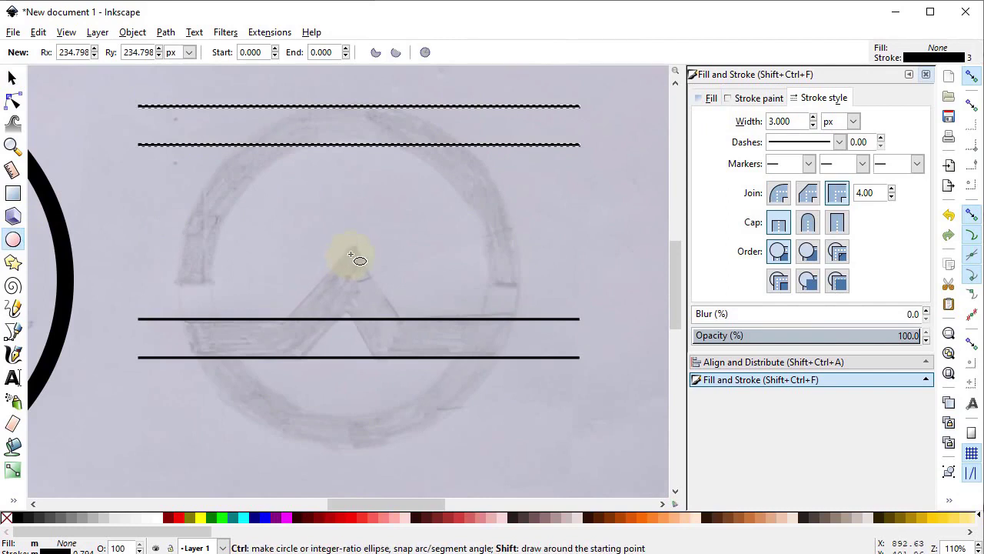
pyautogui.press('shift')
pyautogui.moveTo(351, 254); pyautogui.dragTo(500, 403)
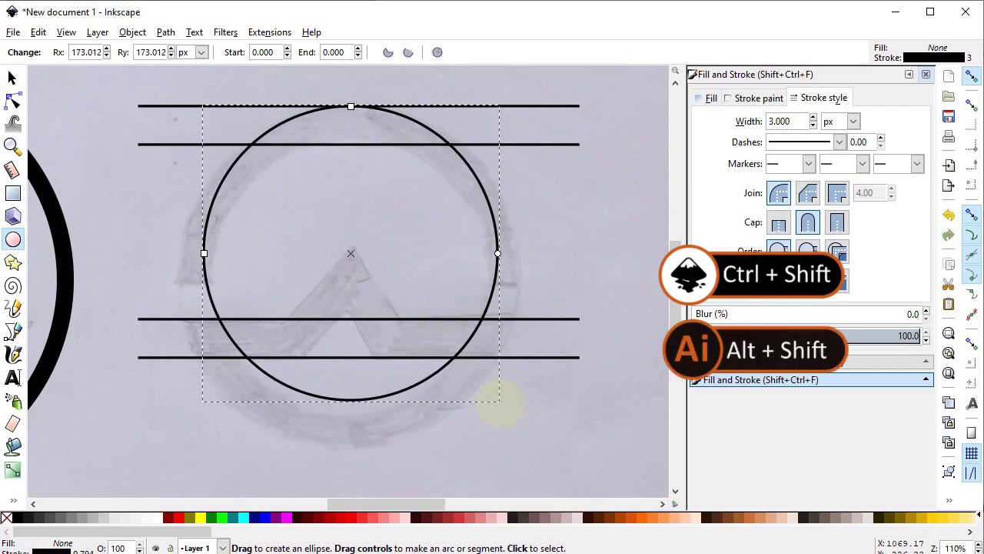
pyautogui.press('s')
pyautogui.moveTo(352, 407); pyautogui.dragTo(352, 450)
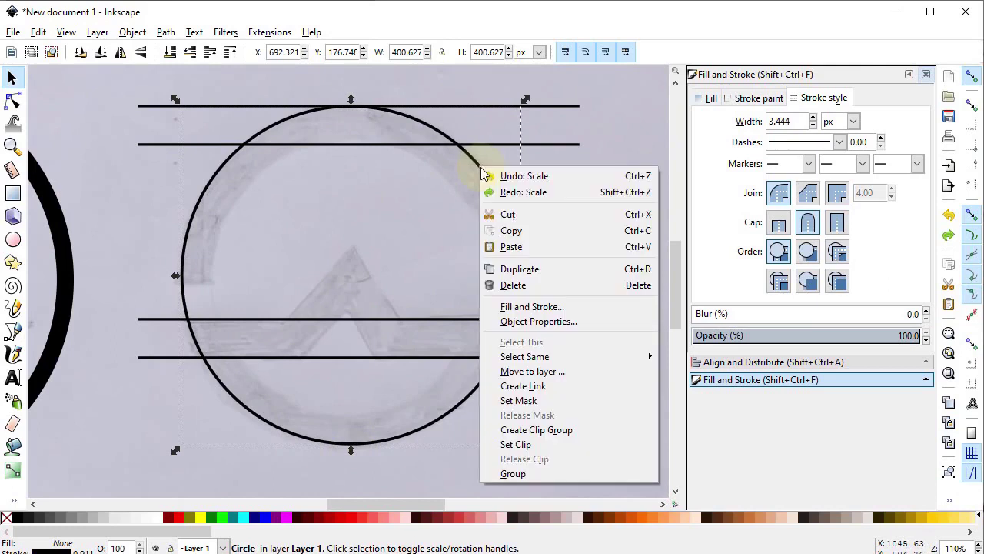
# Duplicate the circle and shrink the copy about its center to about 310 px across, touching the second line from the top.
pyautogui.click(527, 269)
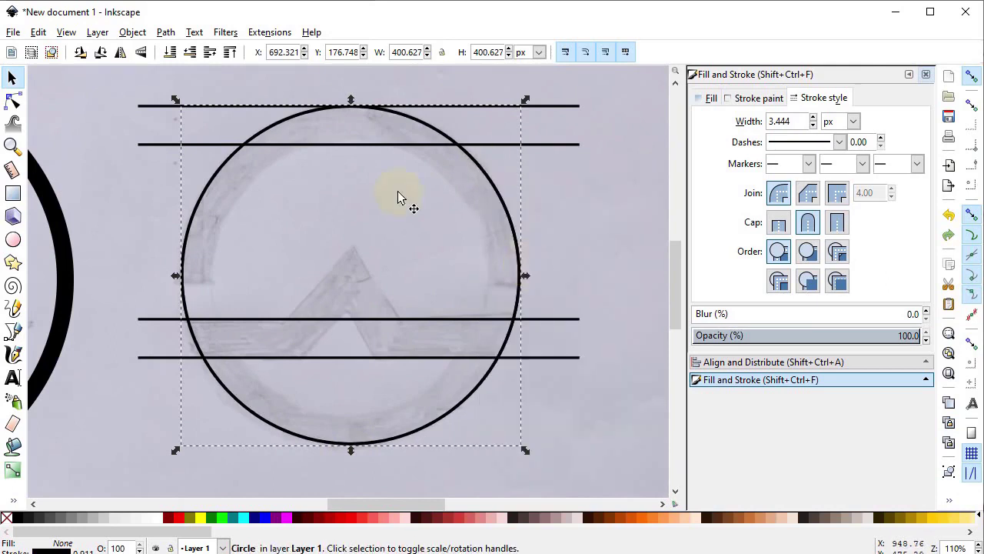
pyautogui.moveTo(352, 100); pyautogui.dragTo(353, 137)
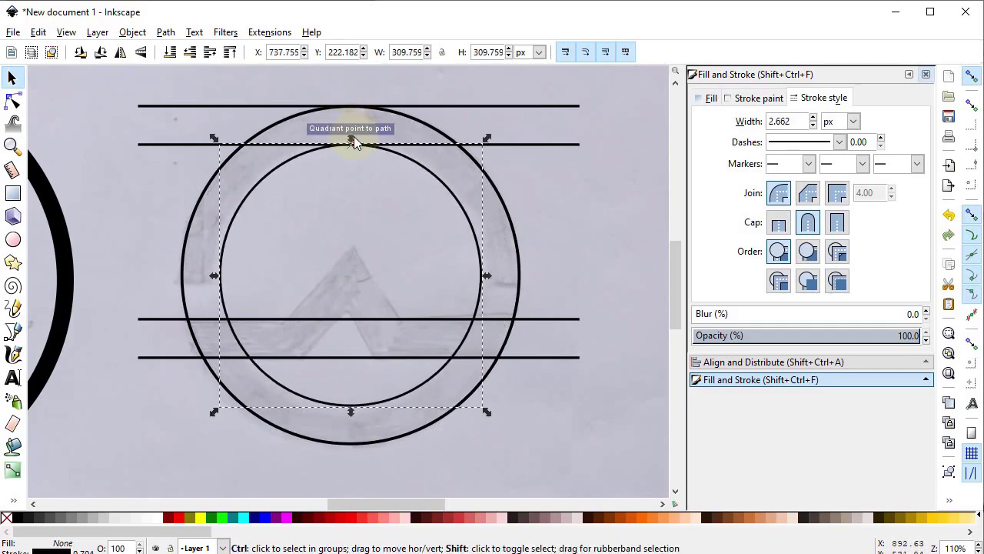
pyautogui.hotkey('alt', 'shift')
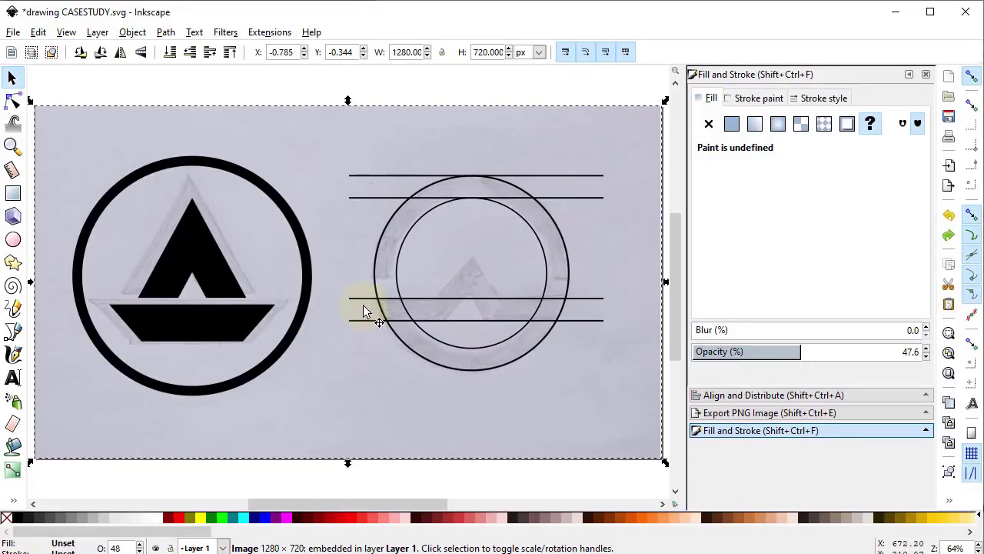
# Duplicate the two band lines and snap the copies upward so their lower line sits on the band's top line.
pyautogui.click(363, 302)
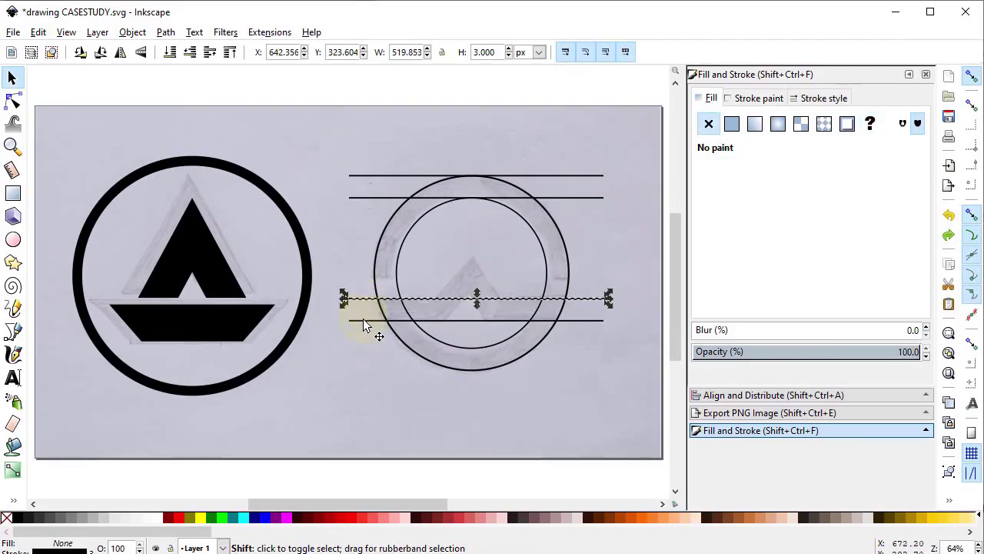
pyautogui.keyDown('shift'); pyautogui.click(365, 321); pyautogui.keyUp('shift')
pyautogui.rightClick(364, 325)
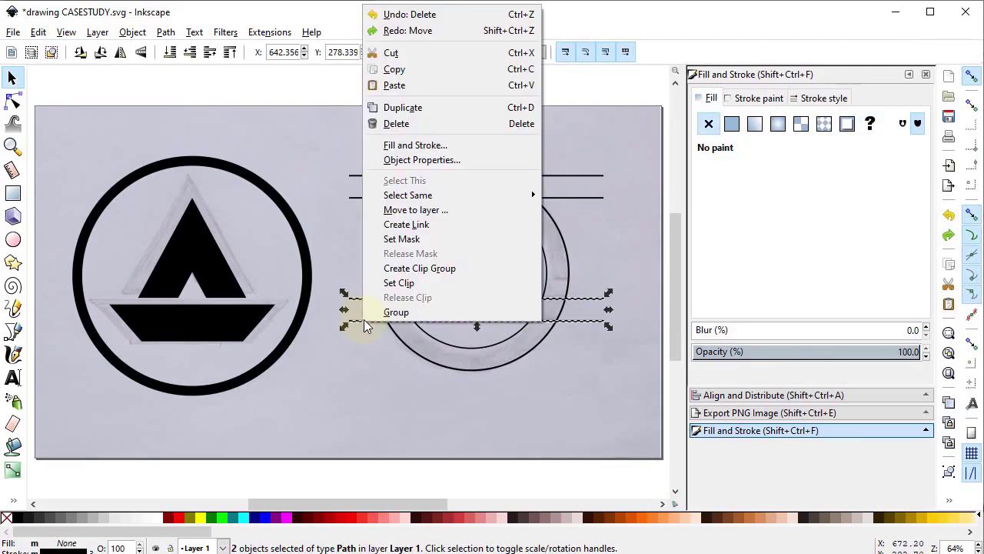
pyautogui.click(416, 111)
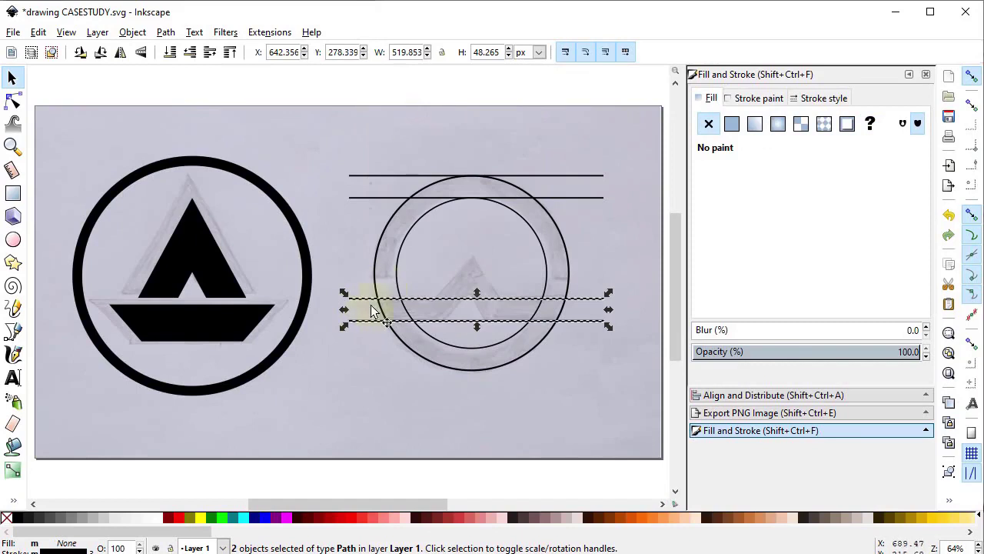
pyautogui.moveTo(373, 319); pyautogui.dragTo(369, 290)
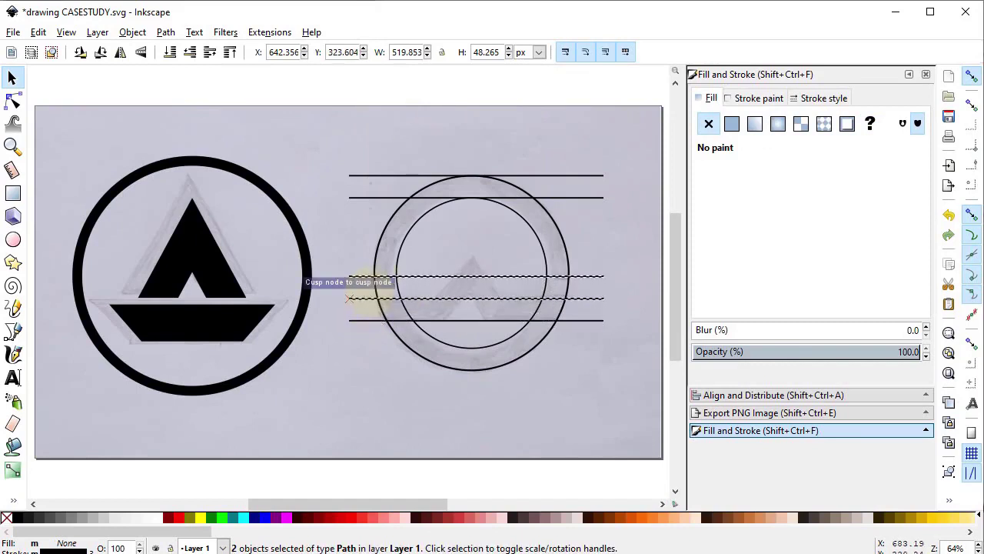
# Duplicate the line pair again, move it up above the band lines, and combine its two lines into one path.
pyautogui.rightClick(422, 279)
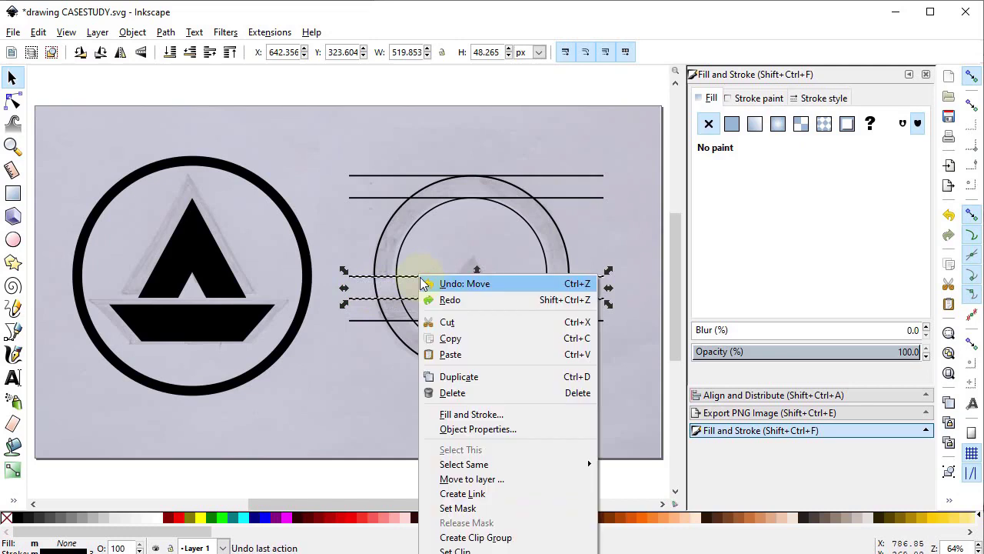
pyautogui.click(455, 376)
pyautogui.moveTo(439, 271); pyautogui.dragTo(437, 230)
pyautogui.click(167, 32)
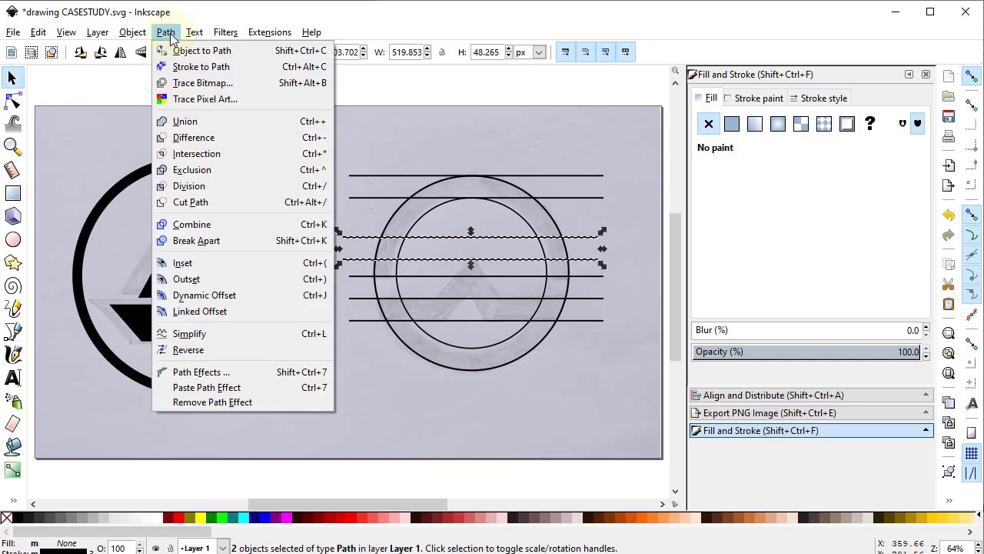
pyautogui.click(199, 224)
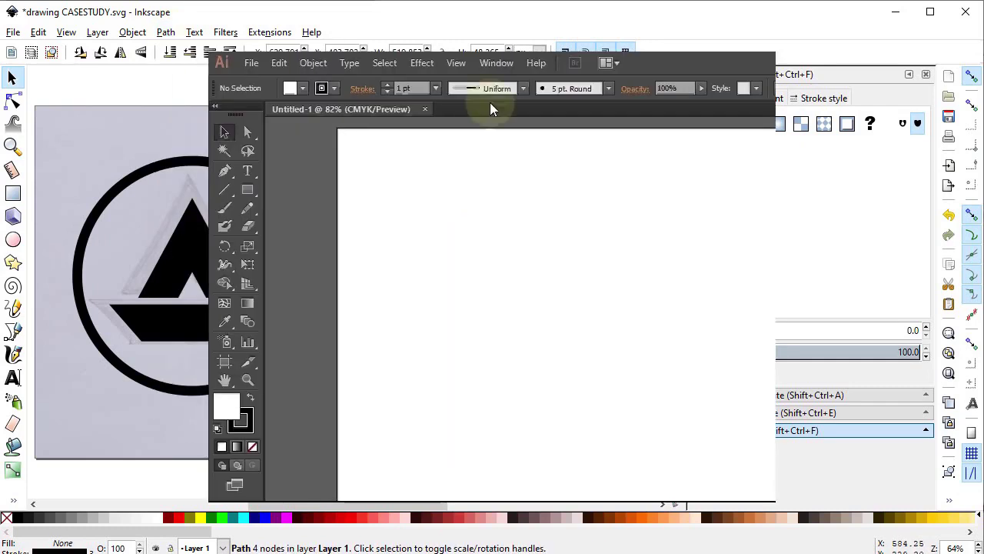
# Switch to Illustrator and open the Pathfinder panel for comparison.
pyautogui.click(496, 62)
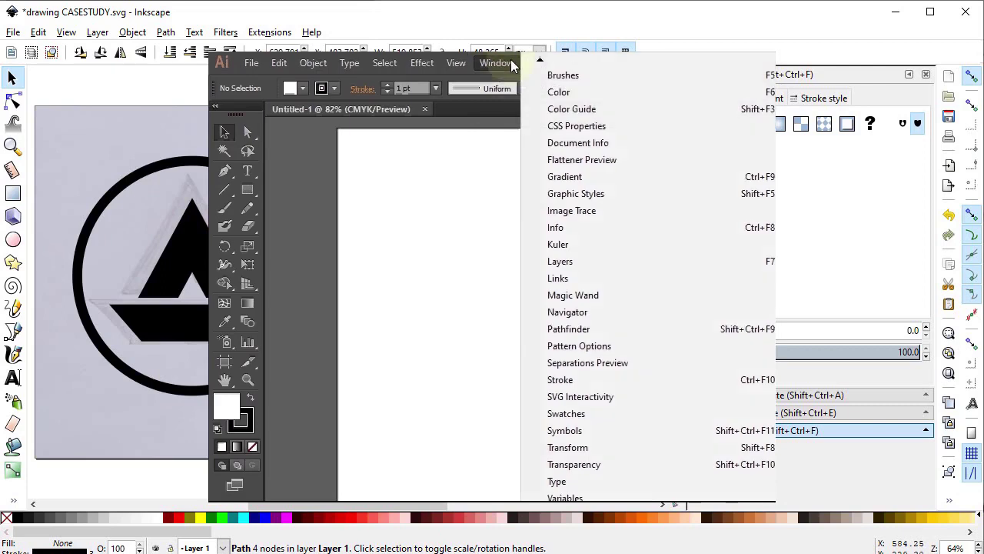
pyautogui.click(576, 327)
pyautogui.moveTo(504, 366); pyautogui.dragTo(525, 327)
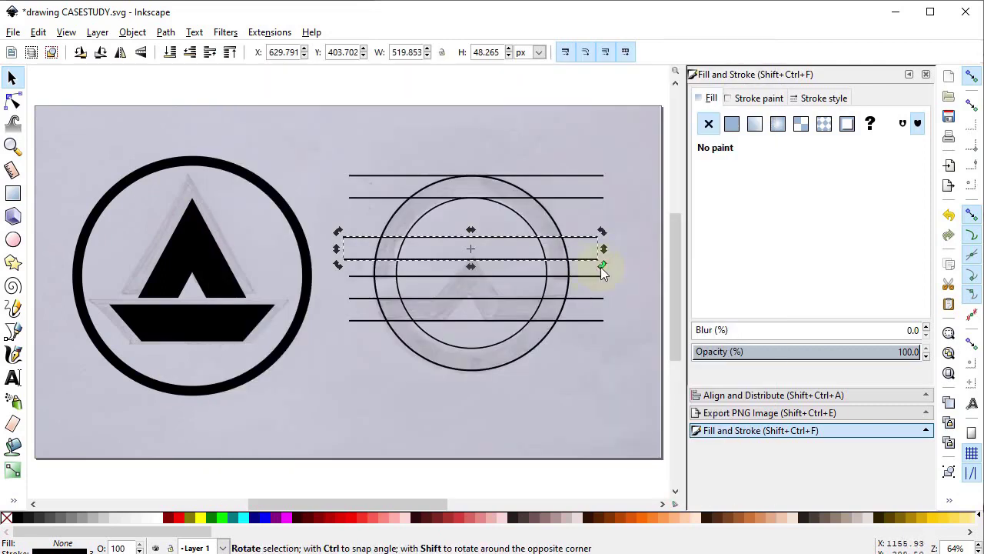
# Rotate the combined line pair clockwise and position it along the right leg of the sketched triangle.
pyautogui.moveTo(601, 267); pyautogui.dragTo(543, 382)
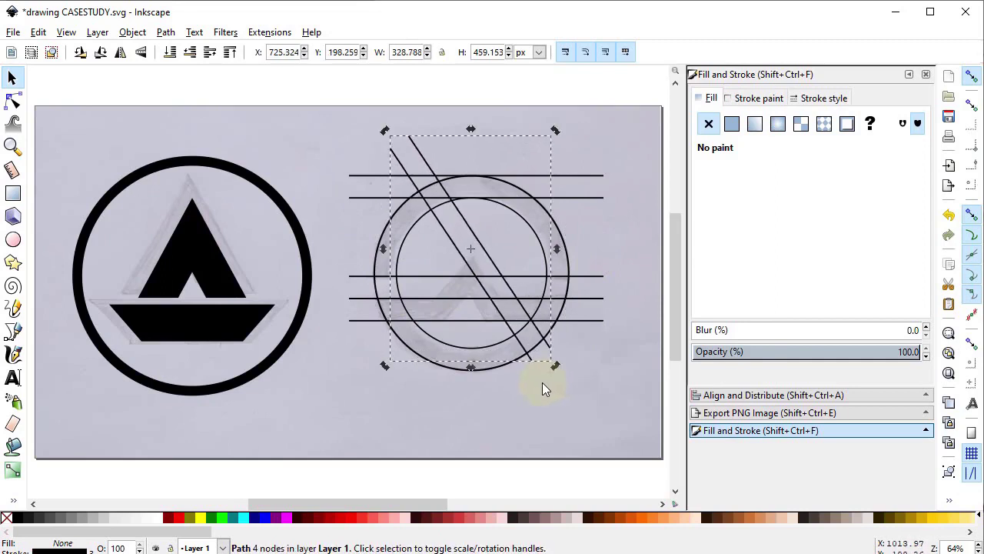
pyautogui.moveTo(494, 308); pyautogui.dragTo(497, 318)
# Duplicate the slanted line pair and flip the copy horizontally to form the triangle's opposite leg.
pyautogui.rightClick(440, 226)
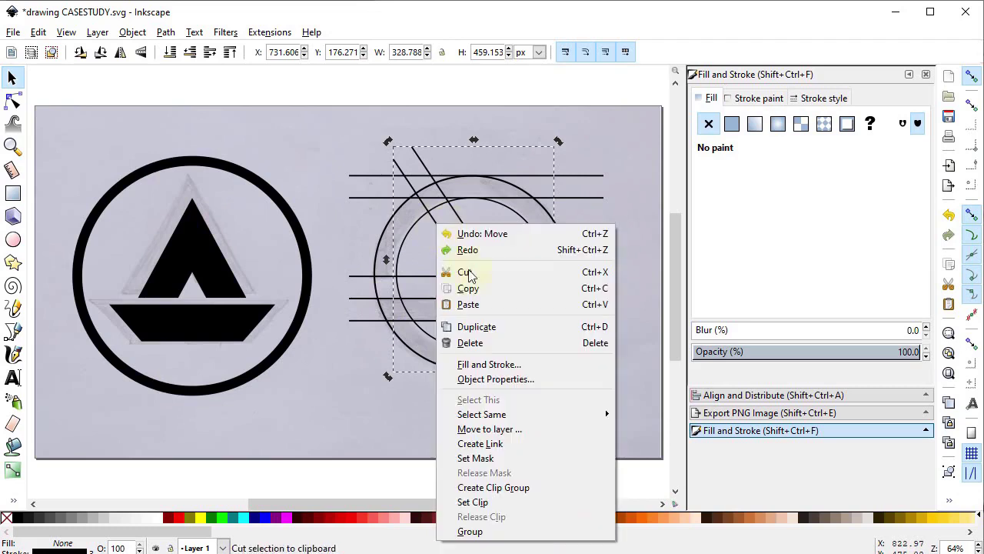
pyautogui.click(477, 323)
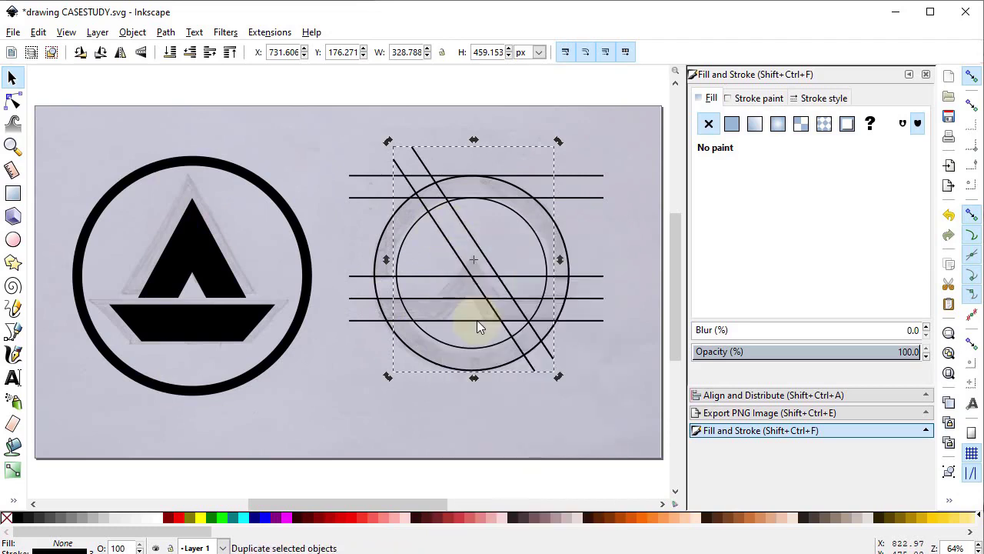
pyautogui.click(120, 52)
pyautogui.click(491, 248)
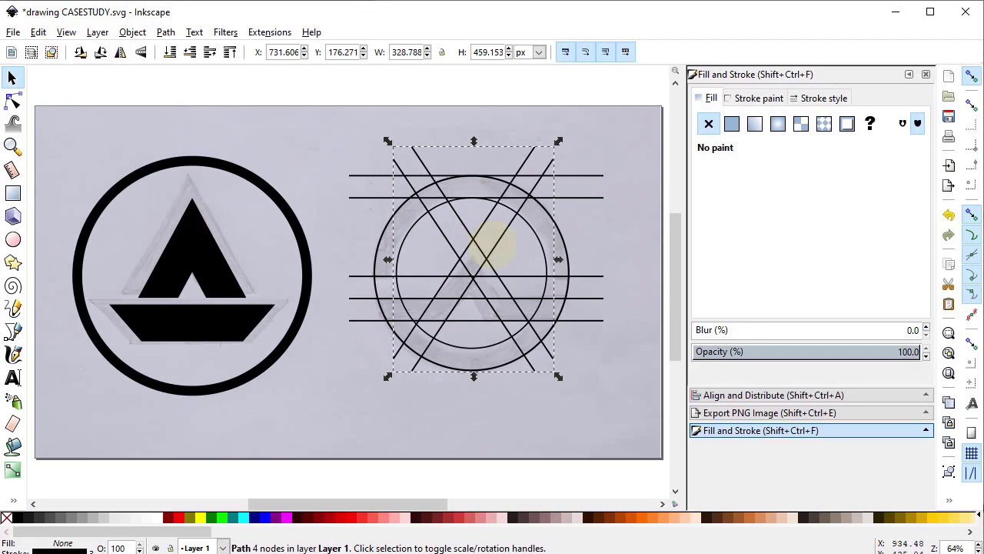
# Switch to Illustrator, reflect the square across the vertical axis, and return to Inkscape.
pyautogui.hotkey('alt', 'Tab')
pyautogui.click(291, 26)
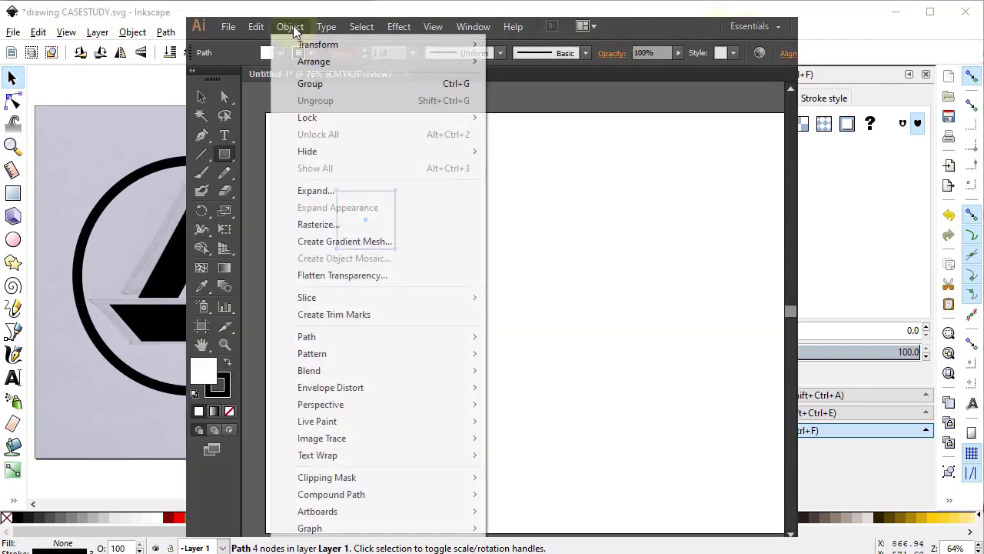
pyautogui.moveTo(332, 44)
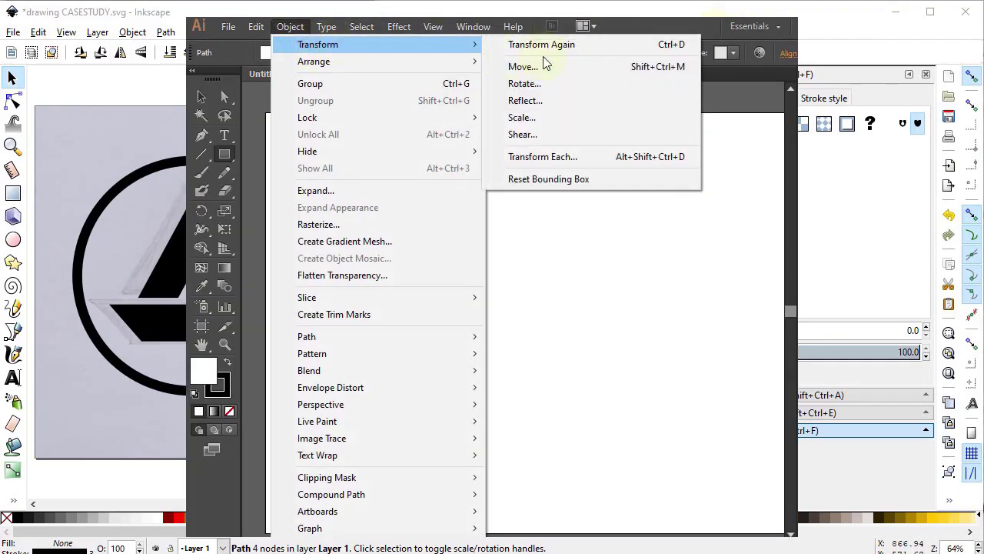
pyautogui.click(557, 99)
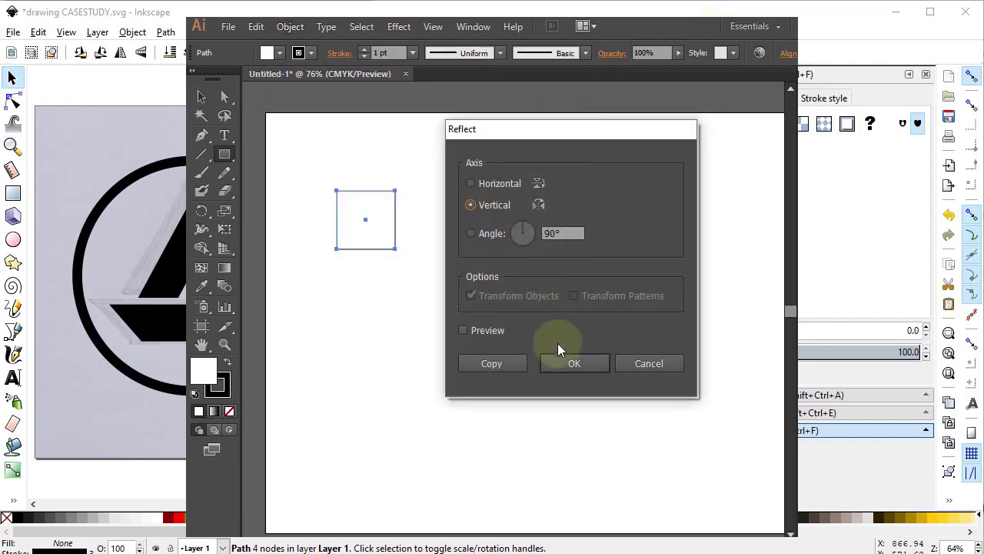
pyautogui.click(568, 368)
pyautogui.hotkey('alt', 'Tab')
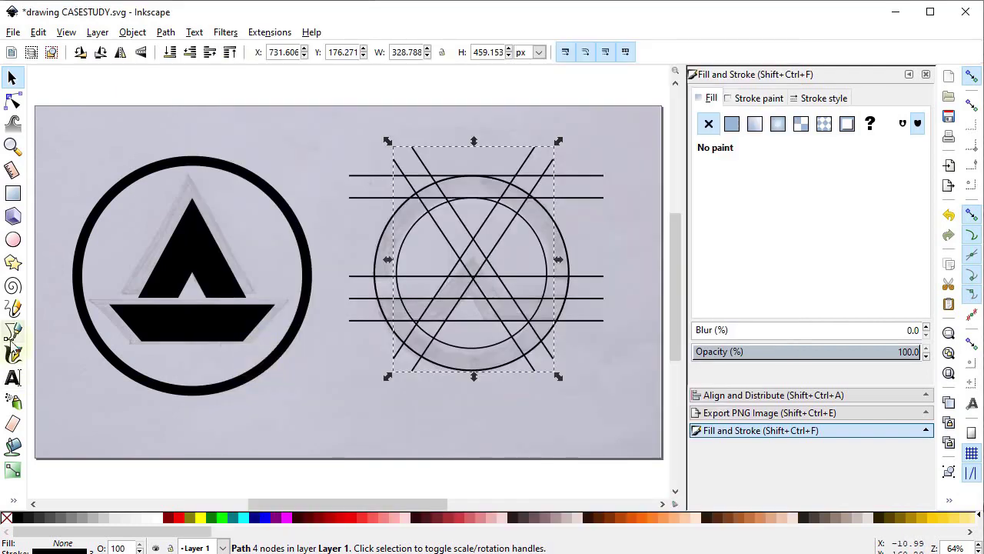
# Draw a vertical center line from the top to the bottom of the outer circle.
pyautogui.click(13, 332)
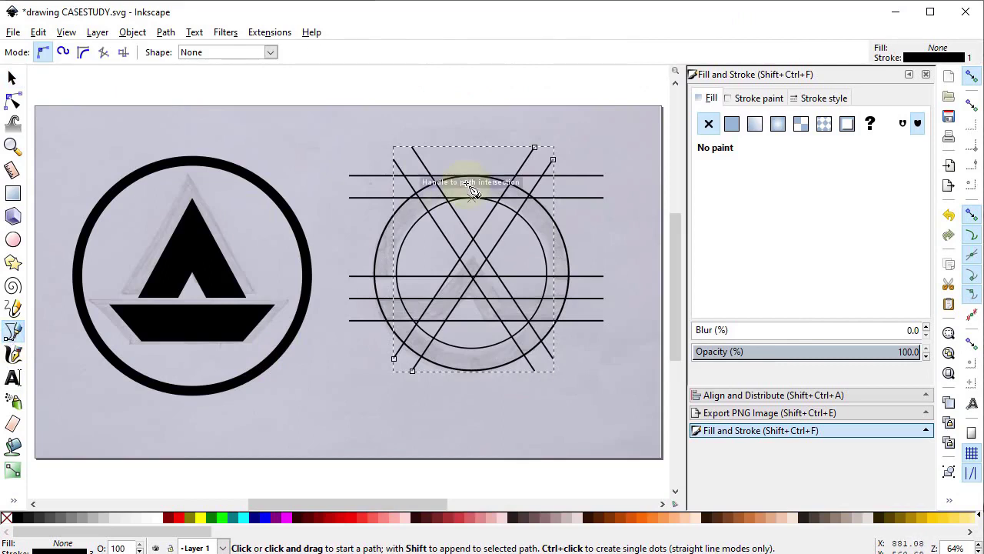
pyautogui.click(471, 176)
pyautogui.click(471, 369)
pyautogui.click(12, 77)
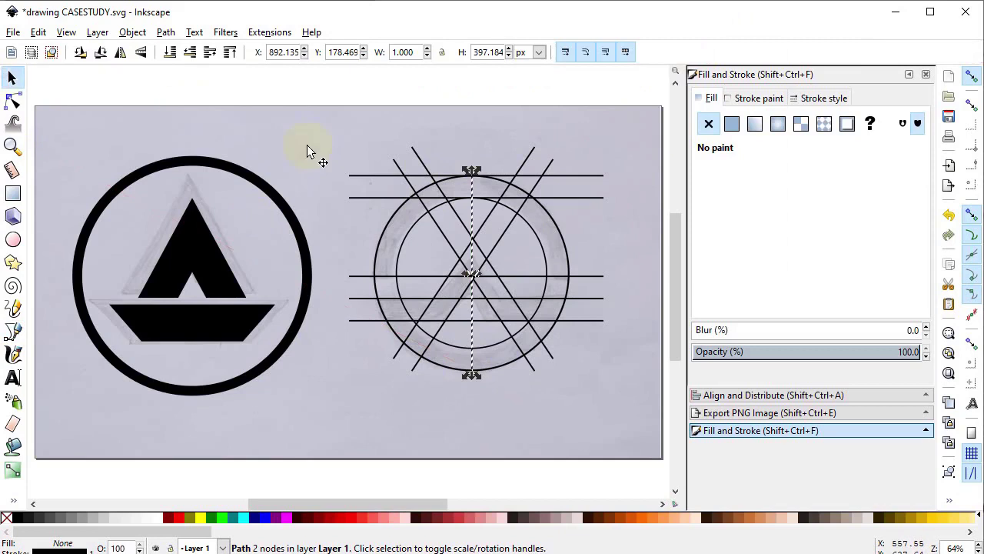
# Move the mirrored line pair slightly left so the slanted lines cross exactly on the vertical center line.
pyautogui.press('z')
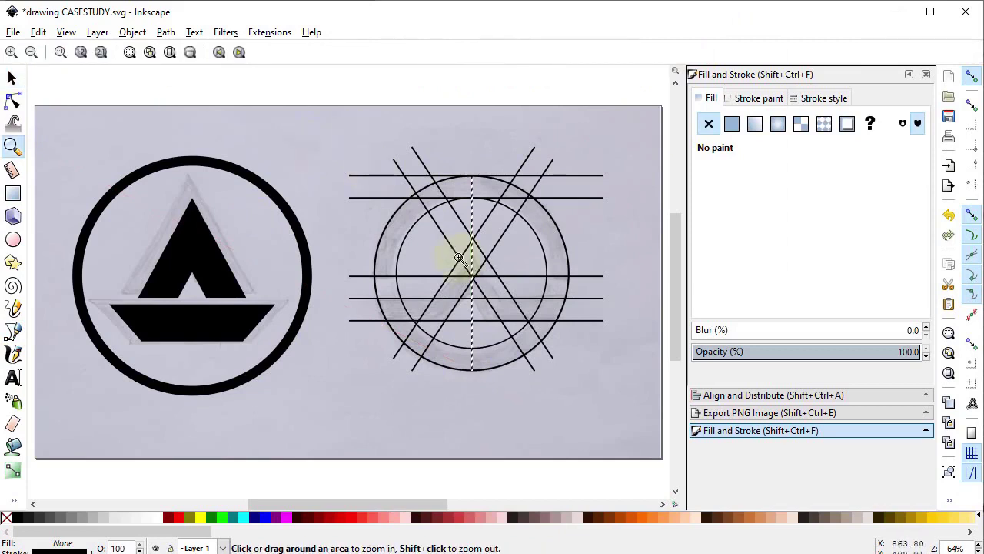
pyautogui.moveTo(466, 269); pyautogui.dragTo(480, 283)
pyautogui.press('s')
pyautogui.click(268, 452)
pyautogui.moveTo(263, 461); pyautogui.dragTo(178, 413)
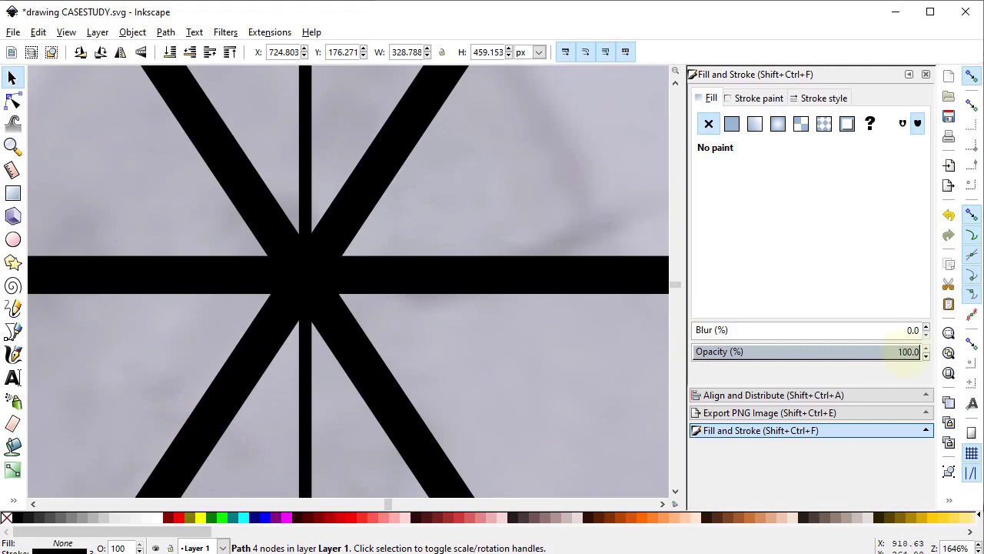
pyautogui.press('5')
pyautogui.press('Escape')
pyautogui.click(12, 100)
pyautogui.click(12, 77)
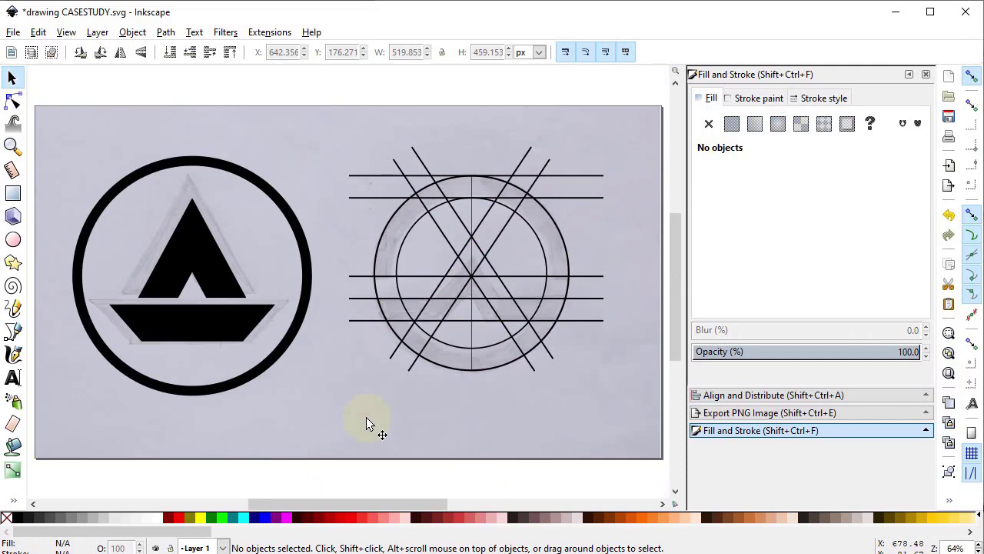
# Combine all the construction lines and both circles of the second logo into a single path.
pyautogui.moveTo(320, 477); pyautogui.dragTo(622, 124)
pyautogui.click(166, 32)
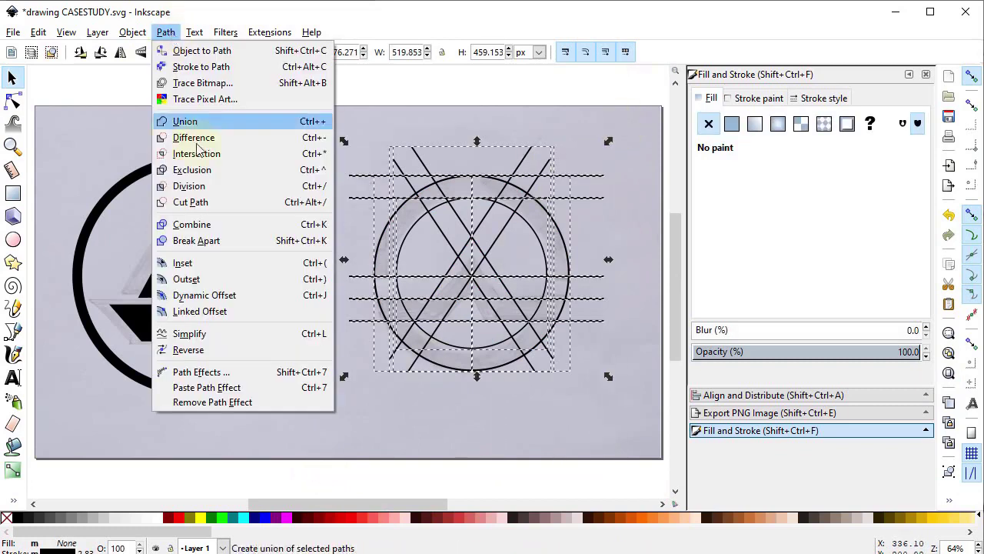
pyautogui.click(199, 223)
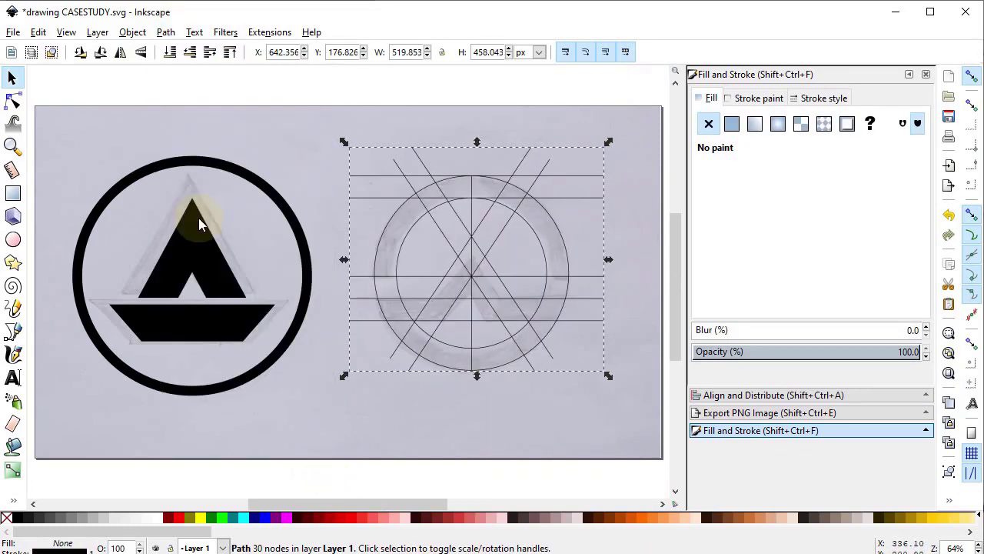
# Draw a filled rectangle about 603 by 575 px over the construction lines and lower it behind them.
pyautogui.click(12, 193)
pyautogui.moveTo(333, 121); pyautogui.dragTo(628, 402)
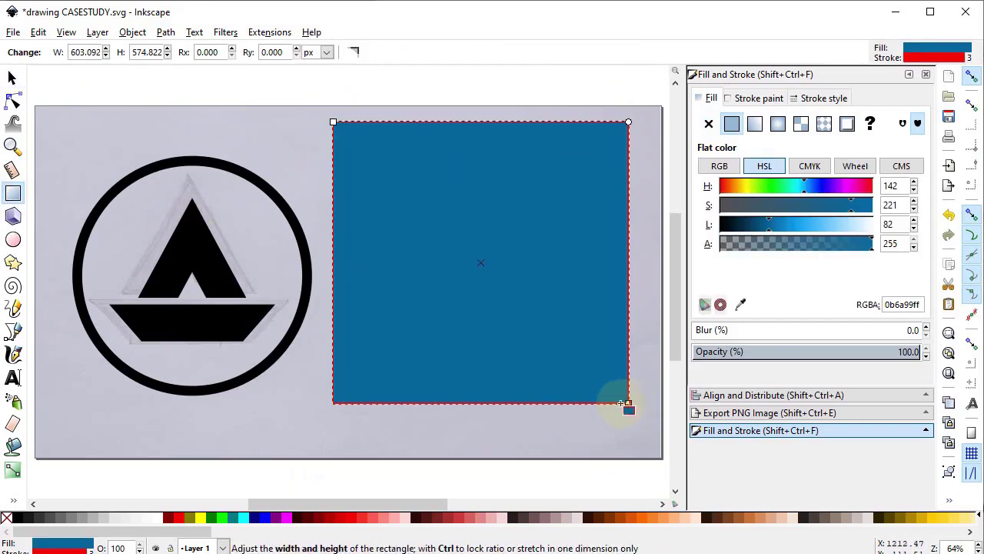
pyautogui.click(11, 77)
pyautogui.click(191, 52)
# Divide the rectangle into pieces along the combined construction lines using the Division operation.
pyautogui.moveTo(316, 91)
pyautogui.mouseDown()
pyautogui.moveTo(599, 353)
pyautogui.moveTo(650, 422)
pyautogui.mouseUp()
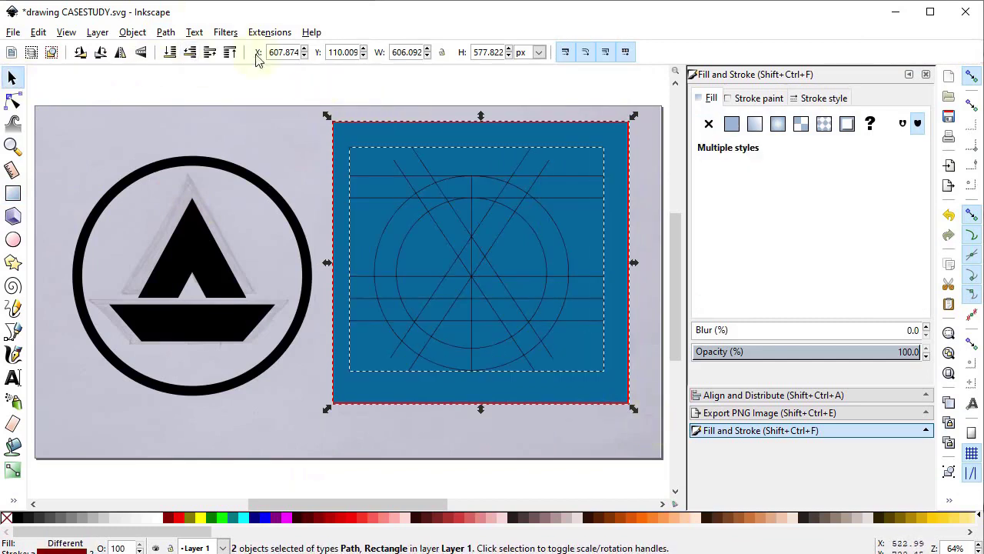
pyautogui.click(170, 33)
pyautogui.click(203, 189)
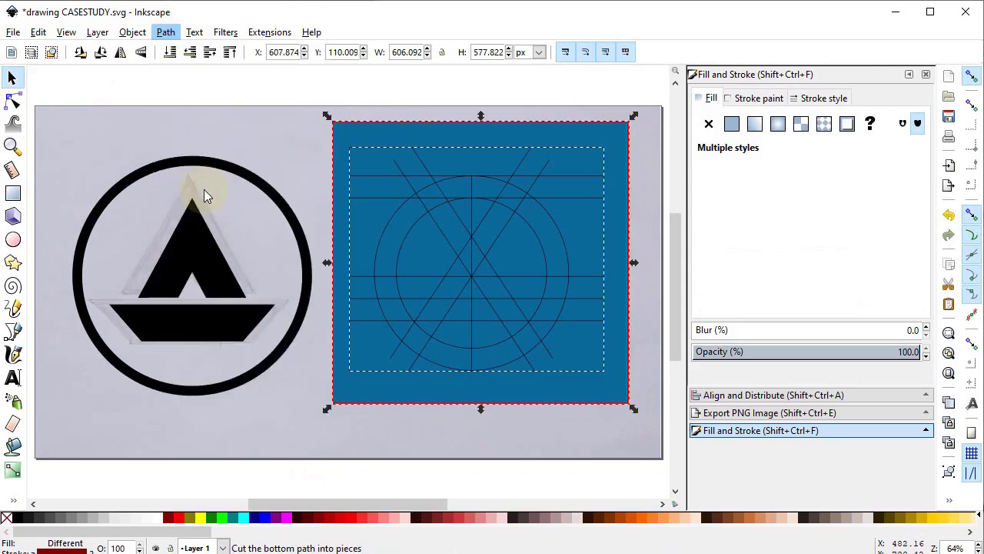
# Delete the divided rectangle pieces lying outside the second logo's outer circle, including the corner pieces protruding above it.
pyautogui.click(496, 465)
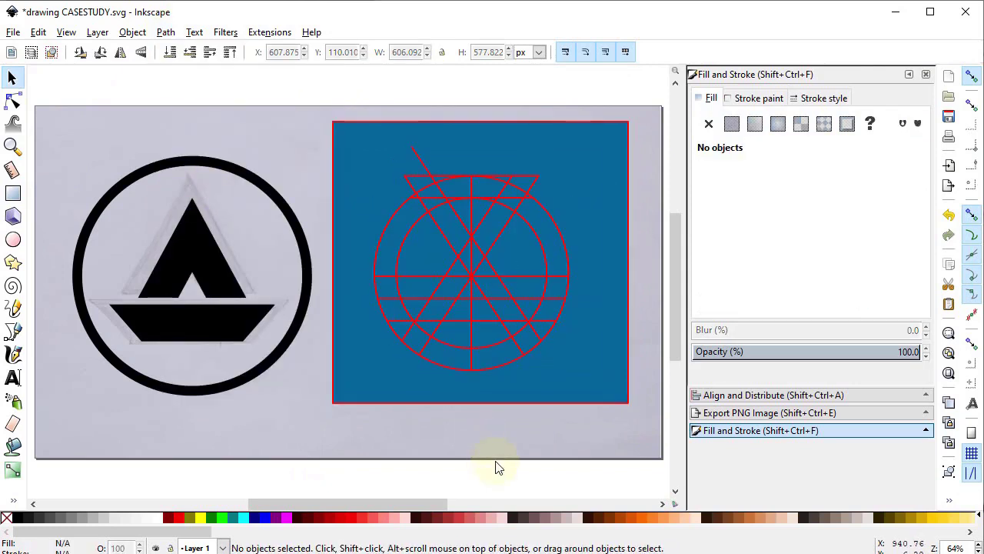
pyautogui.click(573, 383)
pyautogui.press('Delete')
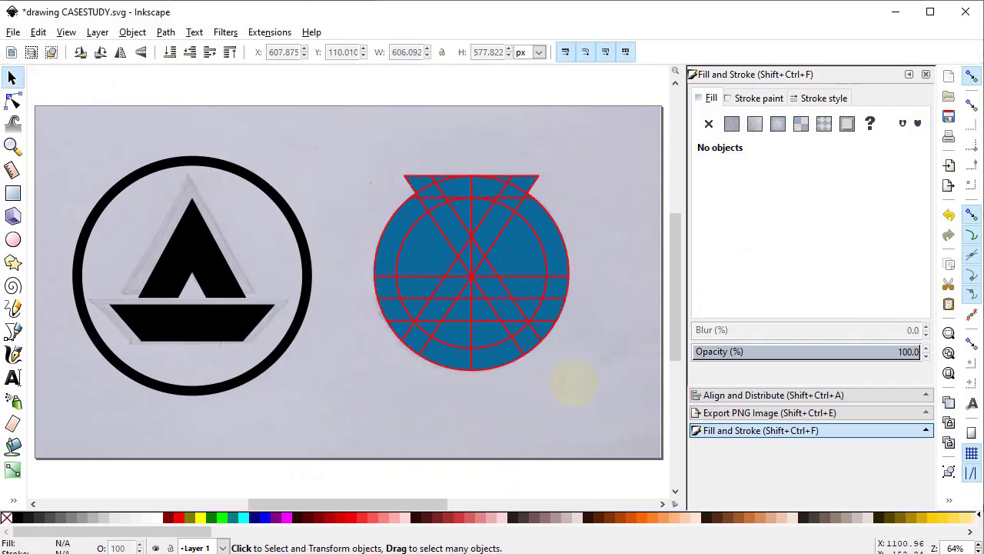
pyautogui.press('z')
pyautogui.moveTo(395, 170); pyautogui.dragTo(569, 354)
pyautogui.press('s')
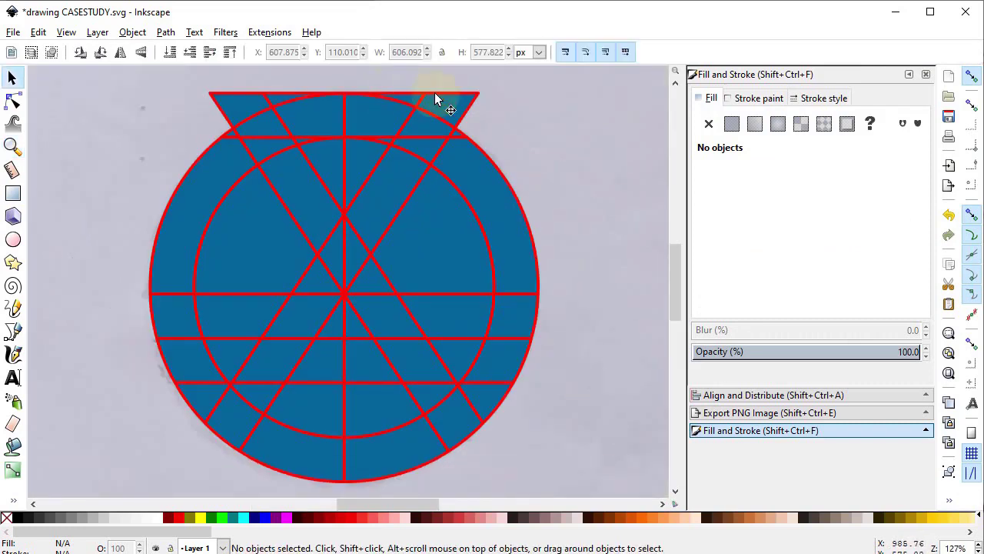
pyautogui.click(454, 102)
pyautogui.press('Delete')
# Delete the unneeded inner pieces and the strip below the upper arc, keeping the ring, sail chevron and hull shapes.
pyautogui.click(253, 220)
pyautogui.press('Delete')
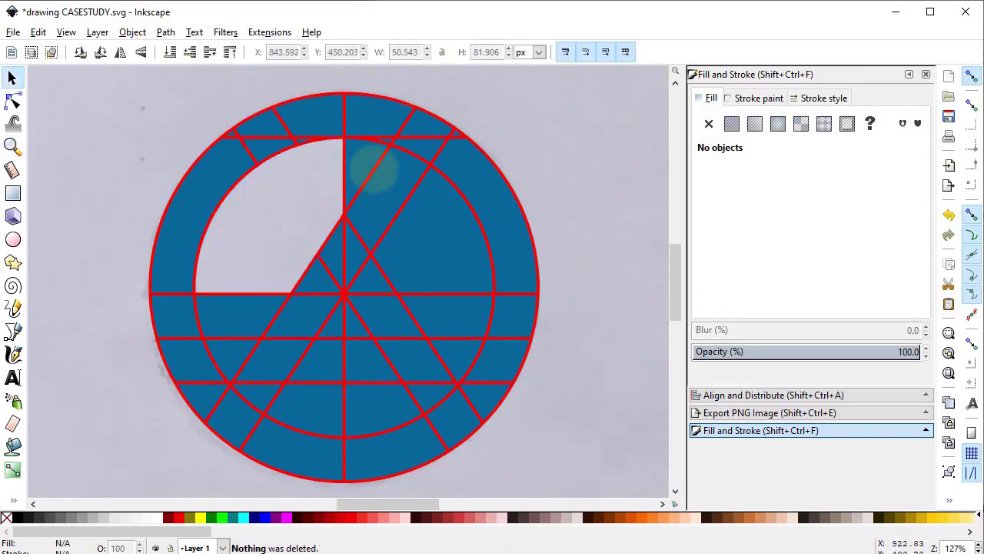
pyautogui.click(373, 169)
pyautogui.press('Delete')
pyautogui.click(500, 305)
pyautogui.press('Delete')
pyautogui.click(334, 400)
pyautogui.press('Delete')
pyautogui.click(340, 346)
pyautogui.press('Delete')
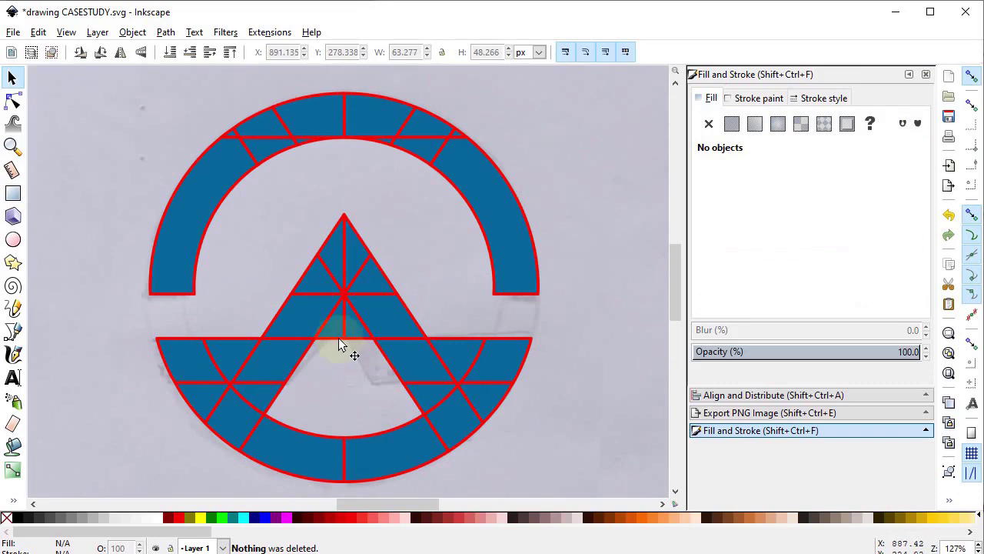
# Unite all remaining pieces of the second logo into one path and remove its red stroke.
pyautogui.click(948, 374)
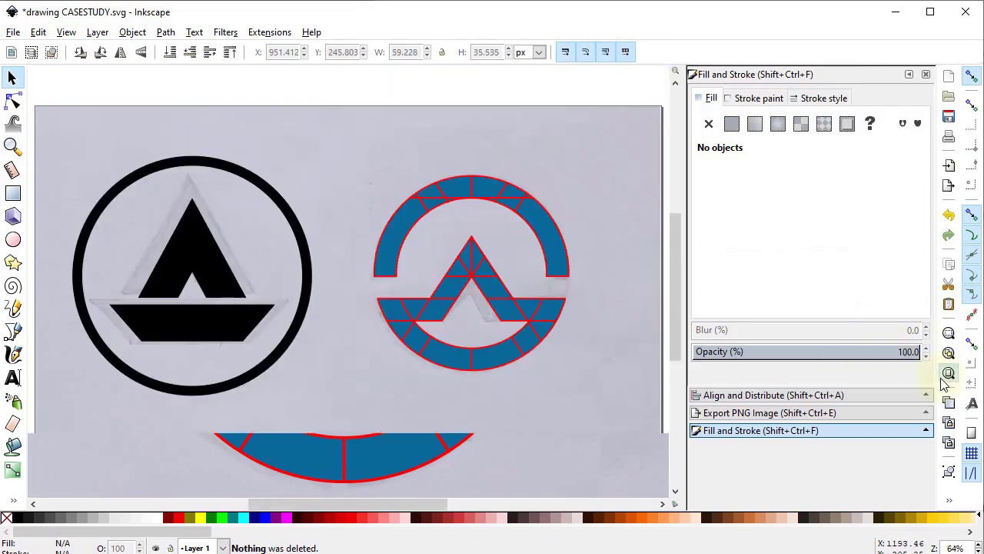
pyautogui.press('Tab')
pyautogui.moveTo(323, 73); pyautogui.dragTo(607, 429)
pyautogui.click(167, 32)
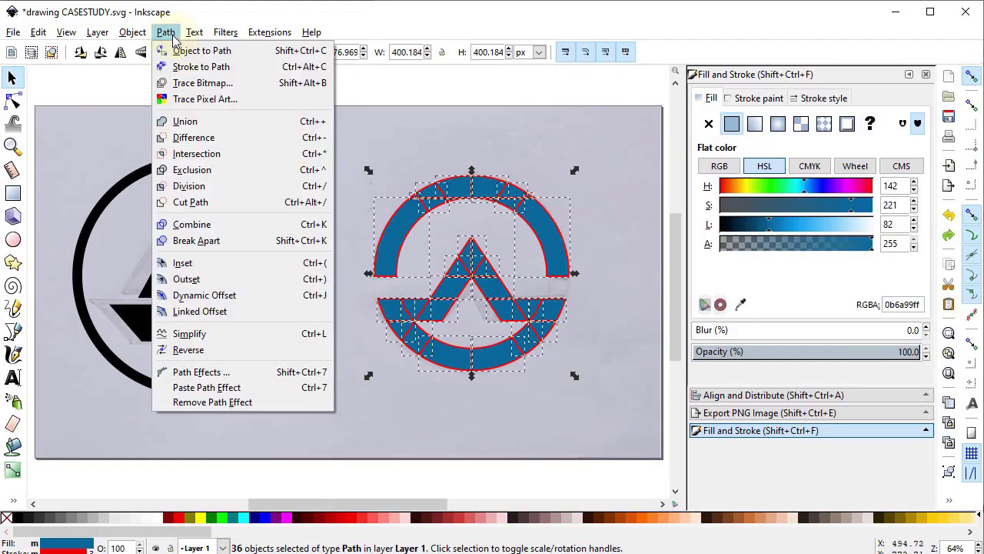
pyautogui.click(188, 123)
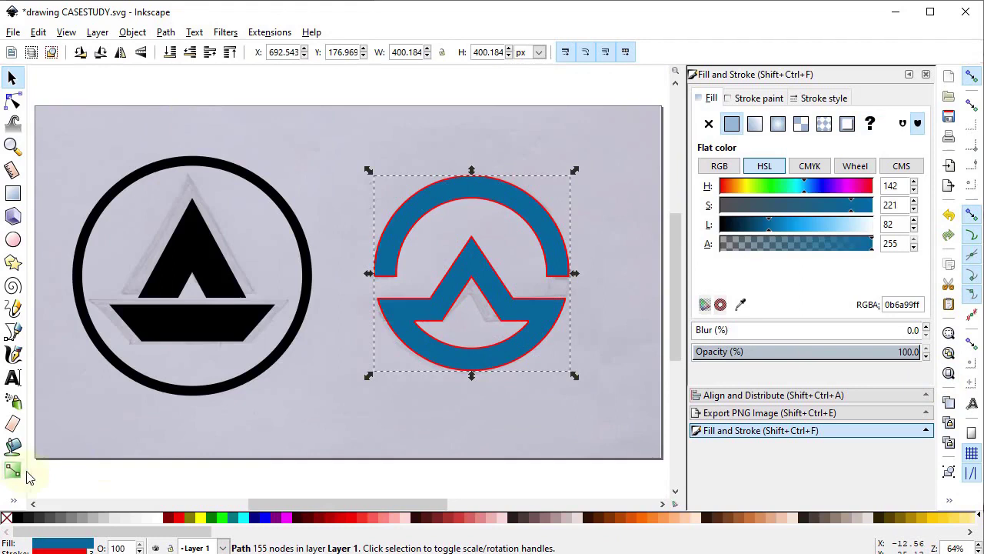
pyautogui.keyDown('shift'); pyautogui.click(7, 518); pyautogui.keyUp('shift')
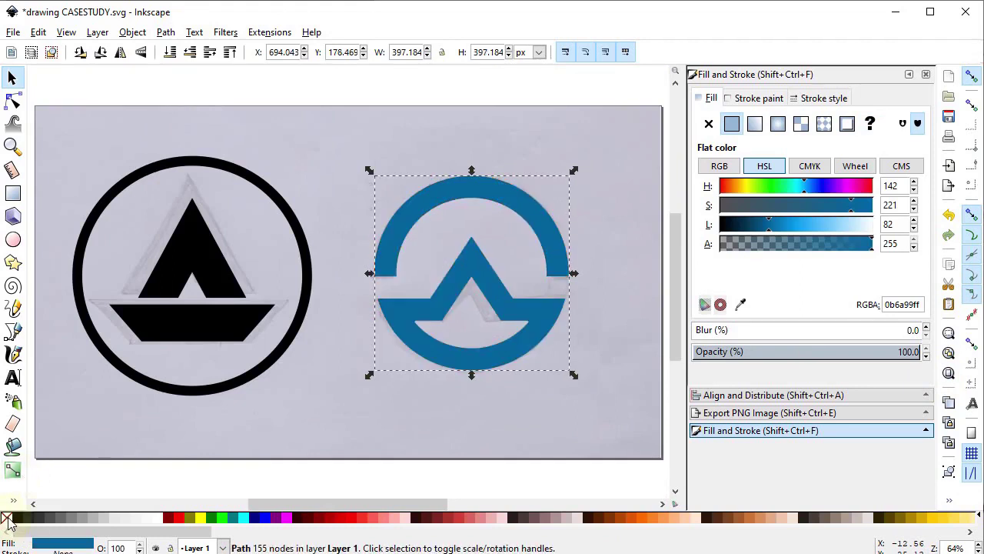
# Scale the black boat logo down proportionally and move the blue logo up to make room for text below.
pyautogui.click(192, 395)
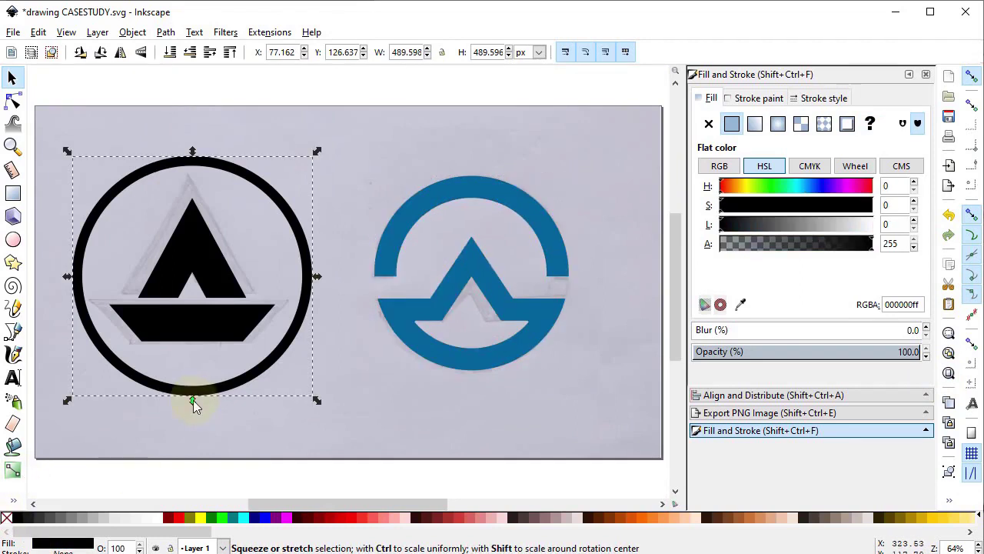
pyautogui.moveTo(192, 400); pyautogui.dragTo(193, 324)
pyautogui.moveTo(370, 288); pyautogui.dragTo(370, 240)
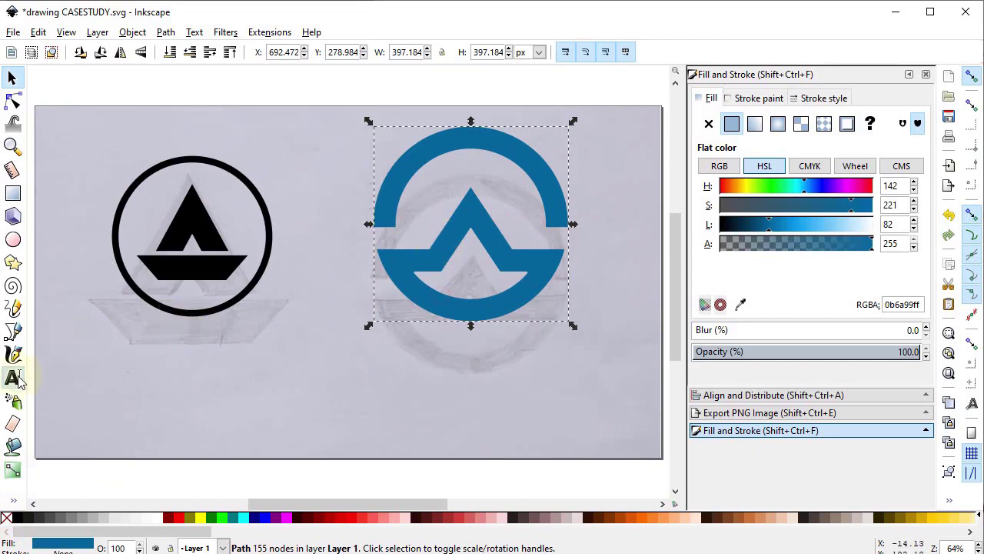
# Add the text "ALWA BOATING" below the black logo and set its font to Tw Cen MT.
pyautogui.click(13, 377)
pyautogui.click(139, 389)
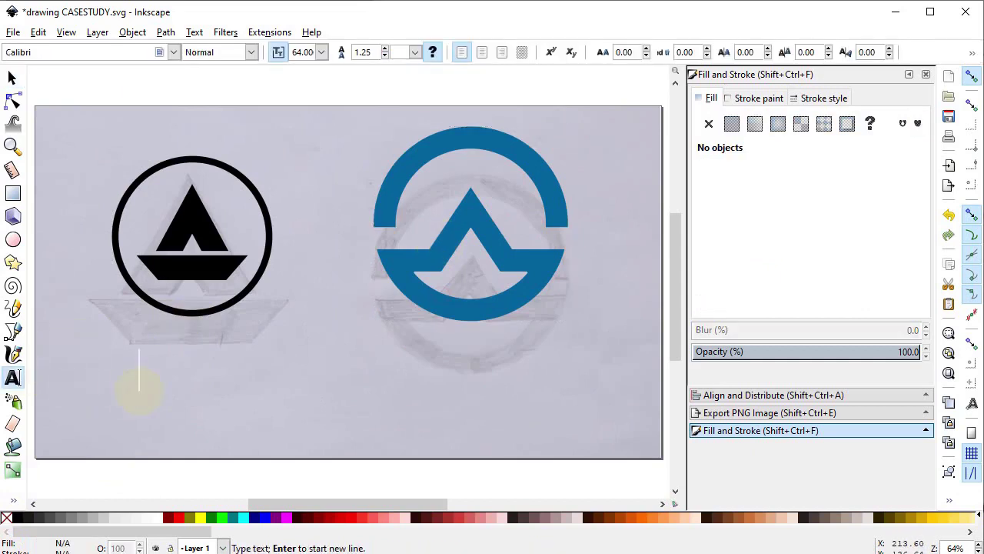
pyautogui.write('ALWA ')
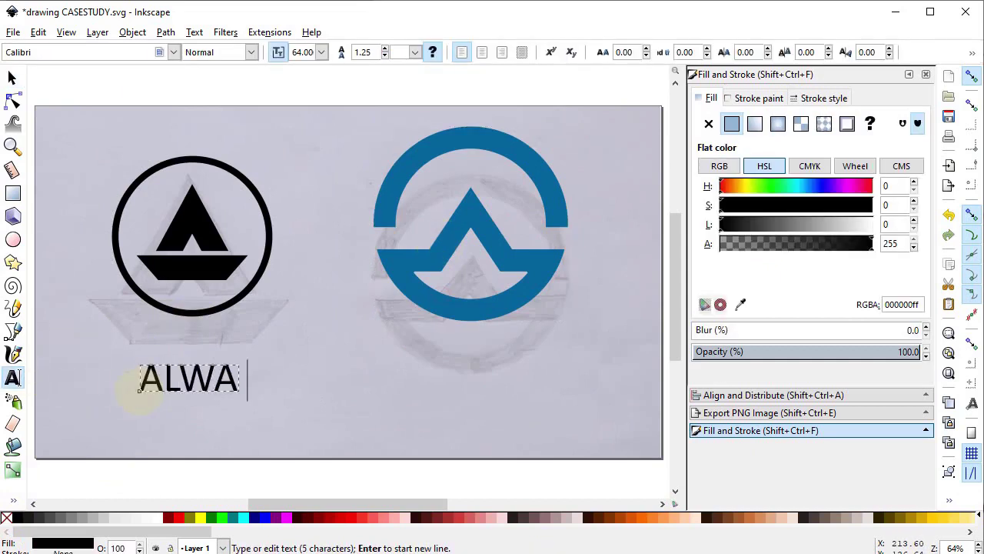
pyautogui.write('BOATING')
pyautogui.hotkey('ctrl', 'a')
pyautogui.click(114, 57)
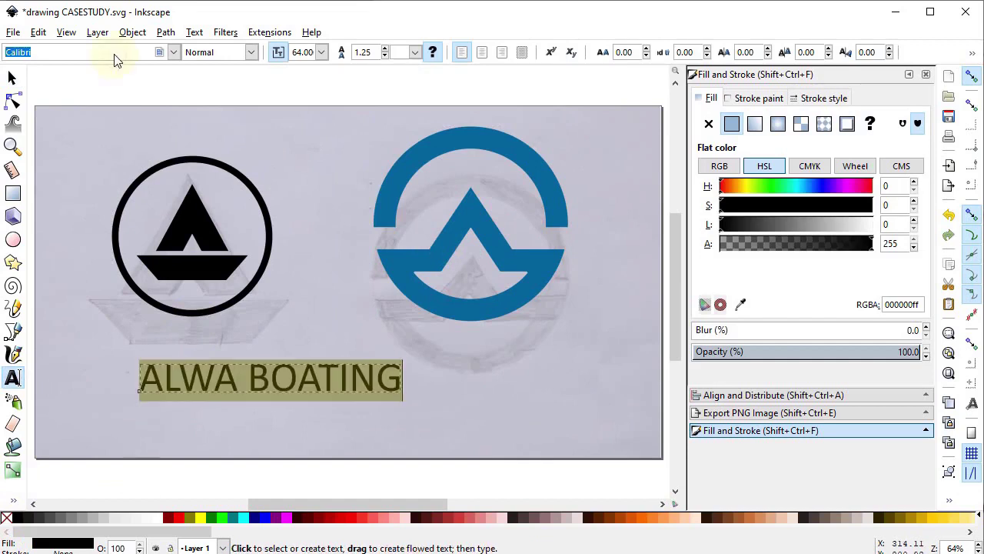
pyautogui.write('TW')
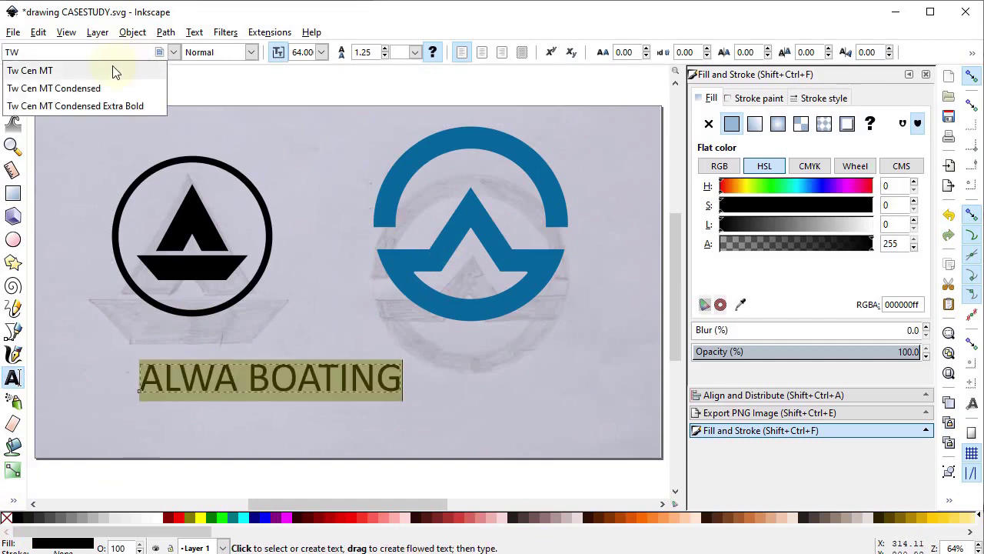
pyautogui.click(112, 67)
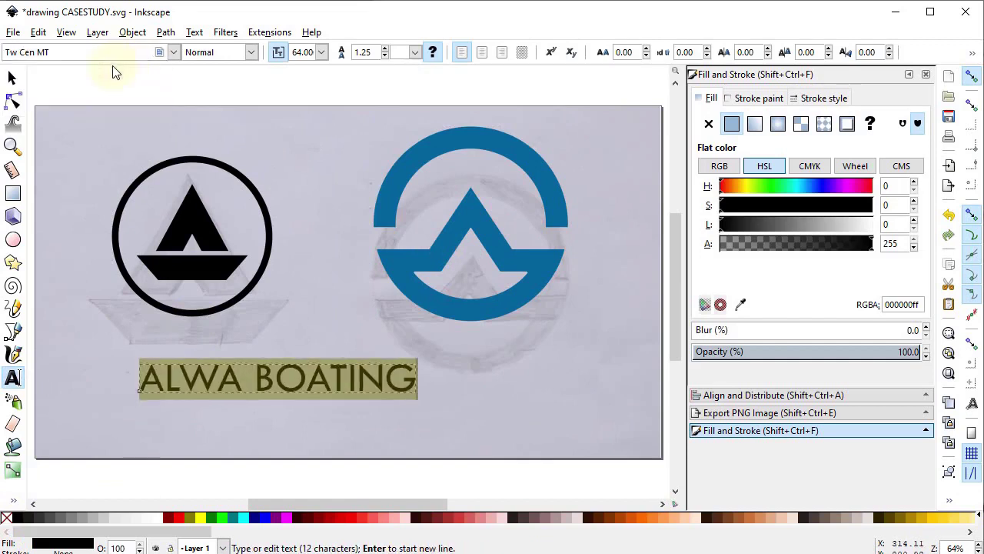
# Make the ALWA BOATING text bold and set the spacing between its letters to 5 px.
pyautogui.click(250, 53)
pyautogui.click(237, 105)
pyautogui.click(140, 376)
pyautogui.moveTo(140, 377); pyautogui.dragTo(433, 378)
pyautogui.moveTo(635, 53); pyautogui.dragTo(605, 52)
pyautogui.write('5')
pyautogui.press('Return')
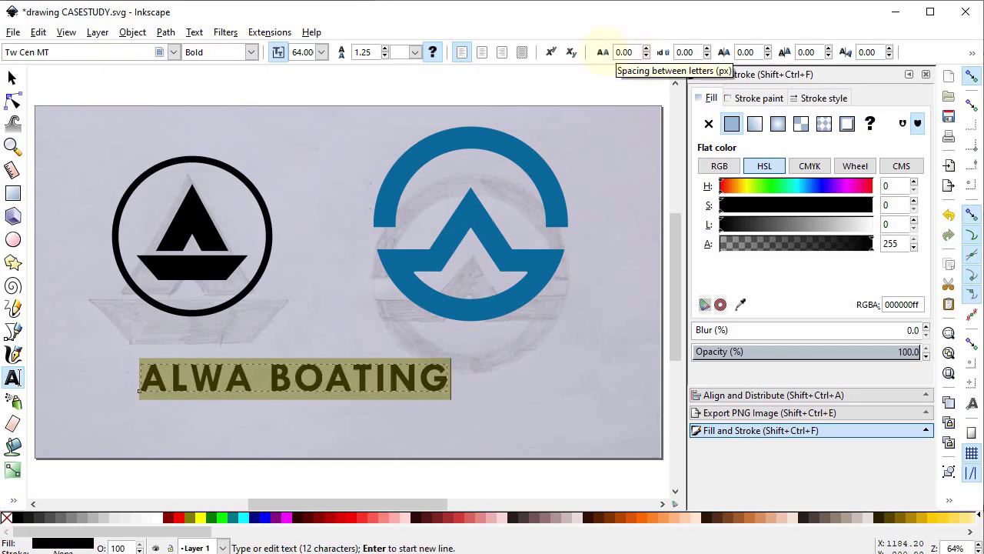
# Convert the ALWA BOATING text to paths and ungroup it into separate letters.
pyautogui.click(11, 77)
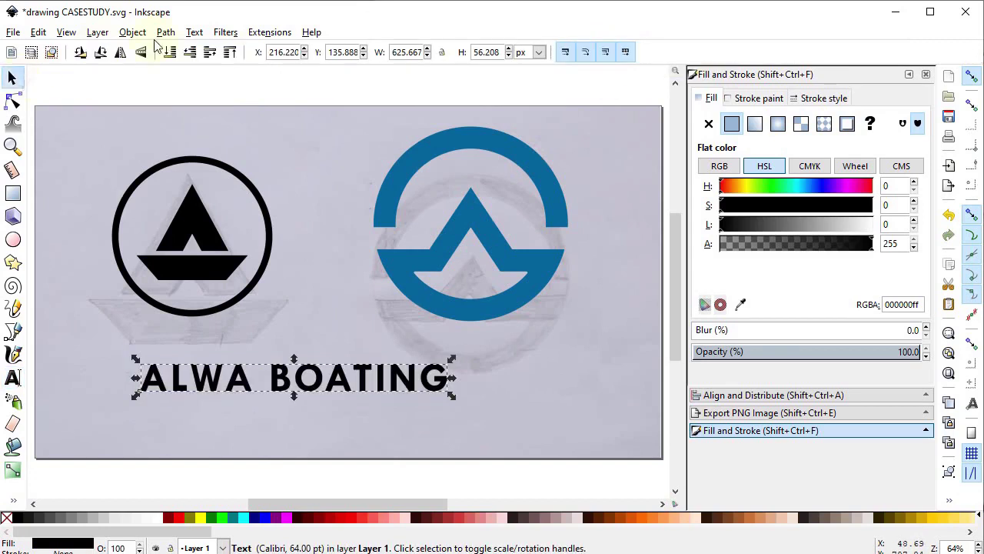
pyautogui.click(166, 32)
pyautogui.click(188, 51)
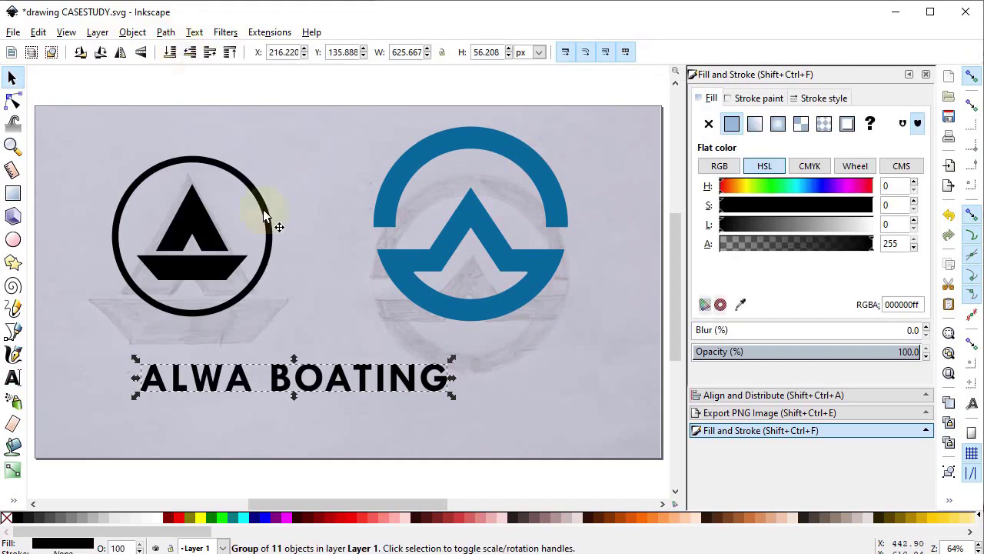
pyautogui.rightClick(251, 389)
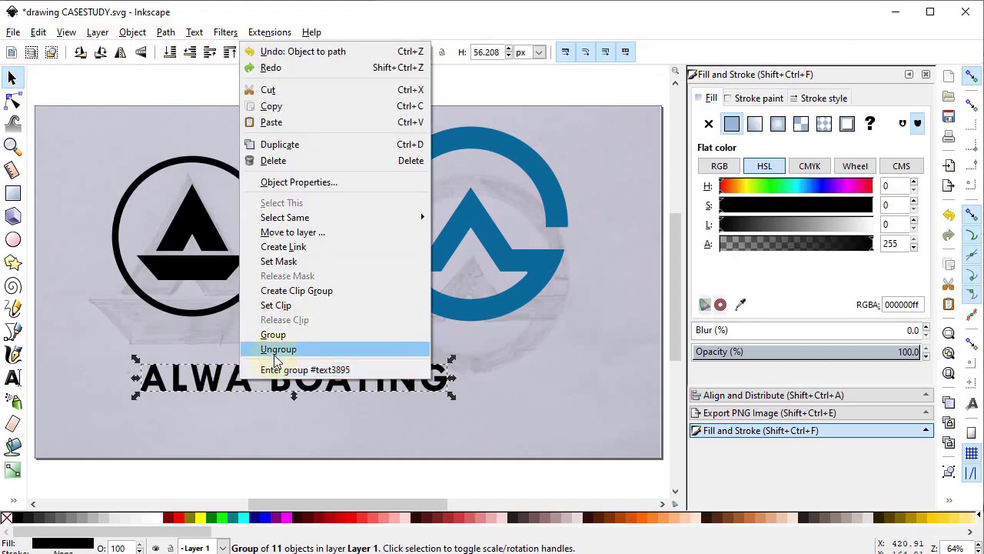
pyautogui.click(260, 345)
pyautogui.click(228, 474)
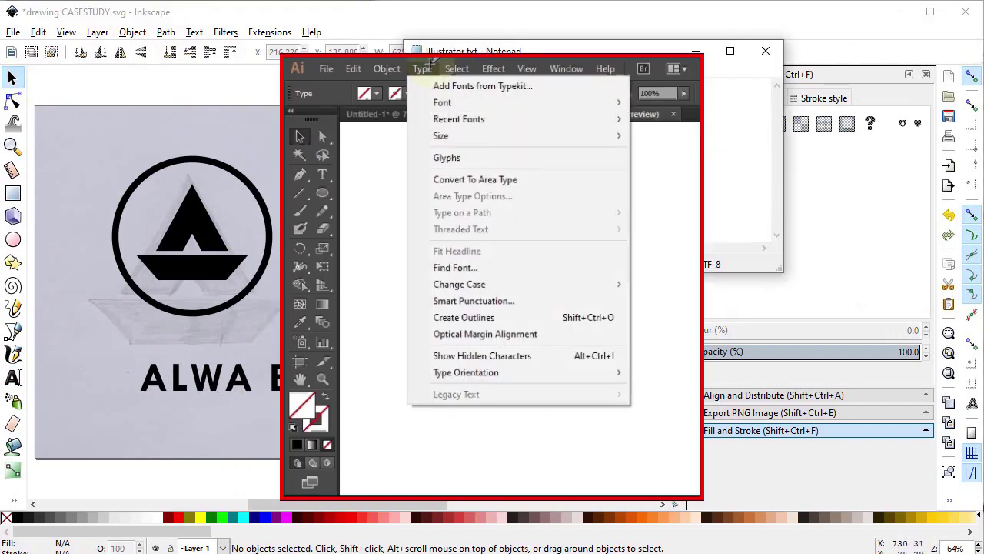
pyautogui.hotkey('ctrl', 'z')
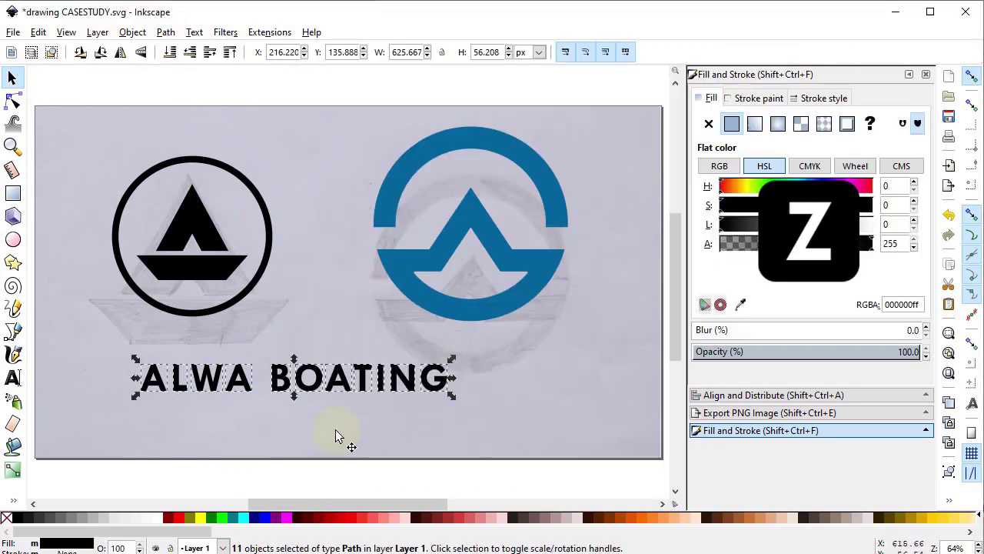
# Draw a triangle over the crossbar and opening of the first A in ALWA and fill it with red.
pyautogui.press('z')
pyautogui.moveTo(140, 356); pyautogui.dragTo(448, 407)
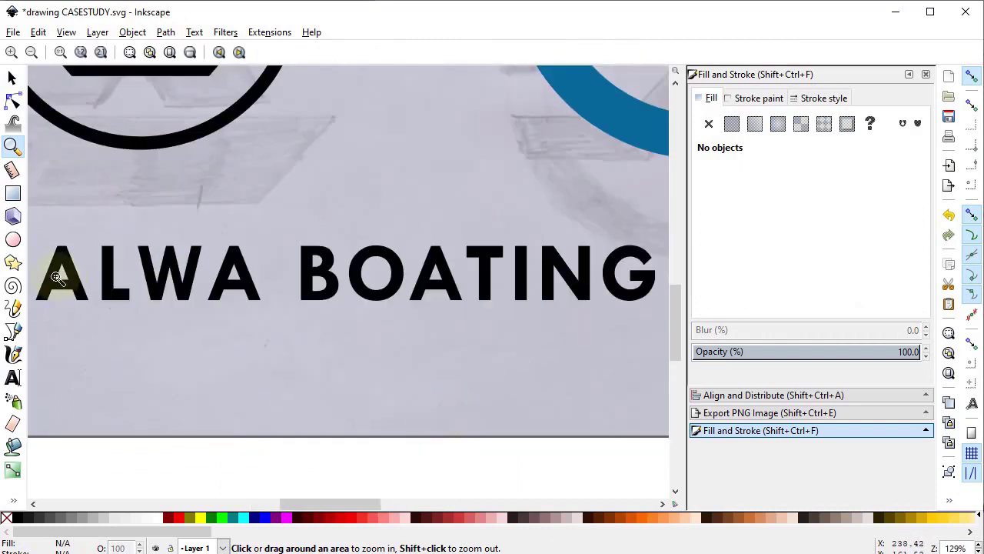
pyautogui.click(14, 331)
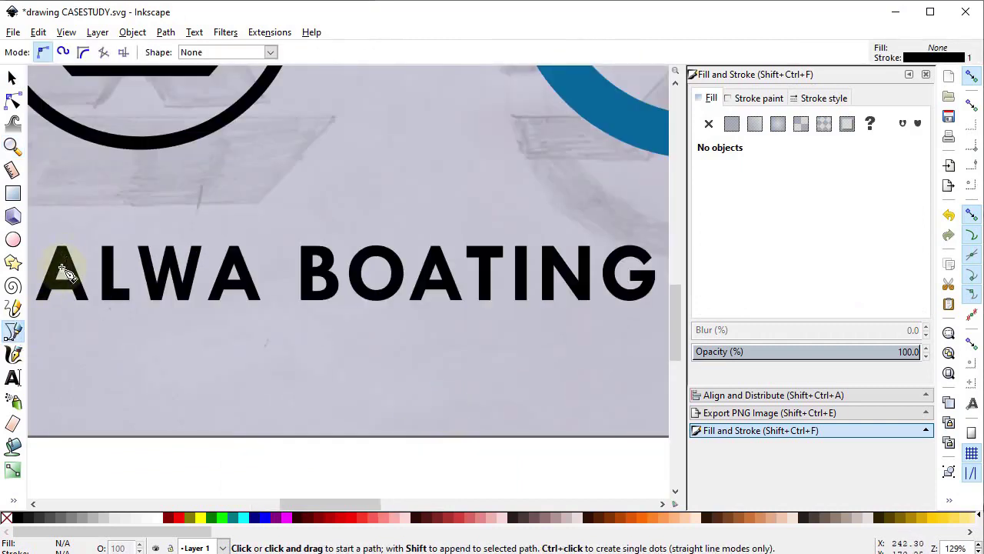
pyautogui.click(60, 266)
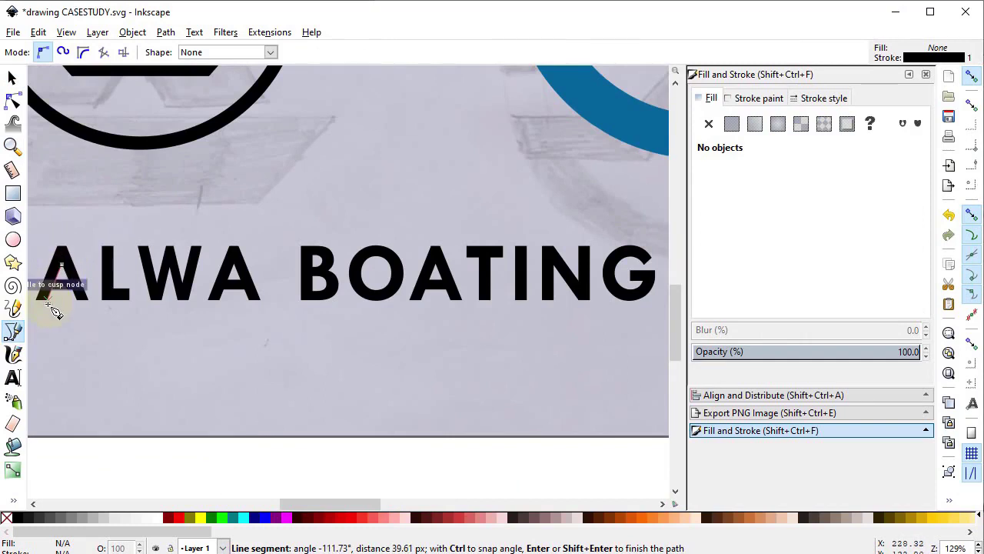
pyautogui.click(76, 299)
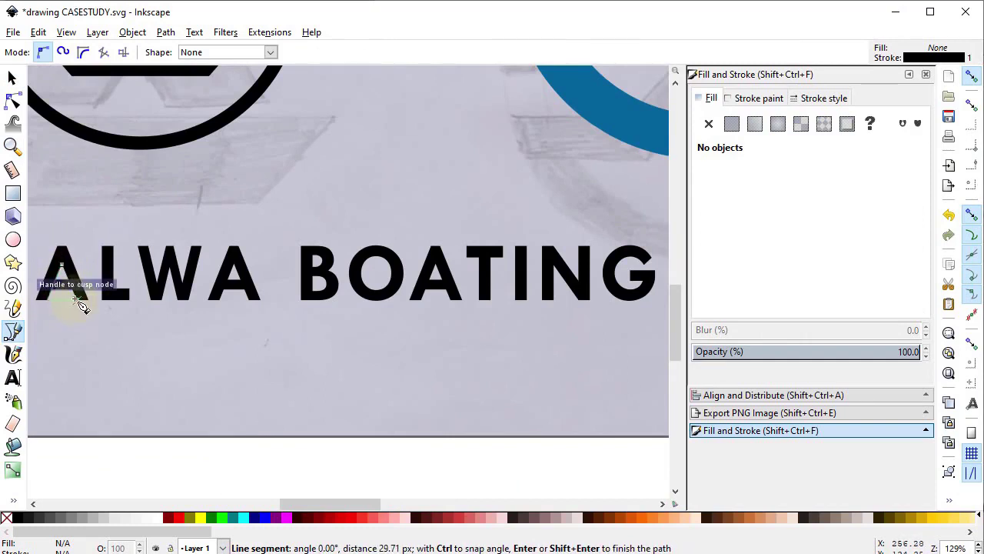
pyautogui.click(62, 267)
pyautogui.click(12, 78)
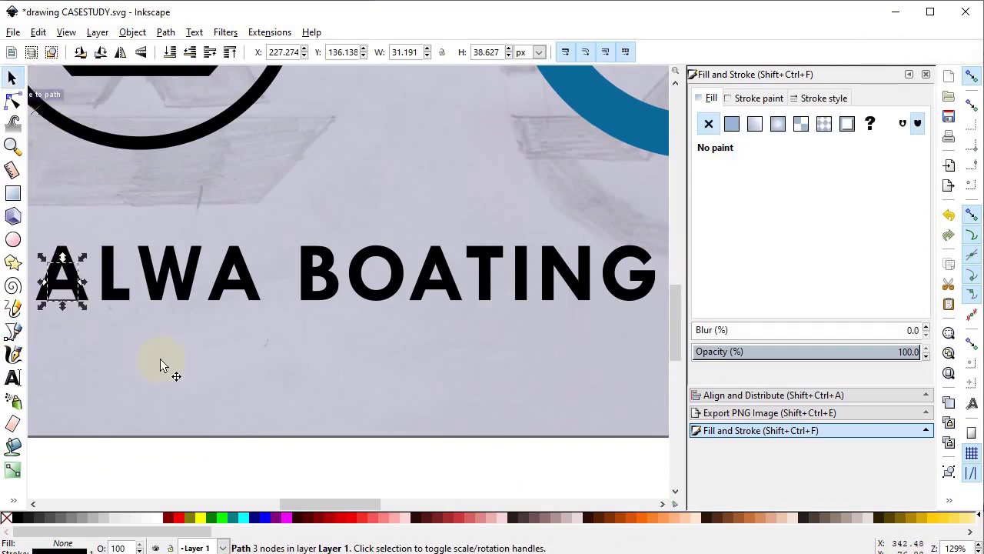
pyautogui.click(178, 517)
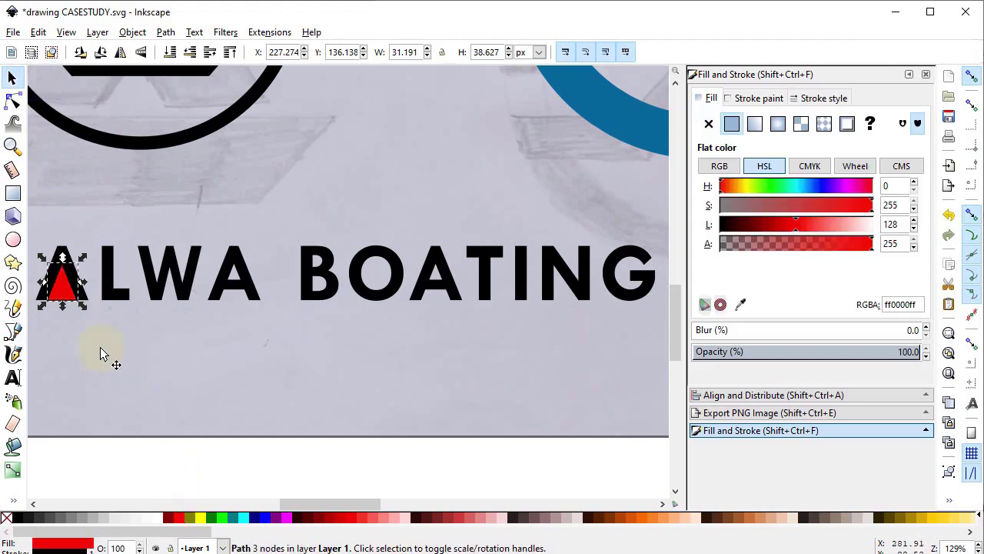
# Subtract the red triangle from the first A of ALWA using the Difference operation.
pyautogui.keyDown('shift'); pyautogui.click(66, 249); pyautogui.keyUp('shift')
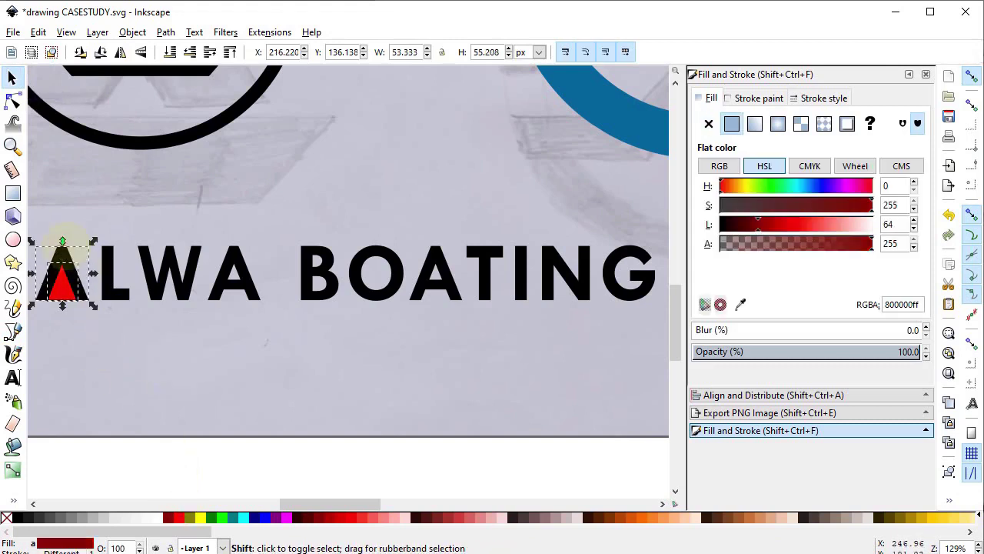
pyautogui.click(166, 32)
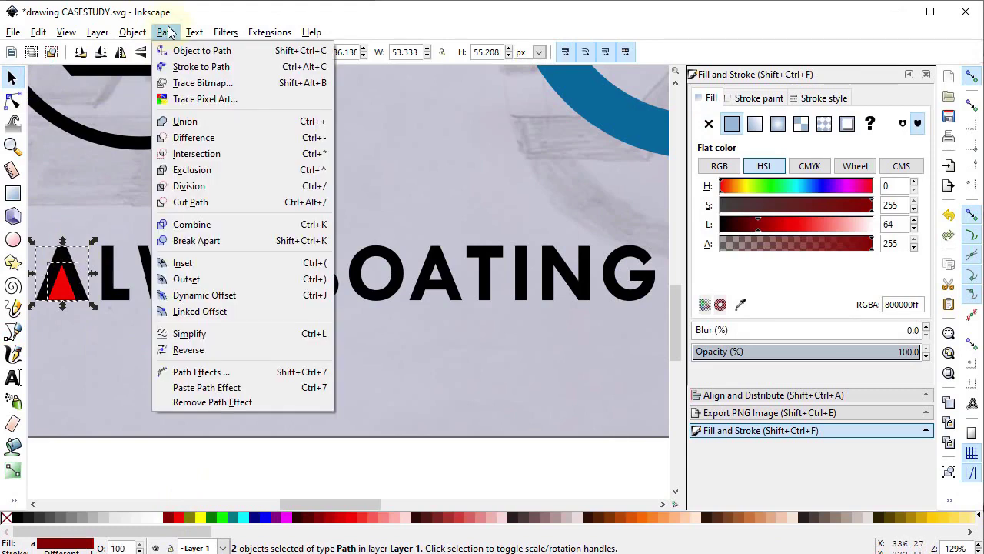
pyautogui.click(194, 139)
pyautogui.click(196, 460)
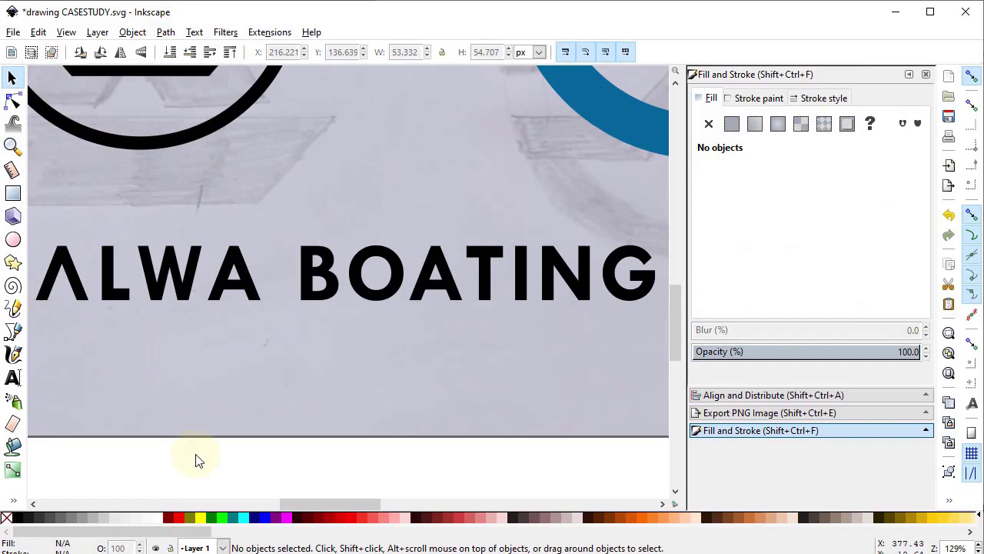
# Switch to Illustrator and look at the Pathfinder options that correspond to the Difference operation.
pyautogui.hotkey('alt', 'Tab')
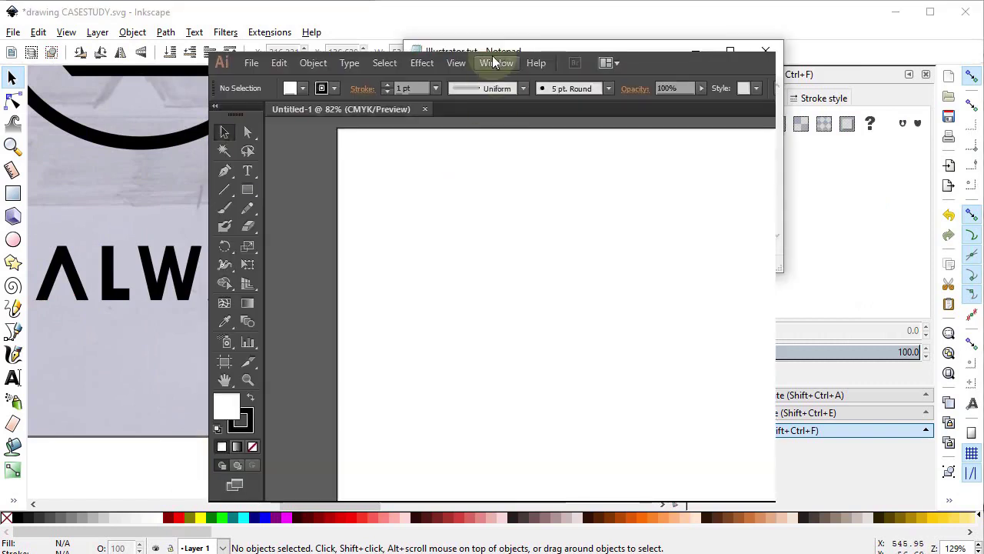
pyautogui.click(493, 57)
pyautogui.click(595, 333)
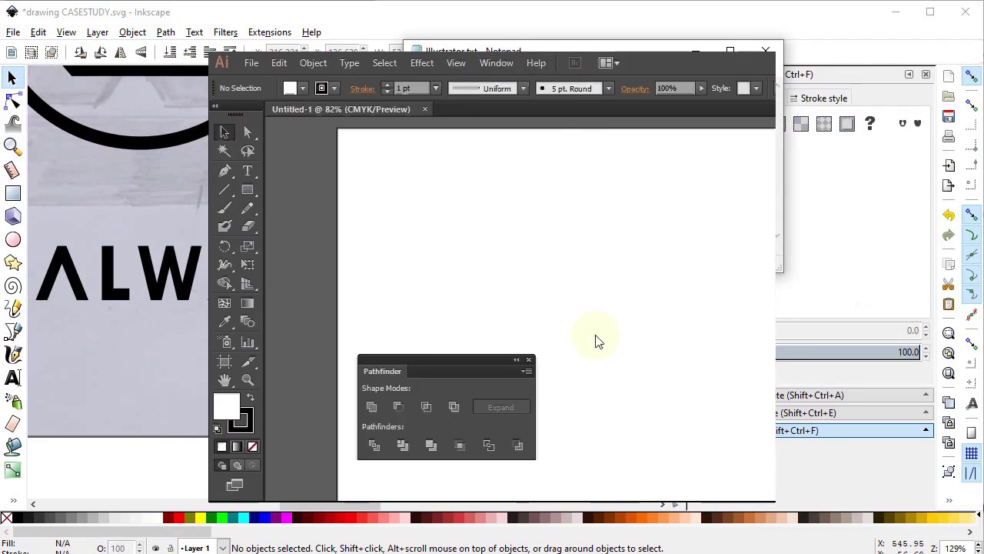
pyautogui.hotkey('alt', 'Tab')
# Return to Inkscape and draw a closed triangle over the crossbar and opening of the second A in ALWA.
pyautogui.click(13, 330)
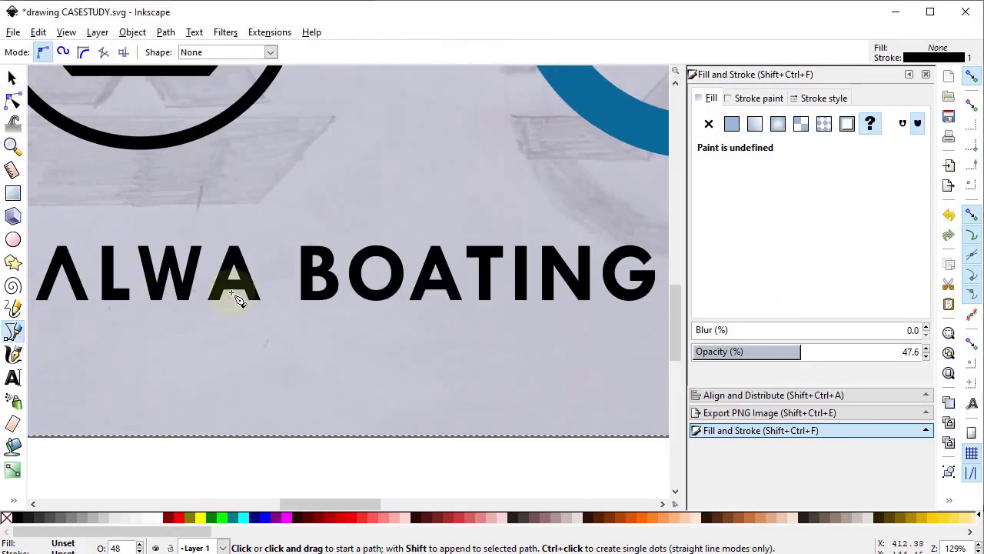
pyautogui.click(235, 266)
pyautogui.click(218, 300)
pyautogui.click(251, 300)
pyautogui.click(235, 266)
pyautogui.press('s')
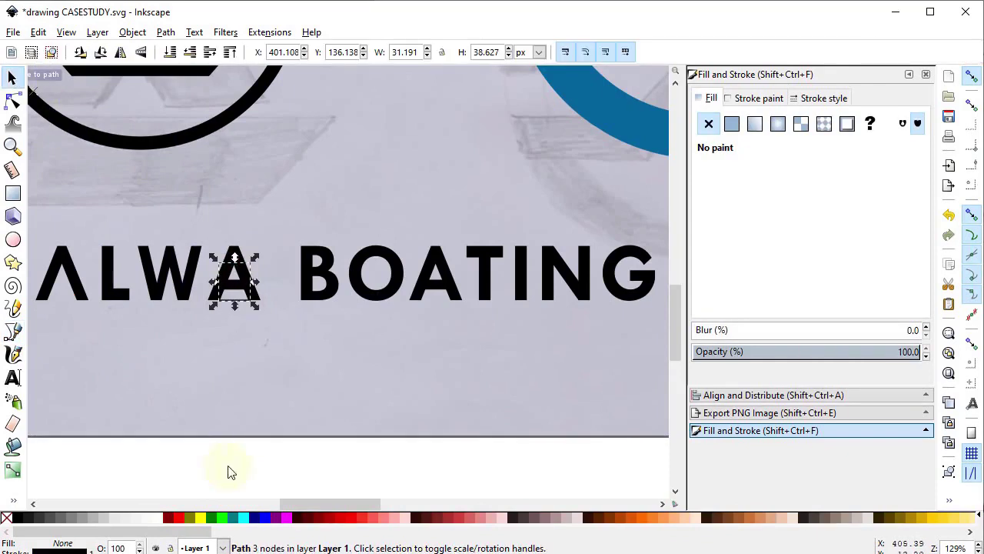
# Fill the triangle on the second A of ALWA with red and subtract it from the letter using Difference.
pyautogui.click(175, 519)
pyautogui.keyDown('shift'); pyautogui.click(237, 249); pyautogui.keyUp('shift')
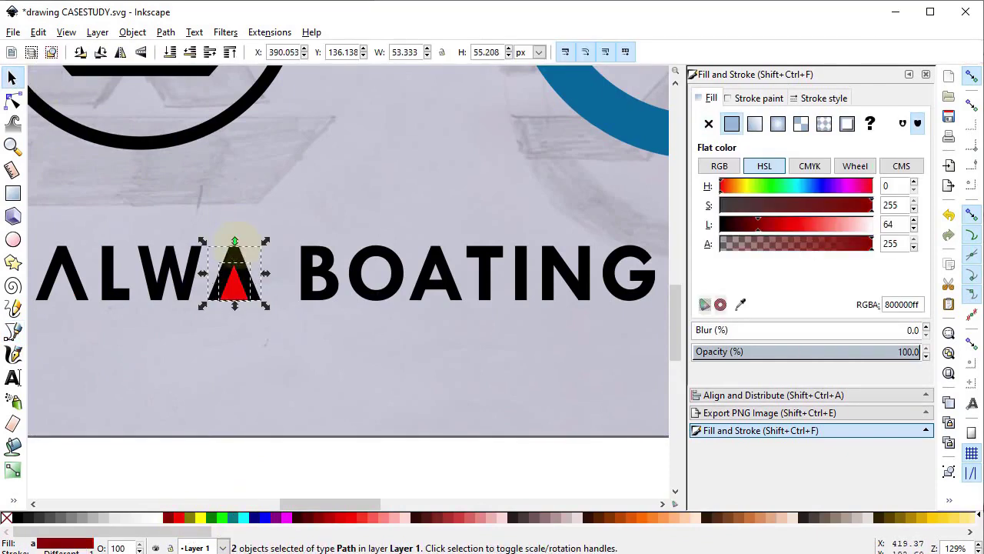
pyautogui.click(163, 32)
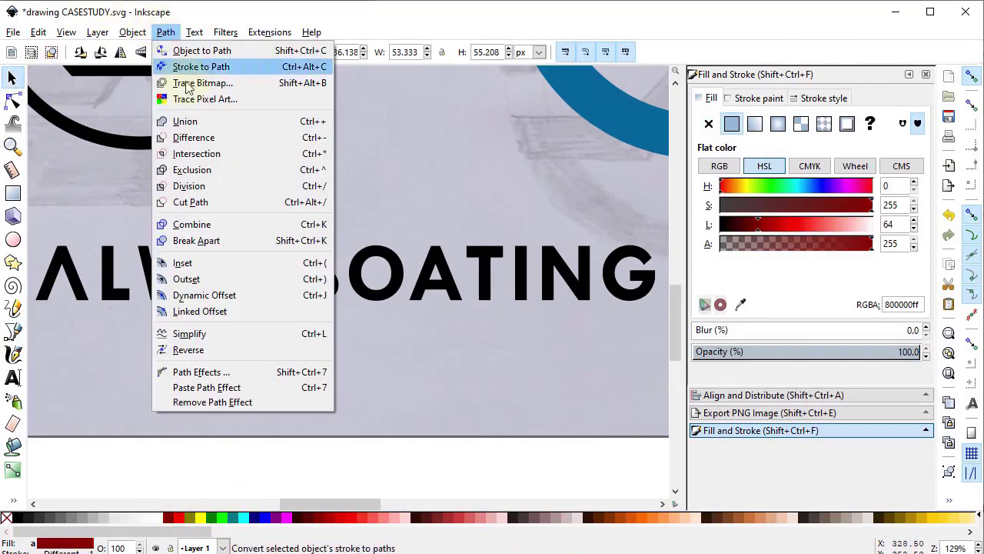
pyautogui.click(194, 134)
# Draw a closed triangle over the crossbar and opening of the A in BOATING and fill it with light red.
pyautogui.click(12, 331)
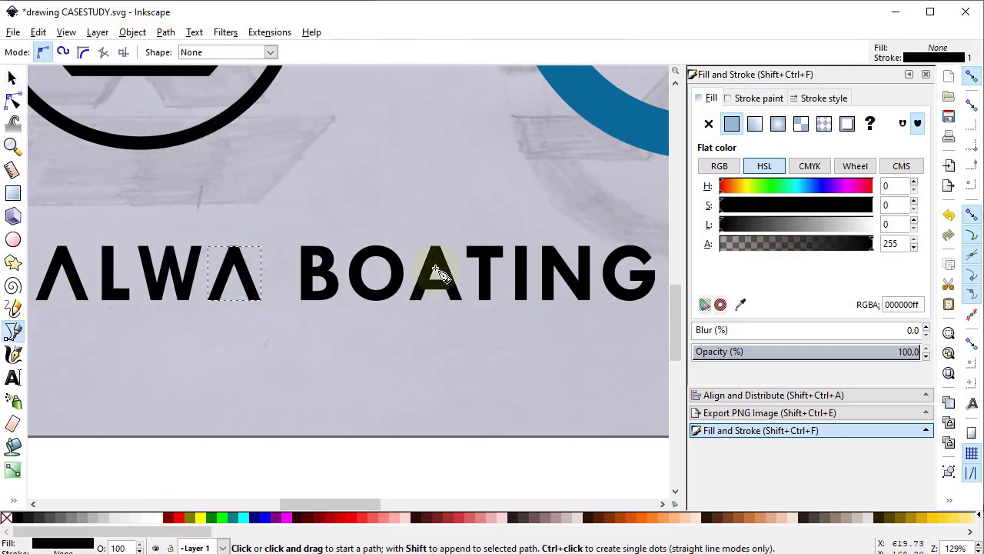
pyautogui.click(436, 264)
pyautogui.click(422, 300)
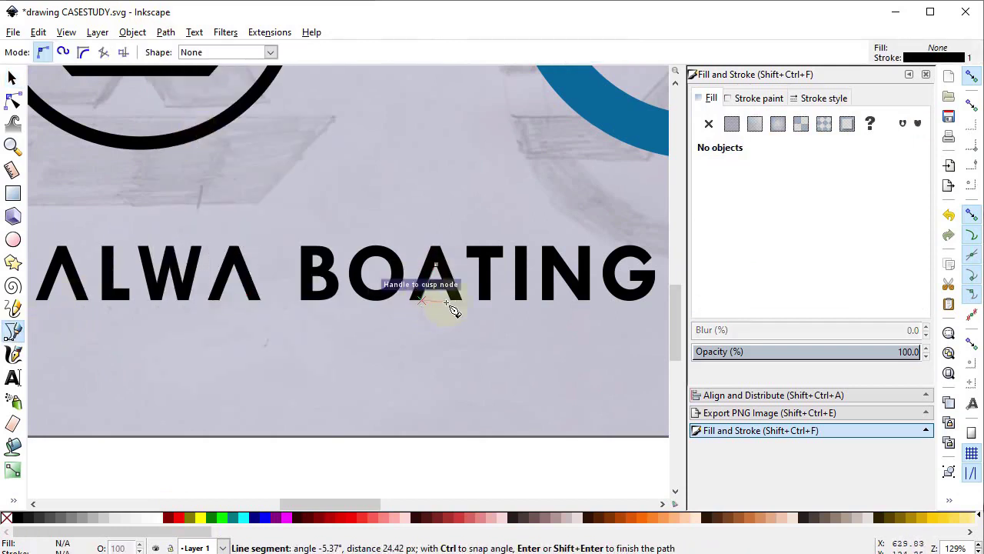
pyautogui.click(452, 301)
pyautogui.click(436, 264)
pyautogui.press('s')
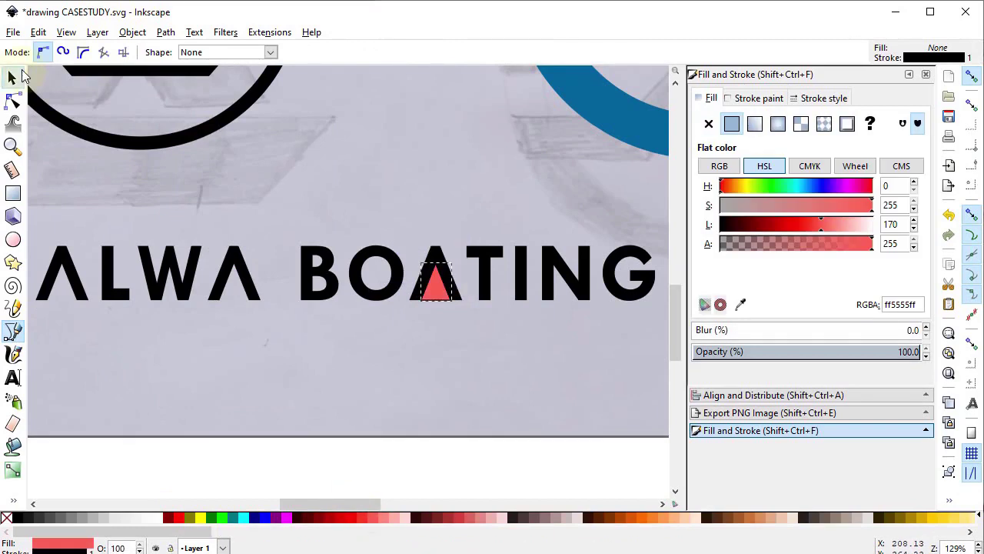
# Subtract the light red triangle from the A in BOATING using the Difference operation.
pyautogui.keyDown('shift'); pyautogui.click(440, 248); pyautogui.keyUp('shift')
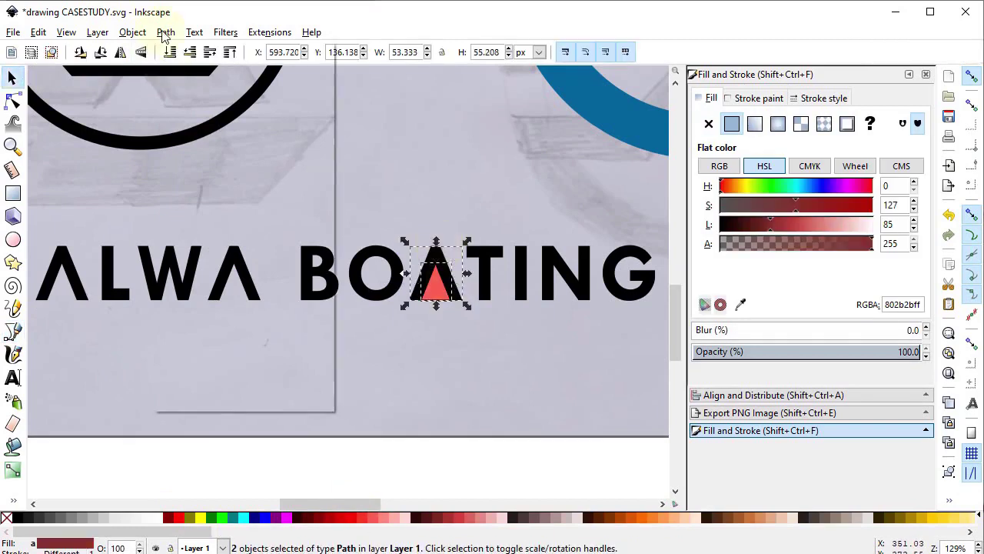
pyautogui.click(165, 32)
pyautogui.click(213, 140)
pyautogui.press('5')
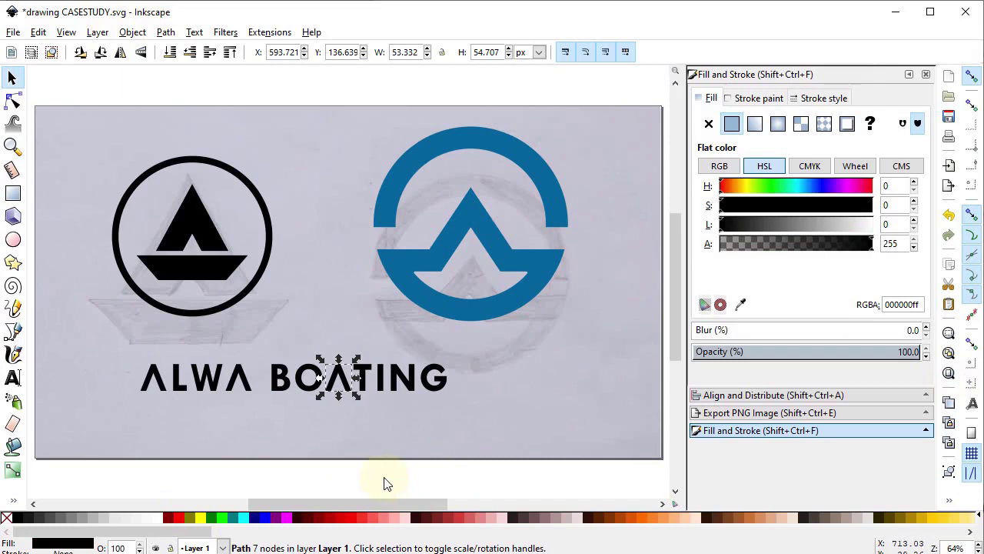
pyautogui.press('Escape')
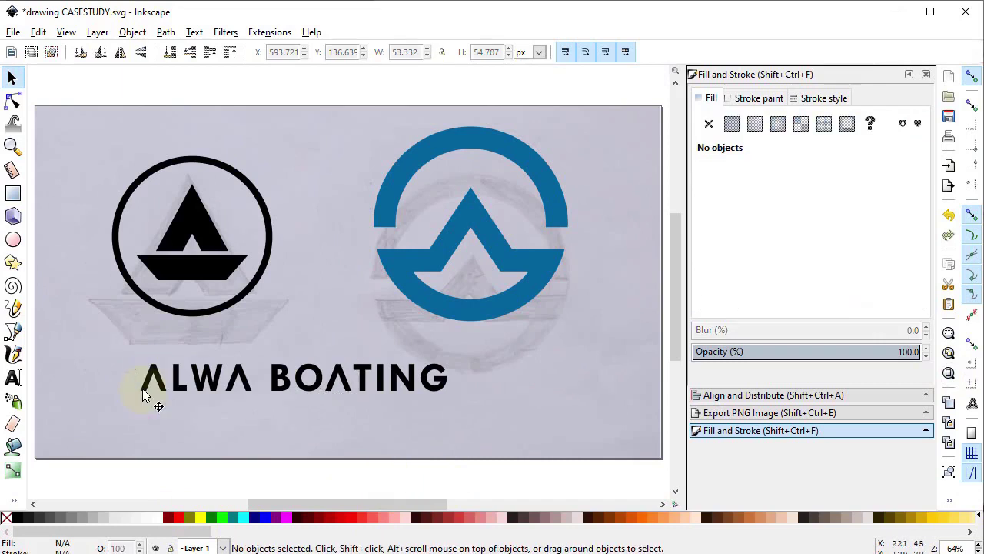
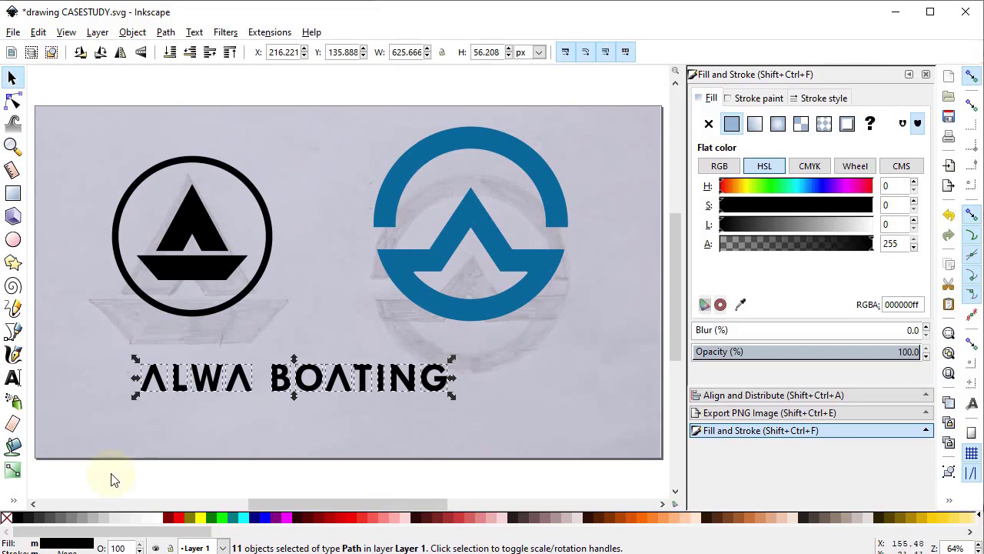
# Combine all the letters of ALWA BOATING into a single path.
pyautogui.moveTo(110, 472); pyautogui.dragTo(465, 360)
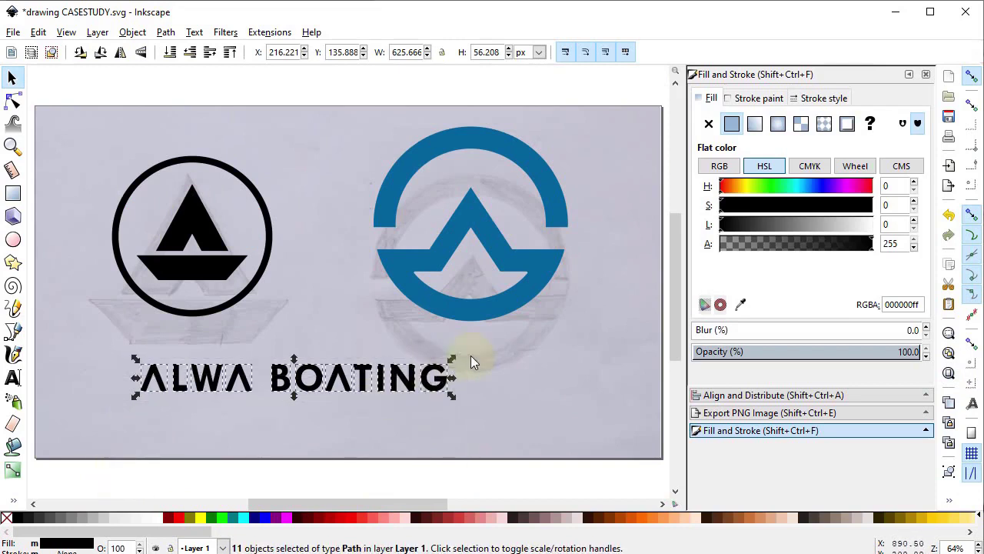
pyautogui.click(165, 33)
pyautogui.click(201, 225)
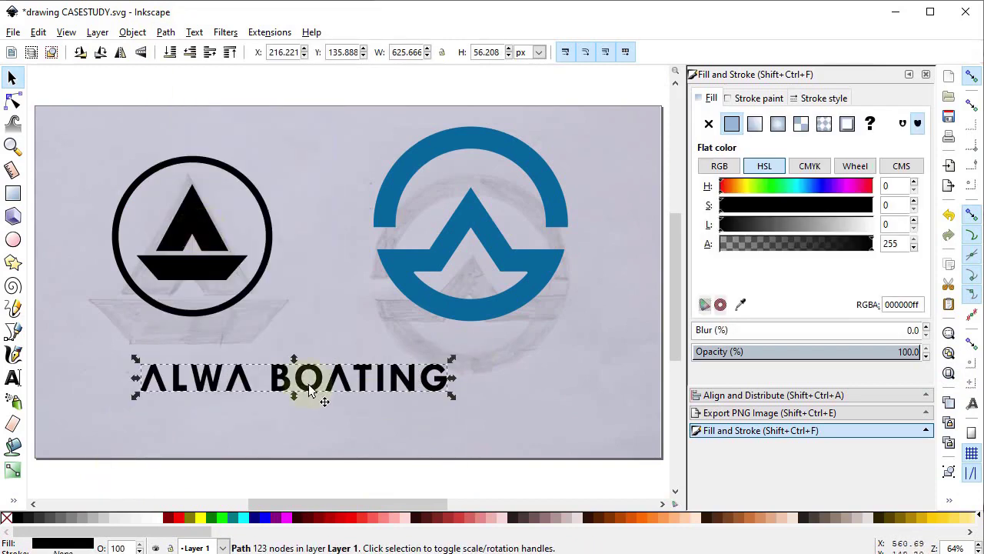
# Move the ALWA BOATING lettering beneath the black boat logo and center the two on a common vertical axis.
pyautogui.moveTo(312, 392); pyautogui.dragTo(222, 367)
pyautogui.click(218, 310)
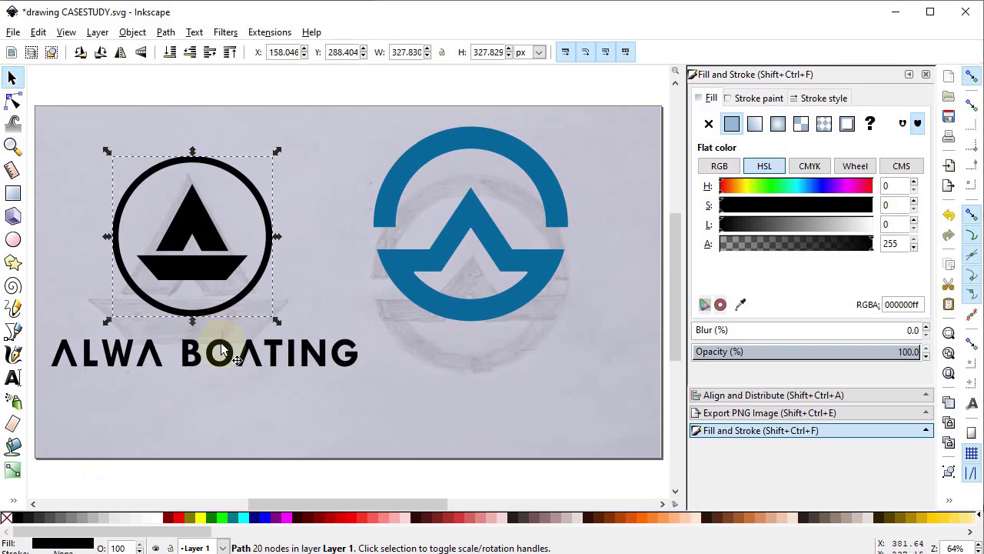
pyautogui.keyDown('shift'); pyautogui.click(221, 350); pyautogui.keyUp('shift')
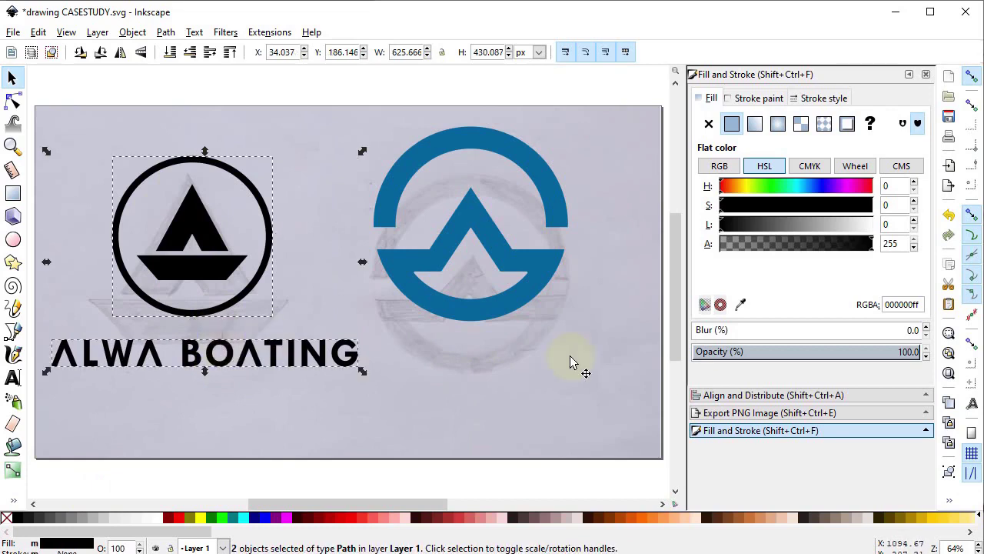
pyautogui.click(711, 395)
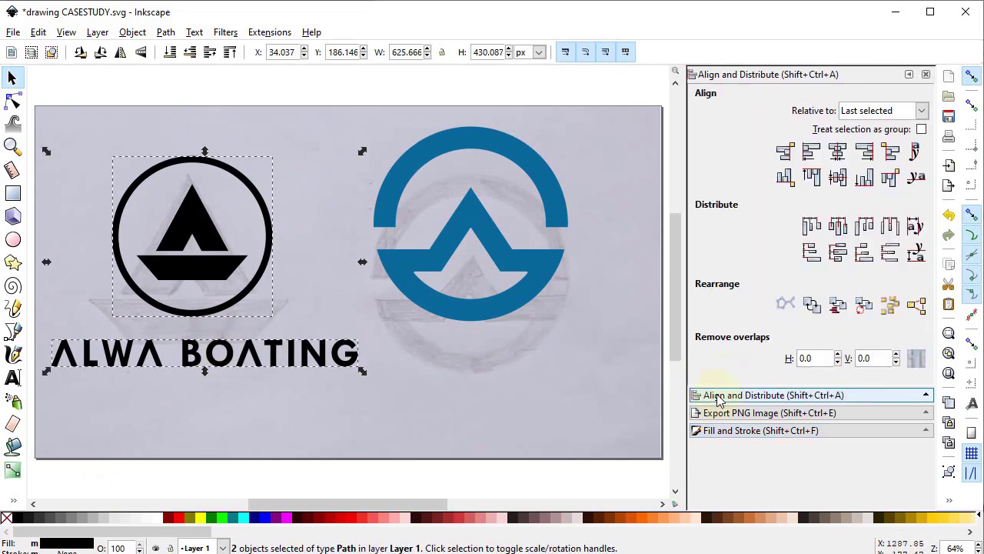
pyautogui.click(838, 154)
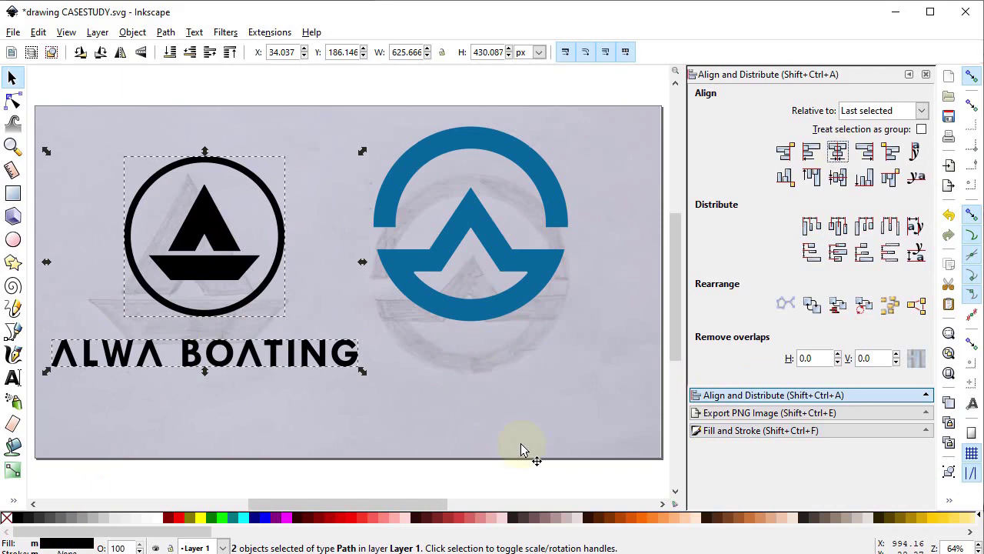
pyautogui.press('Escape')
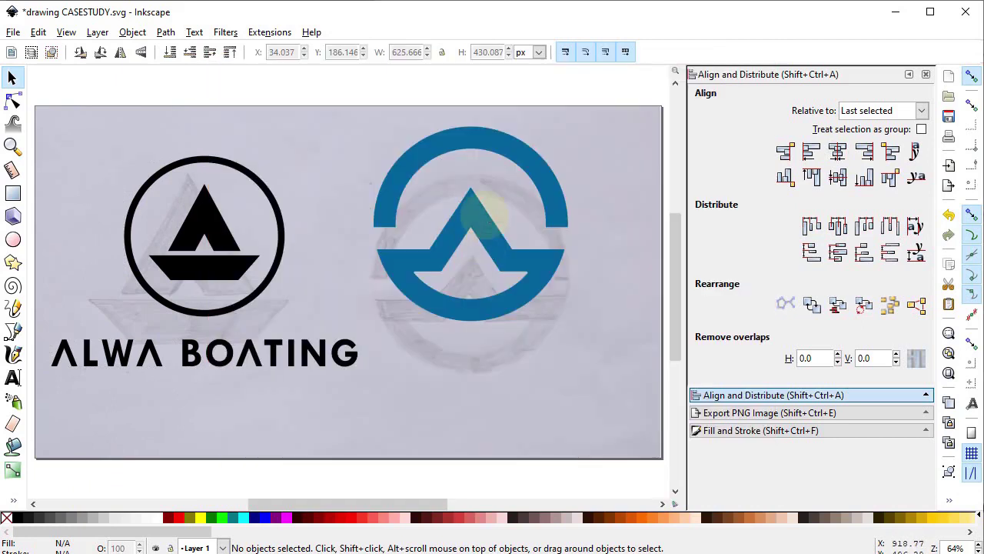
# Scale the blue boat logo down proportionally to about 308 px wide and move it farther right of the black logo.
pyautogui.click(485, 246)
pyautogui.moveTo(485, 246); pyautogui.dragTo(491, 255)
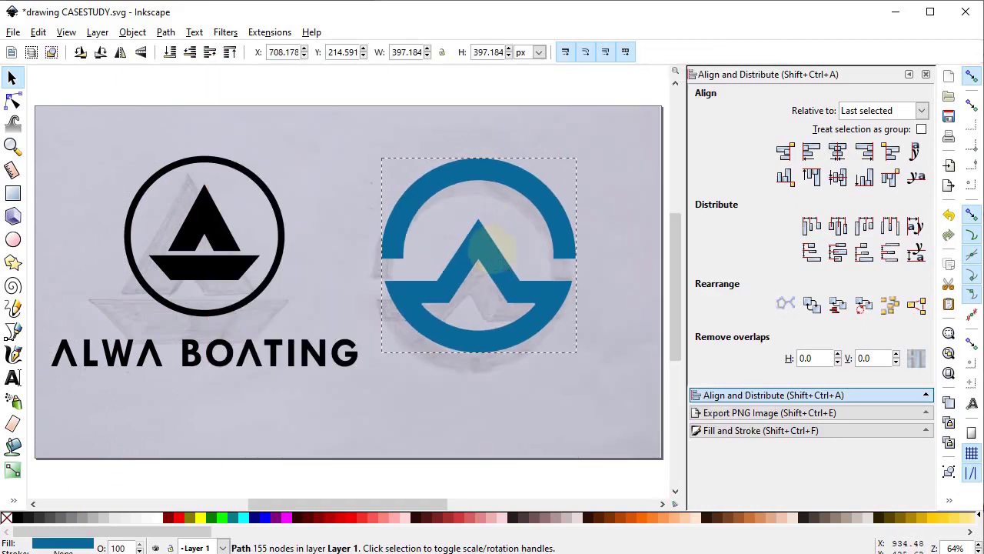
pyautogui.moveTo(480, 357); pyautogui.dragTo(480, 313)
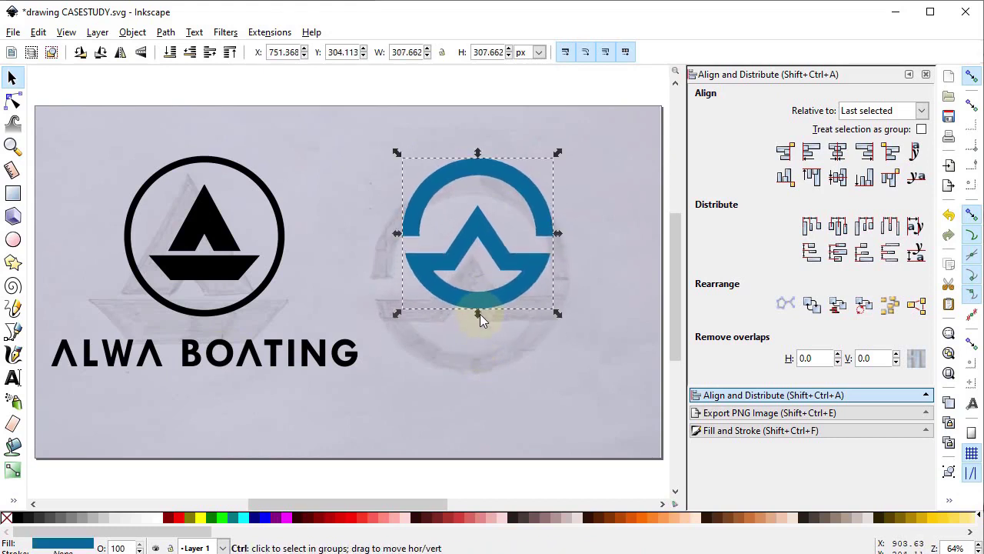
pyautogui.moveTo(495, 241); pyautogui.dragTo(534, 243)
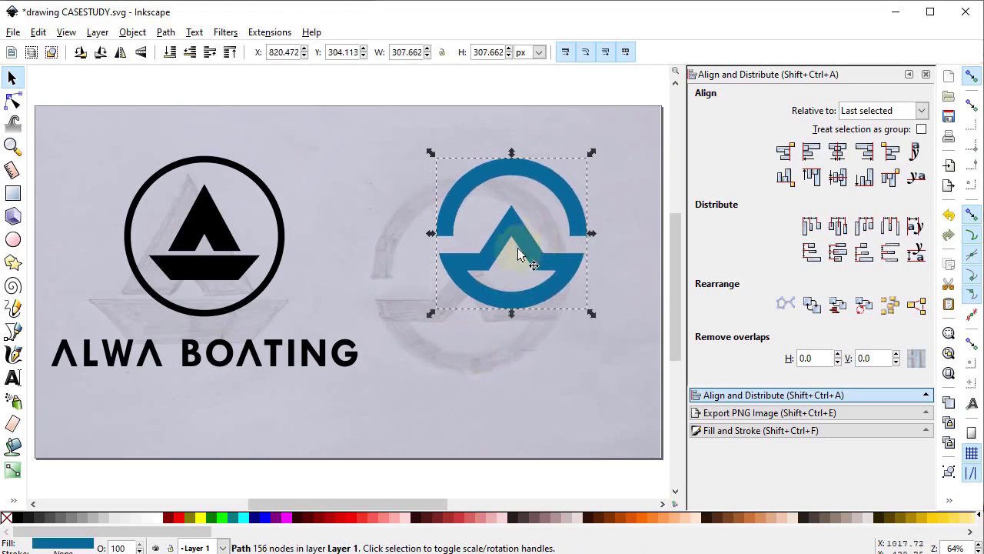
# Duplicate the ALWA BOATING lettering and move the copy horizontally to sit beneath the blue boat logo.
pyautogui.rightClick(252, 355)
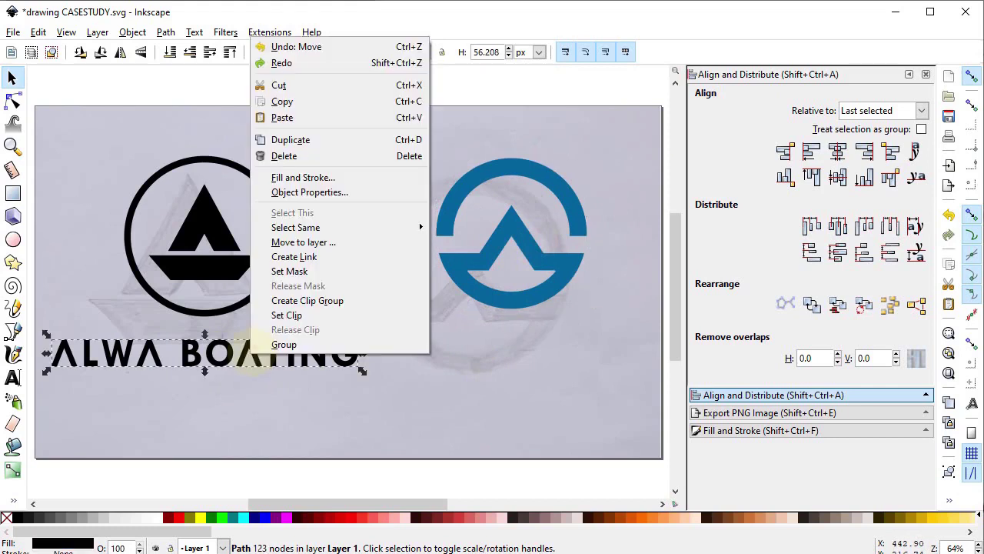
pyautogui.click(318, 134)
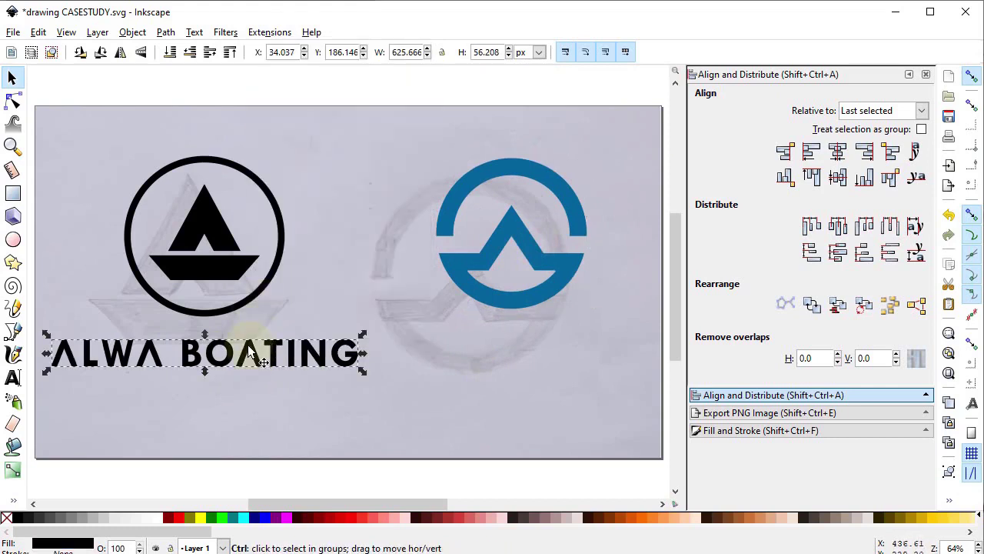
pyautogui.keyDown('ctrl'); pyautogui.moveTo(246, 345); pyautogui.dragTo(573, 362); pyautogui.keyUp('ctrl')
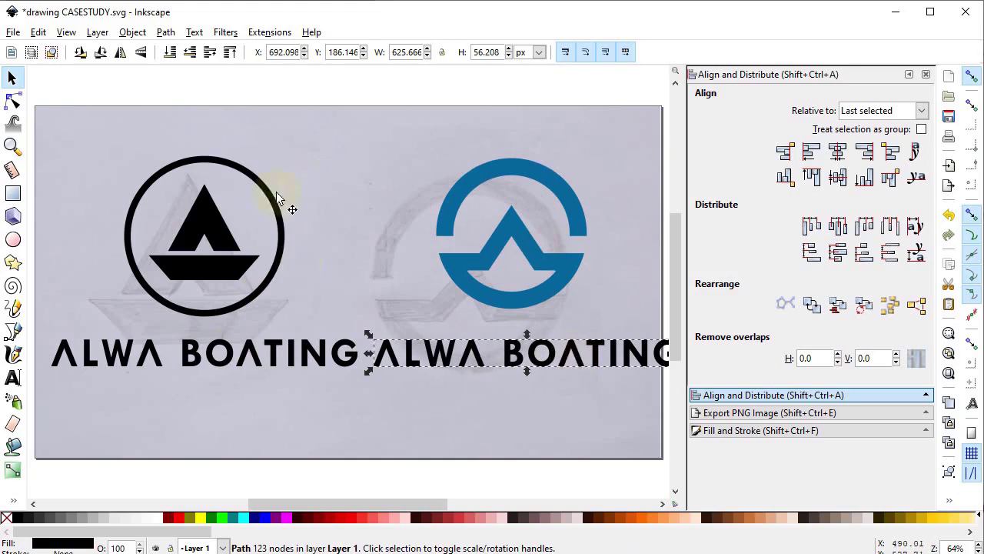
# Delete the scanned sketch image from behind the logos.
pyautogui.click(333, 148)
pyautogui.press('Delete')
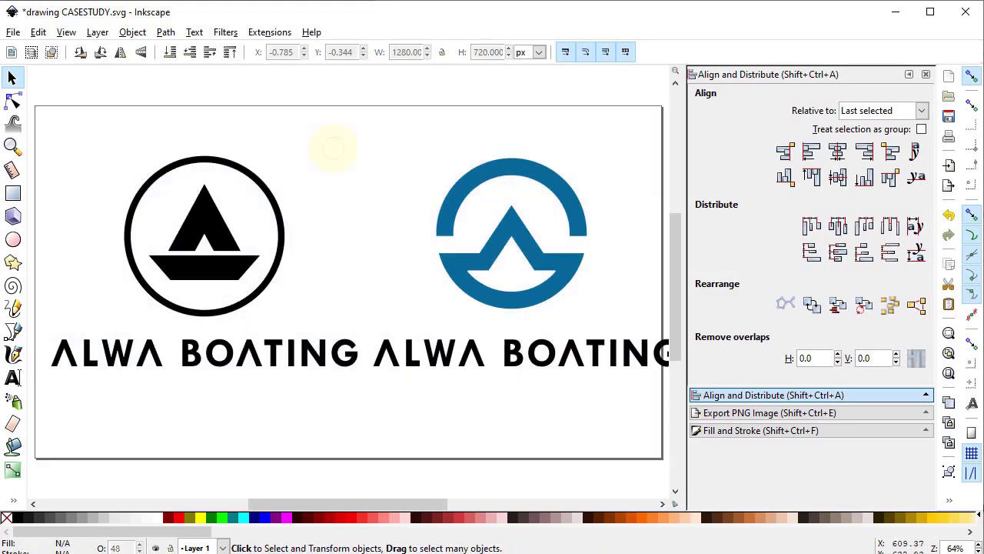
# Scale both logos down with their lettering, the black set to about 395 px wide, and reposition them lower on the page.
pyautogui.moveTo(40, 143); pyautogui.dragTo(244, 306)
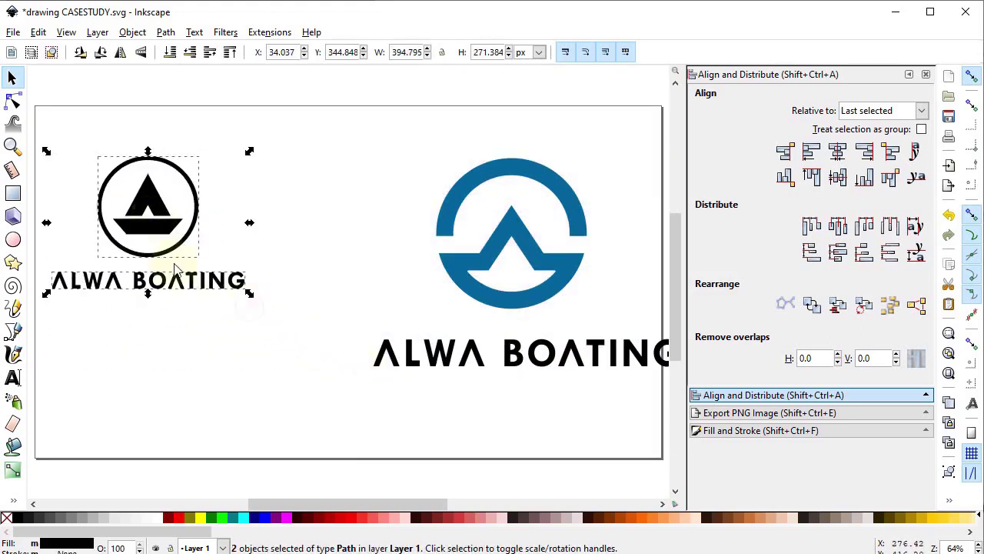
pyautogui.moveTo(326, 128); pyautogui.dragTo(666, 402)
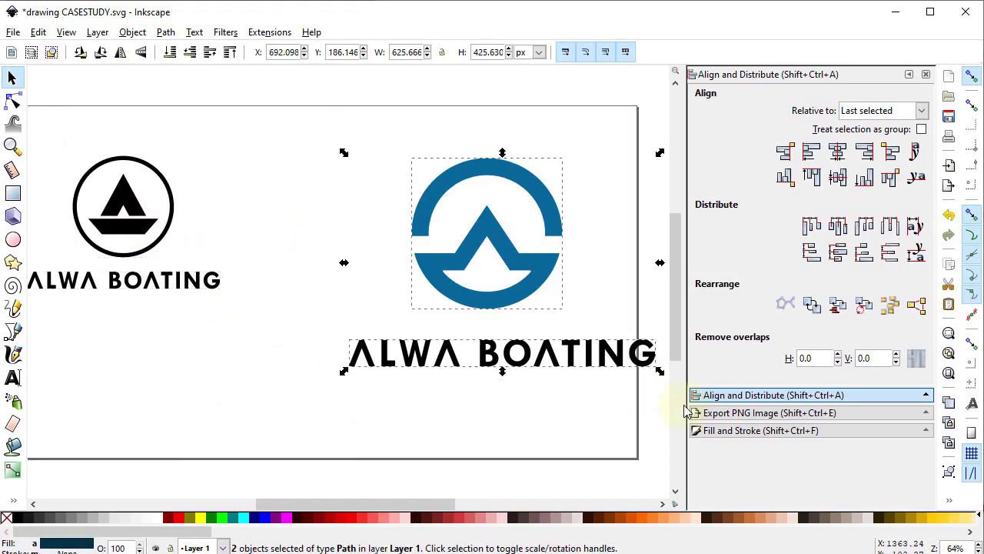
pyautogui.keyDown('ctrl'); pyautogui.moveTo(658, 364); pyautogui.dragTo(548, 347); pyautogui.keyUp('ctrl')
pyautogui.moveTo(241, 139); pyautogui.dragTo(23, 323)
pyautogui.moveTo(139, 236); pyautogui.dragTo(213, 317)
pyautogui.click(216, 408)
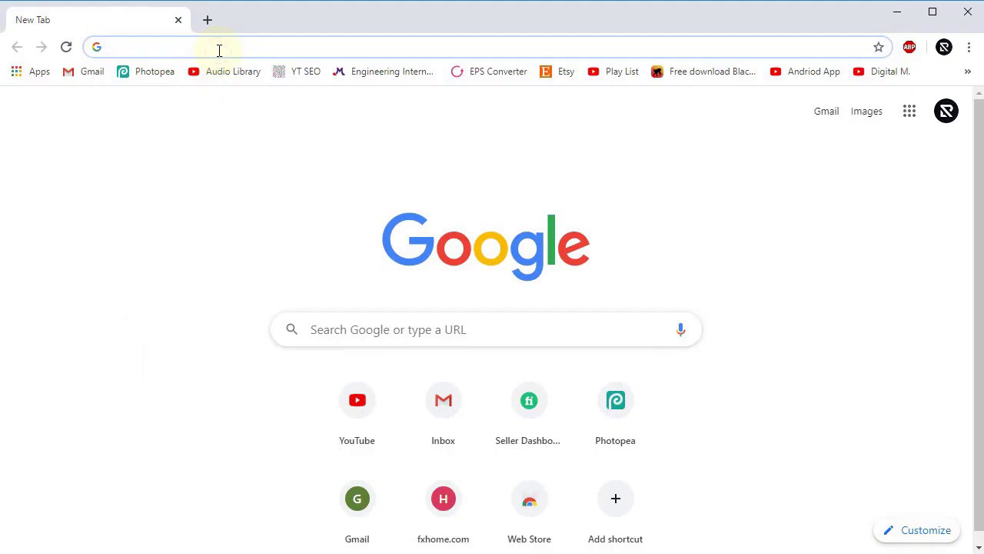
# Switch to the browser, open color.adobe.com and search the Explore section for themes with the term water.
pyautogui.write('color.adobe.com')
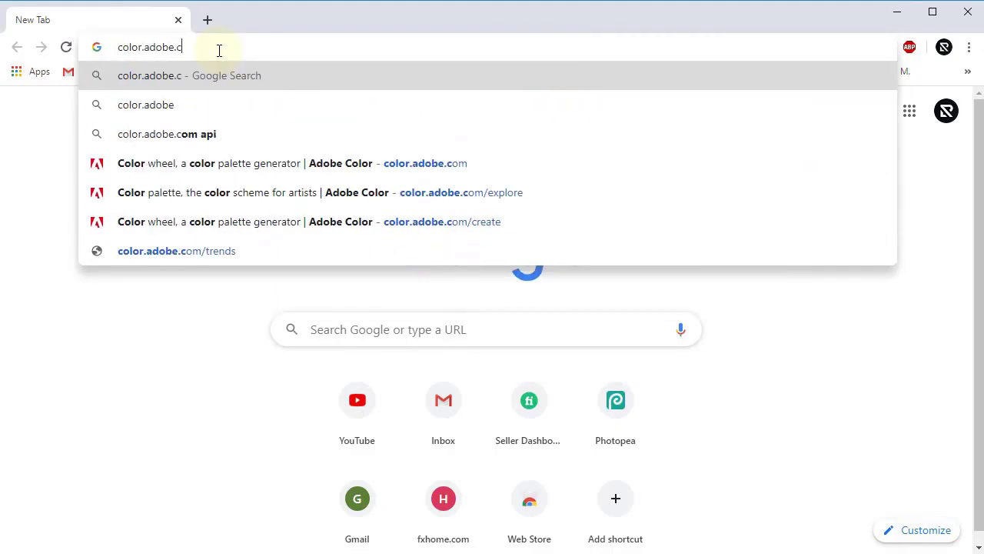
pyautogui.press('Return')
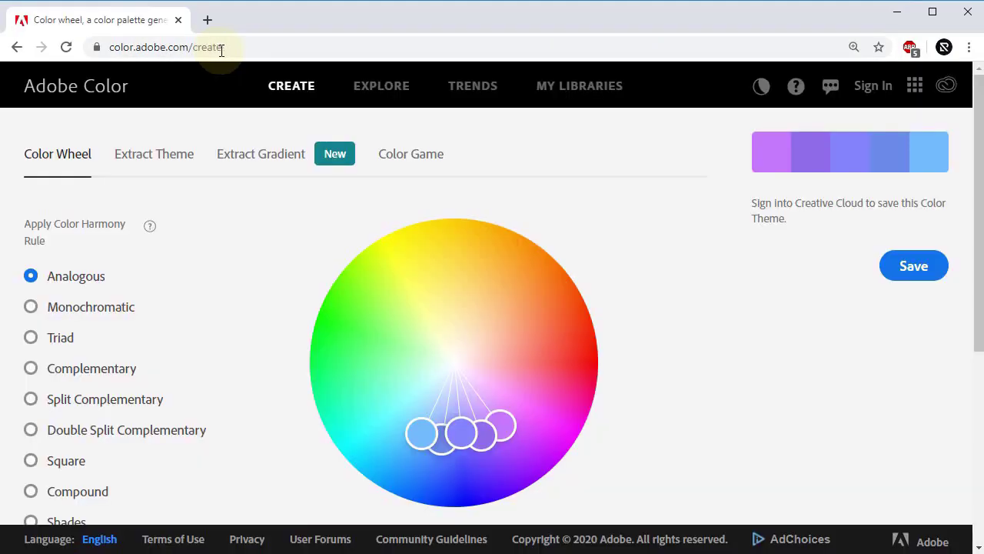
pyautogui.click(382, 88)
pyautogui.click(384, 142)
pyautogui.write('water')
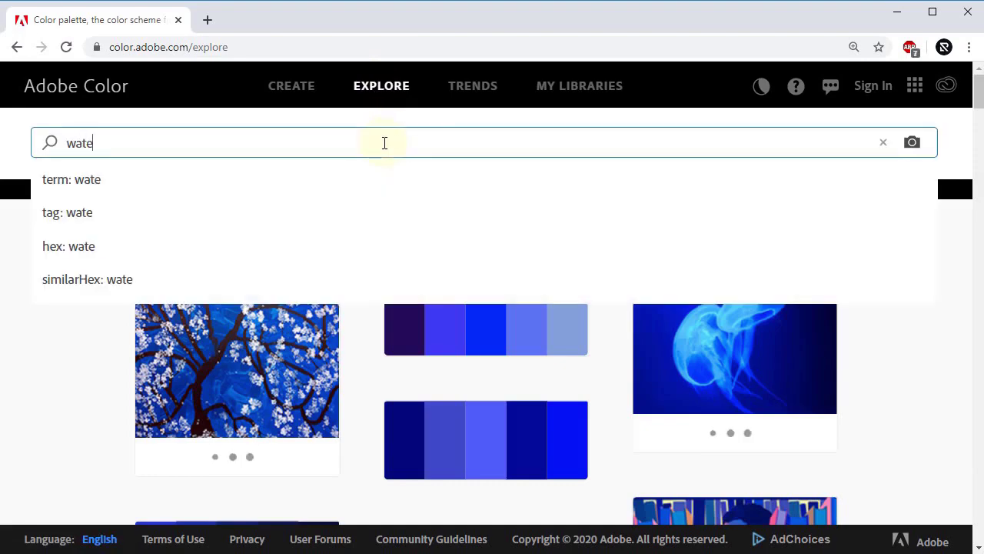
pyautogui.click(213, 174)
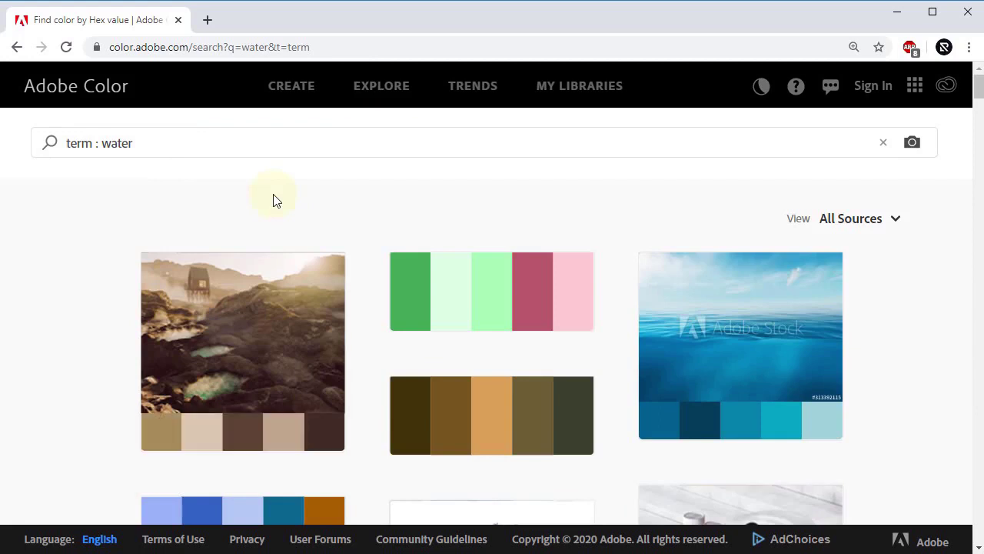
# Open the blue ocean water color theme and copy its #0388A6 hex code.
pyautogui.click(692, 422)
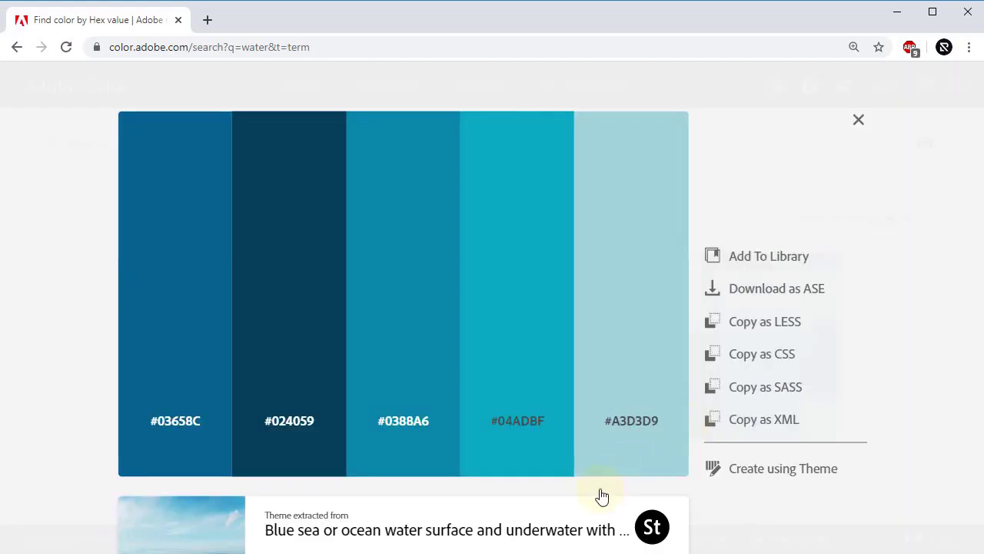
pyautogui.click(408, 425)
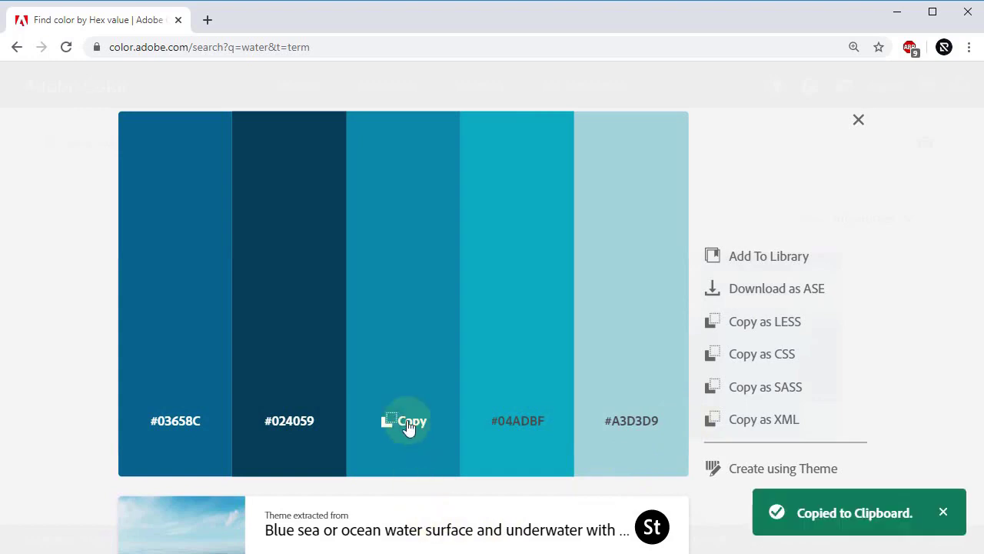
# Switch to Inkscape and fill the left boat emblem with the #2a7fff blue sampled from the color bar.
pyautogui.click(872, 550)
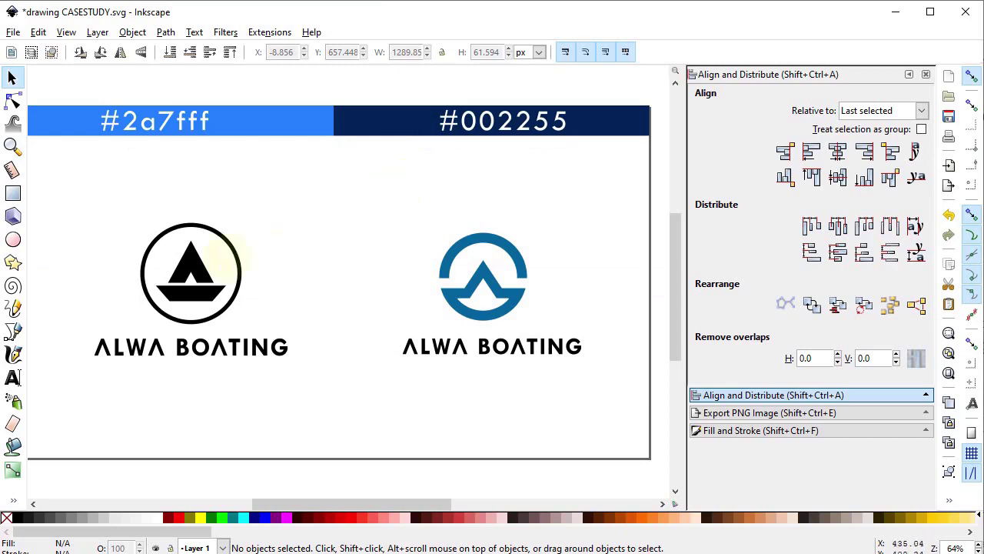
pyautogui.click(173, 296)
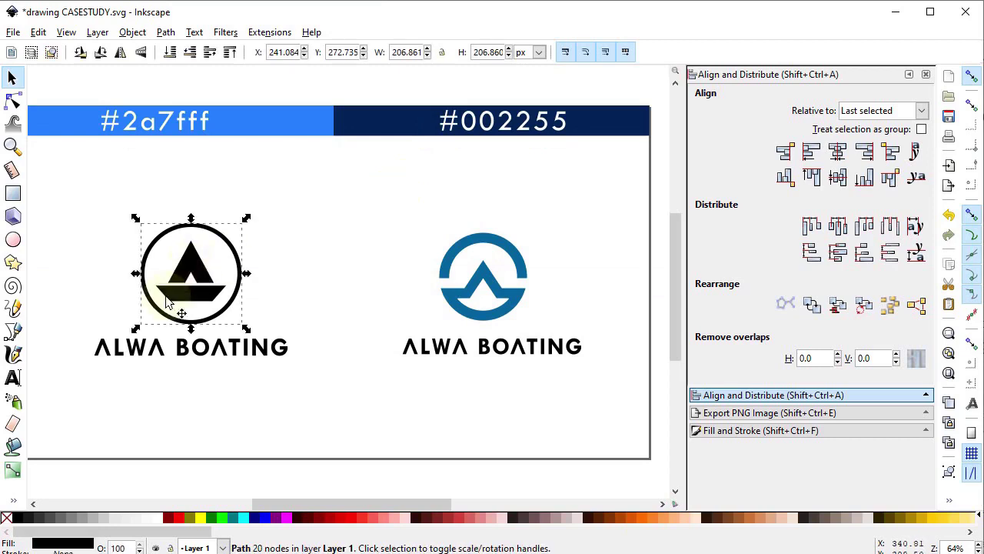
pyautogui.click(13, 500)
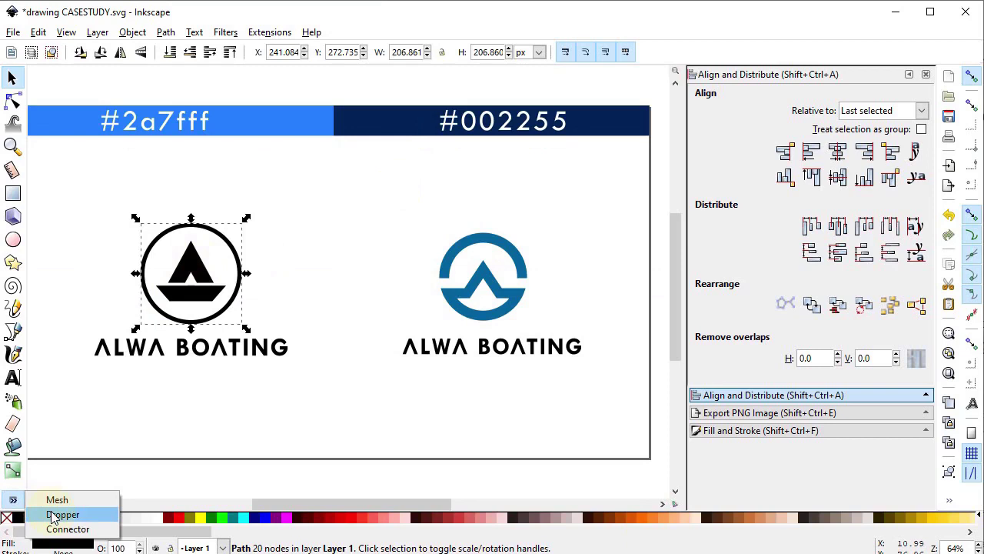
pyautogui.click(51, 514)
pyautogui.click(242, 127)
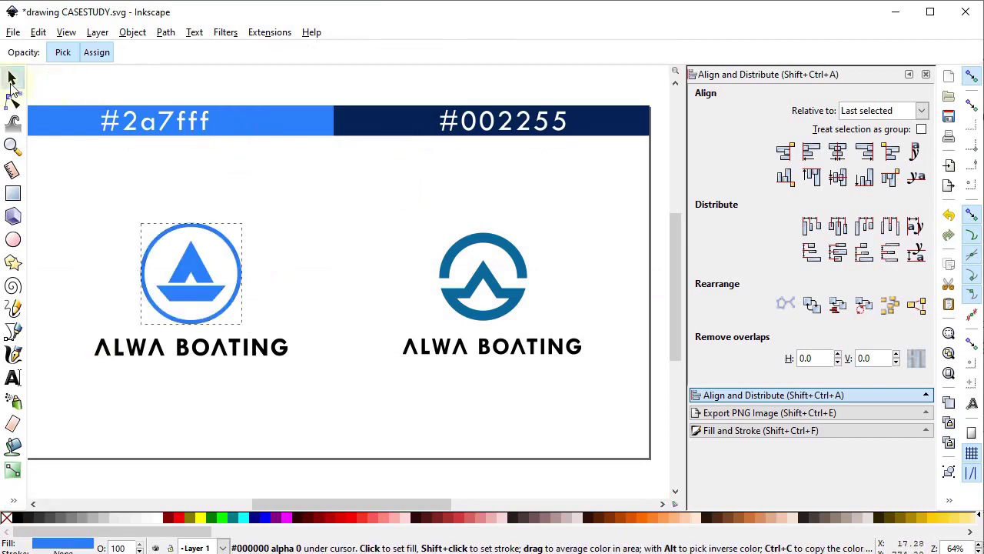
pyautogui.click(12, 76)
# Recolor the ALWA BOATING lettering under the left emblem with the #002255 navy sampled from the color bar.
pyautogui.click(187, 353)
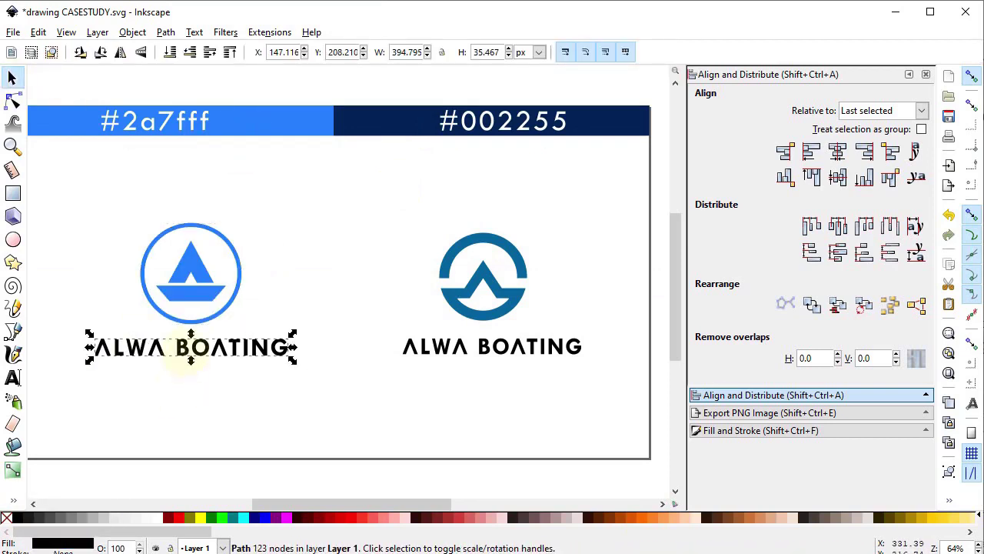
pyautogui.click(13, 499)
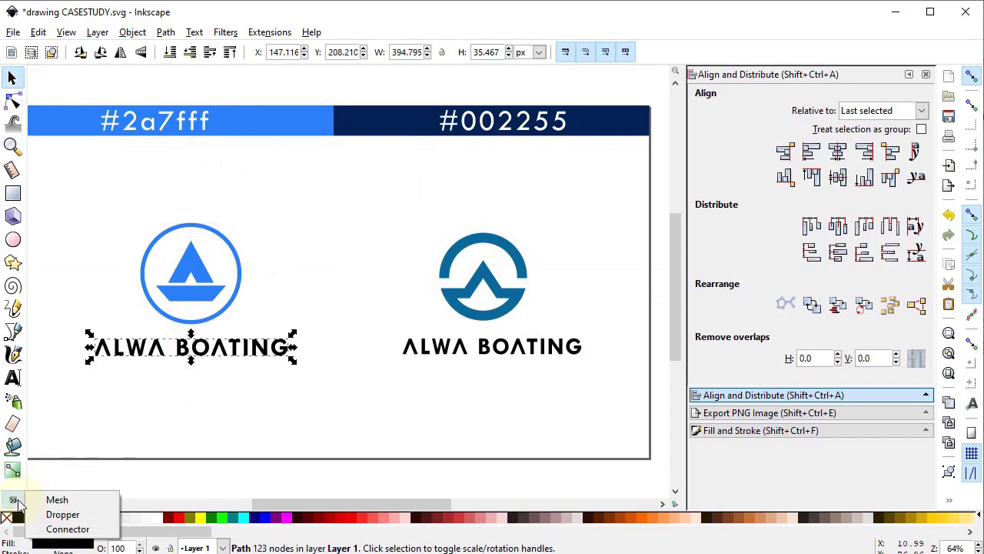
pyautogui.click(61, 515)
pyautogui.click(375, 120)
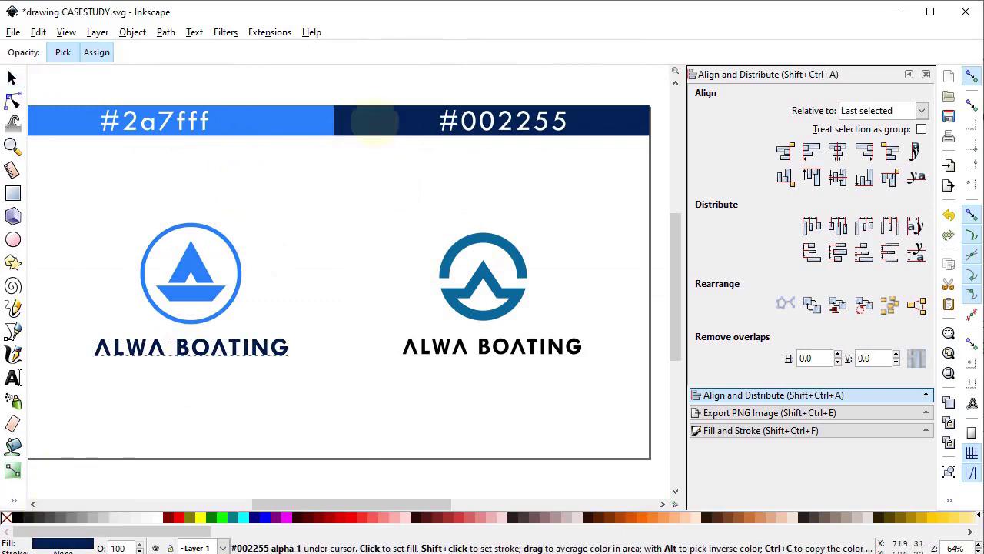
pyautogui.click(12, 77)
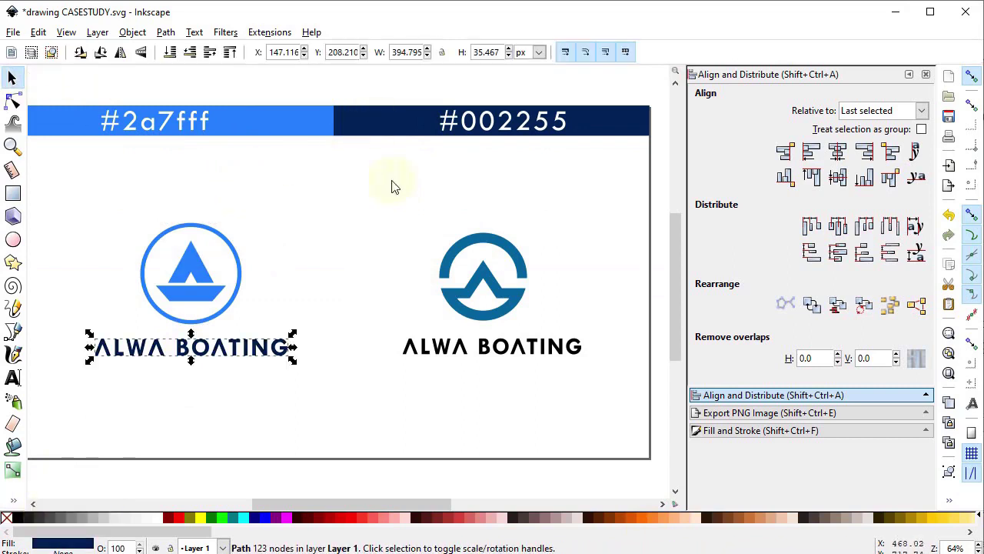
# Fill the right emblem with the #2a7fff blue sampled from the color bar.
pyautogui.click(486, 270)
pyautogui.press('d')
pyautogui.click(292, 121)
pyautogui.press('s')
# Recolor the ALWA BOATING lettering under the right emblem with the sampled #002255 navy and clear the selection.
pyautogui.click(438, 354)
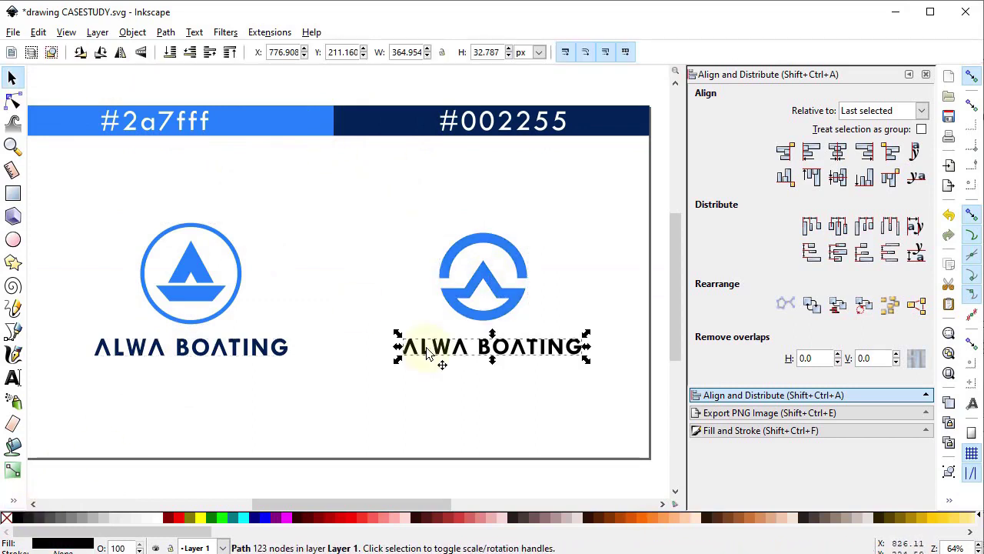
pyautogui.click(11, 501)
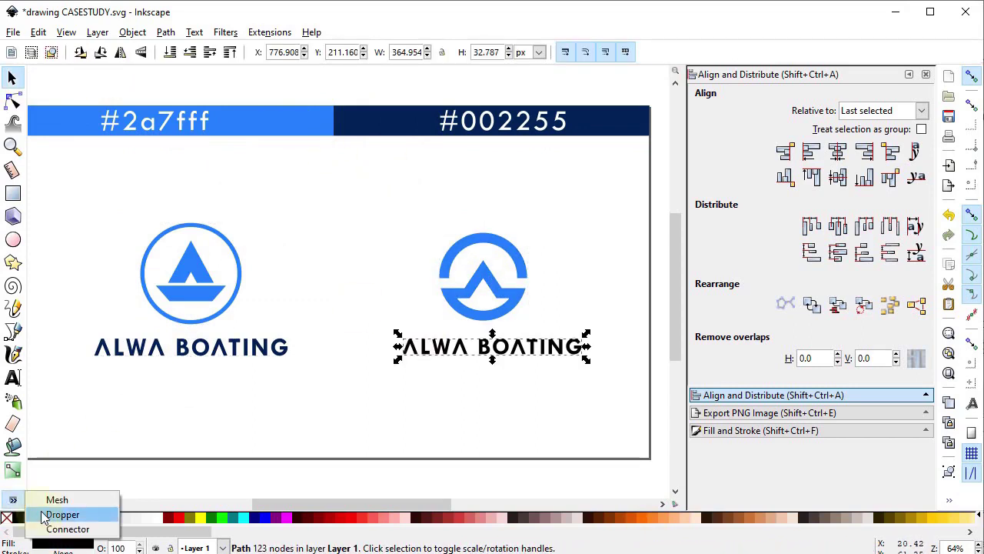
pyautogui.click(44, 515)
pyautogui.click(365, 115)
pyautogui.press('Escape')
pyautogui.press('s')
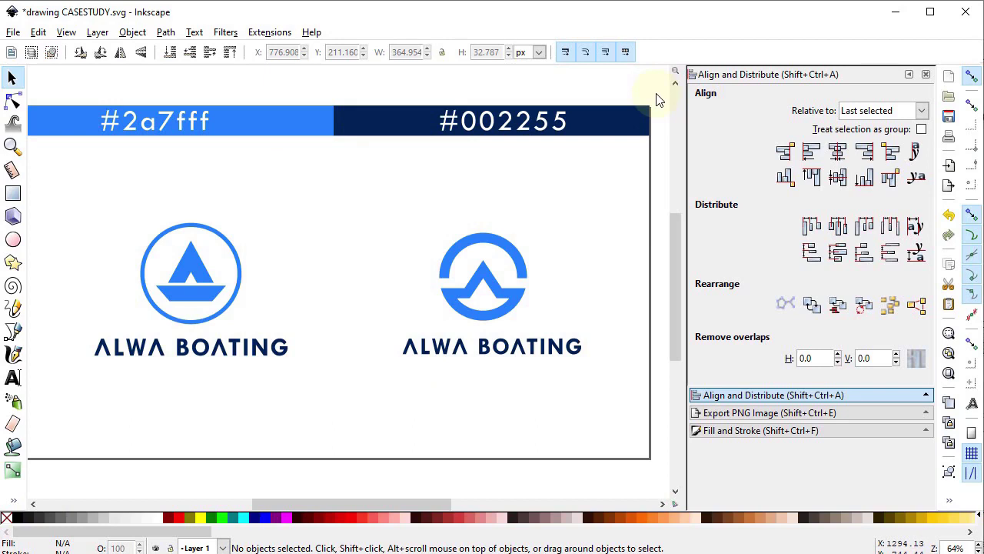
# Set the page height to 2000 px in the document properties and fit the whole page in view.
pyautogui.click(13, 32)
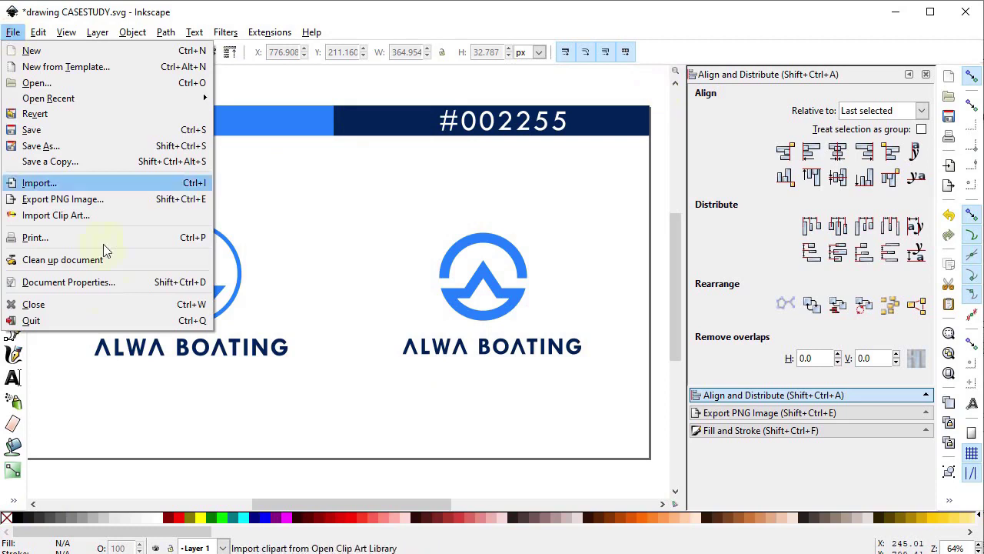
pyautogui.click(102, 286)
pyautogui.moveTo(832, 85); pyautogui.dragTo(673, 276)
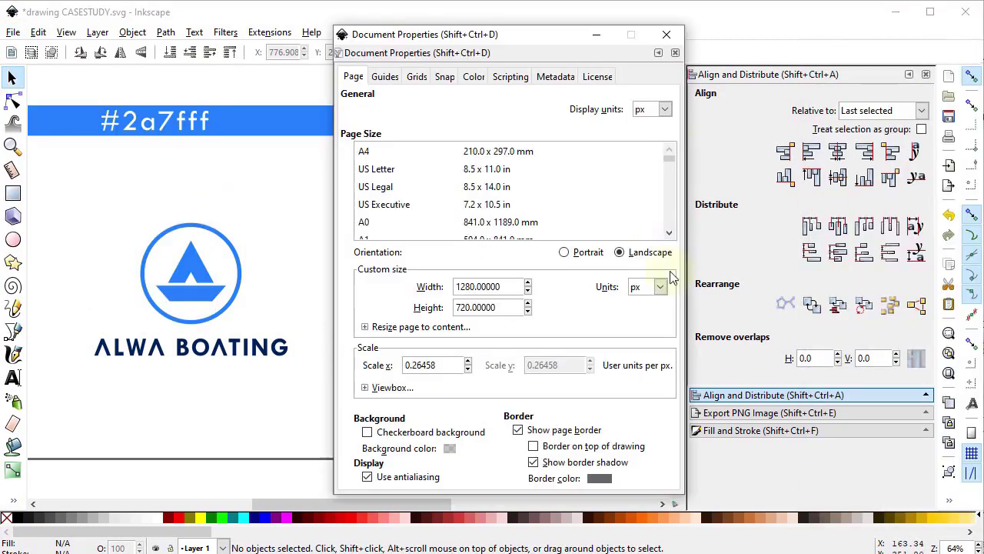
pyautogui.moveTo(490, 312); pyautogui.dragTo(400, 306)
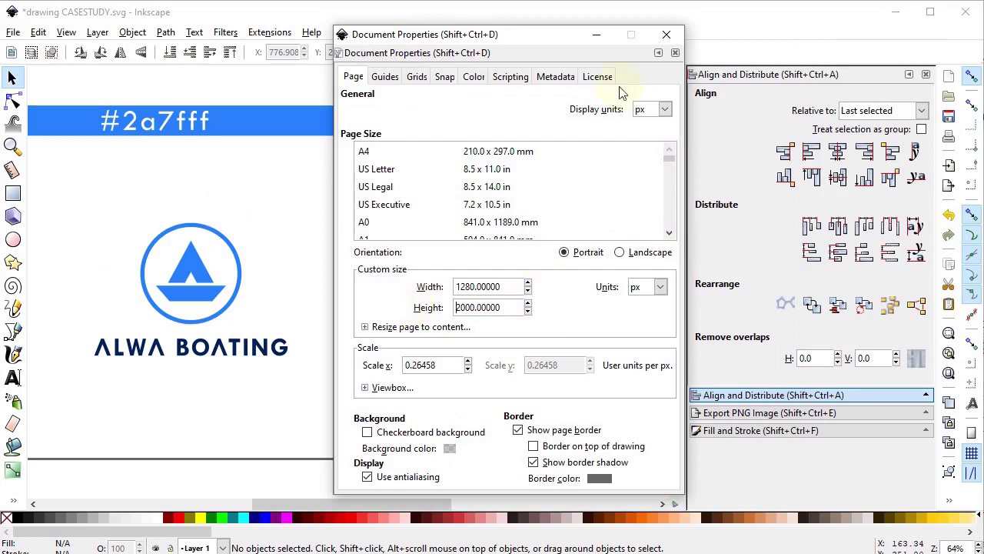
pyautogui.click(668, 35)
pyautogui.press('5')
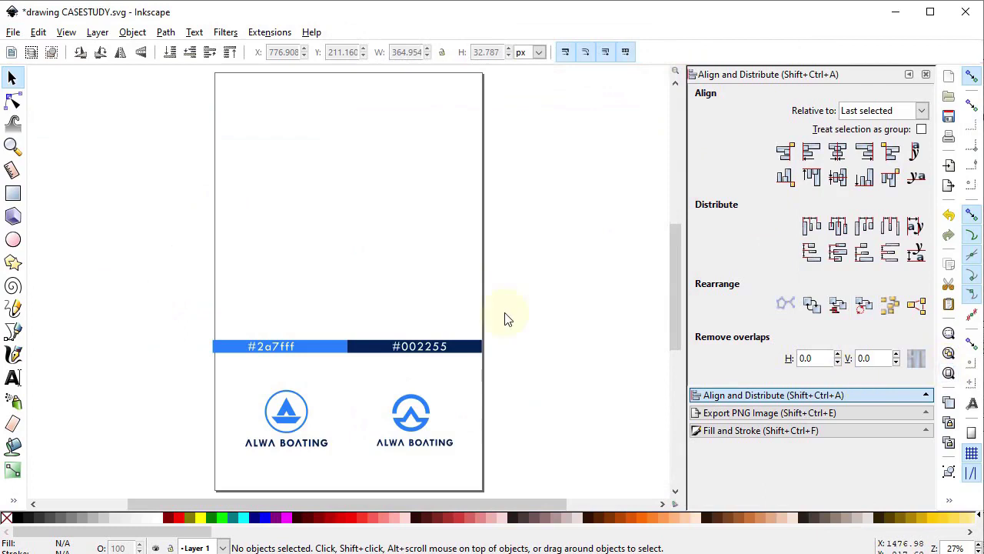
# Move both logos and the color bar together off the page to its left side.
pyautogui.moveTo(519, 297); pyautogui.dragTo(195, 483)
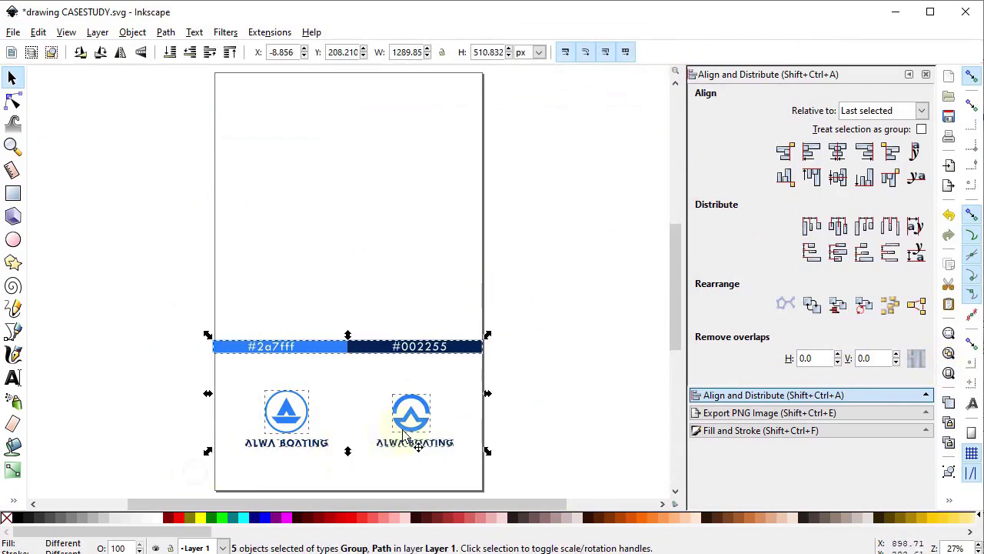
pyautogui.moveTo(408, 421); pyautogui.dragTo(130, 235)
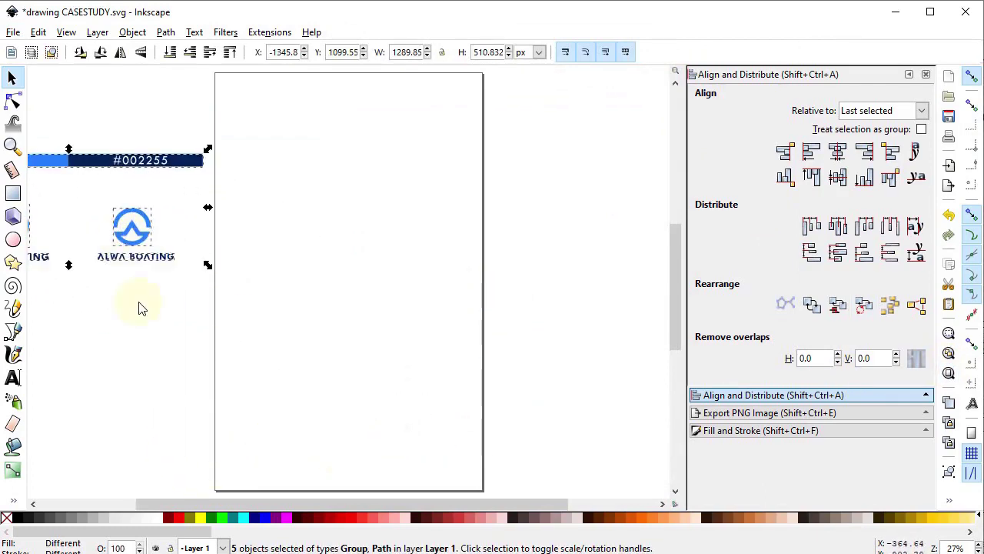
pyautogui.click(141, 308)
# Draw a navy rectangle across the top of the page, about 1285 px wide and 401 px tall.
pyautogui.click(13, 193)
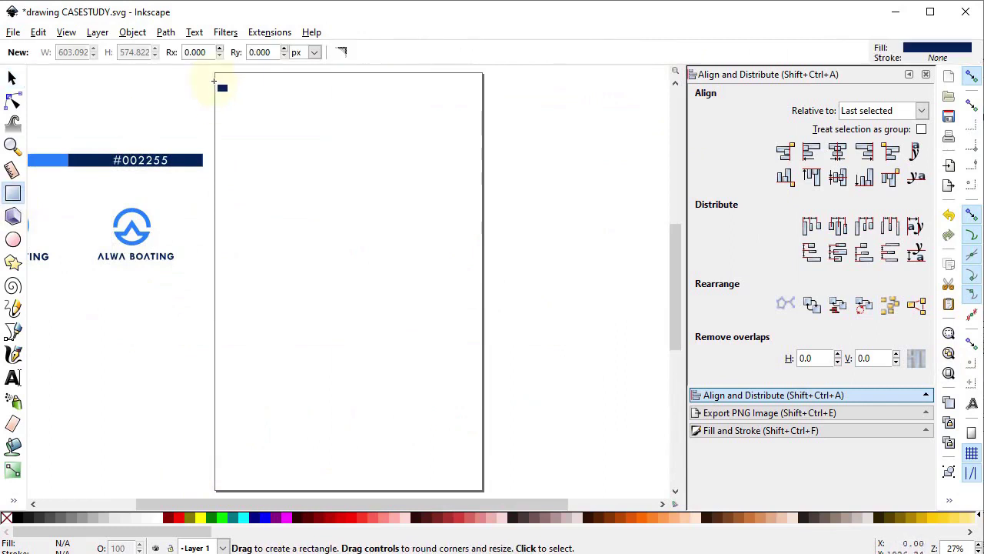
pyautogui.moveTo(215, 72)
pyautogui.mouseDown()
pyautogui.moveTo(432, 144)
pyautogui.moveTo(486, 151)
pyautogui.moveTo(482, 164)
pyautogui.mouseUp()
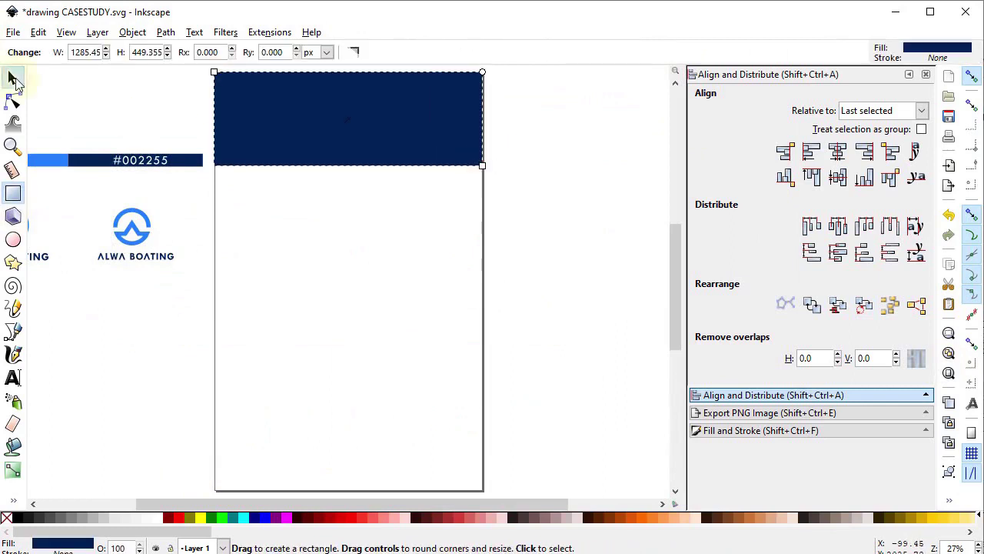
pyautogui.click(11, 78)
pyautogui.moveTo(348, 170); pyautogui.dragTo(348, 158)
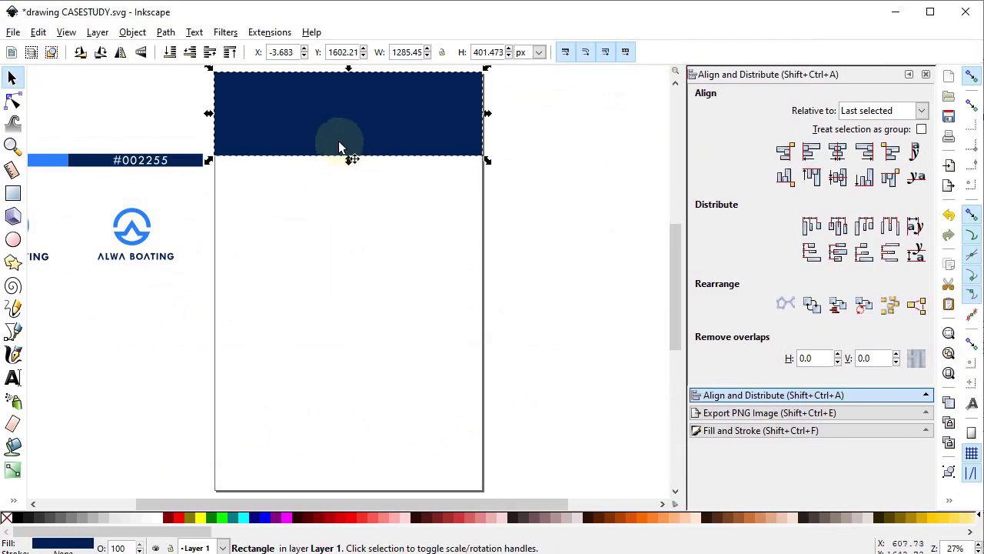
# Duplicate the navy rectangle directly below it as a cyan one and stretch the copy to about 564 px tall.
pyautogui.rightClick(333, 131)
pyautogui.click(378, 229)
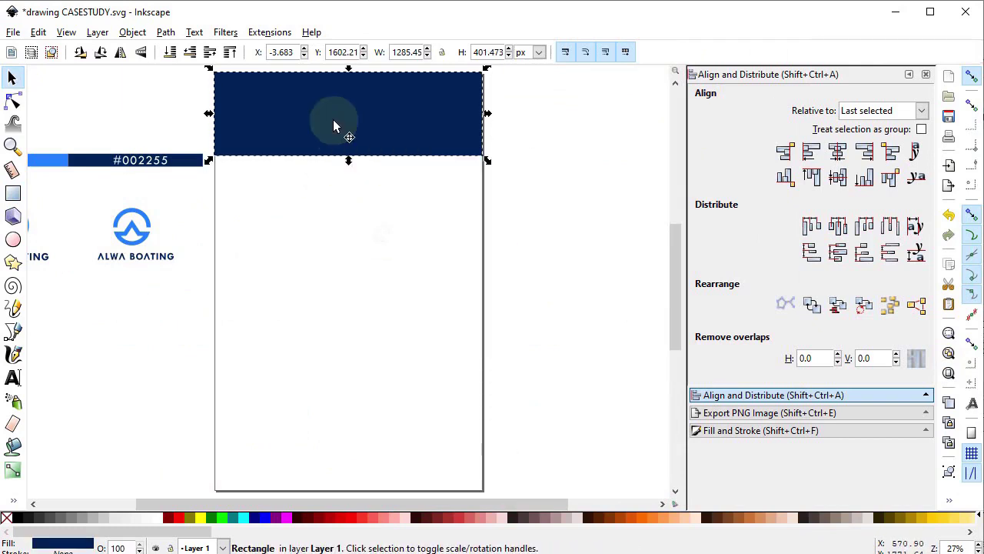
pyautogui.moveTo(336, 121); pyautogui.dragTo(337, 210)
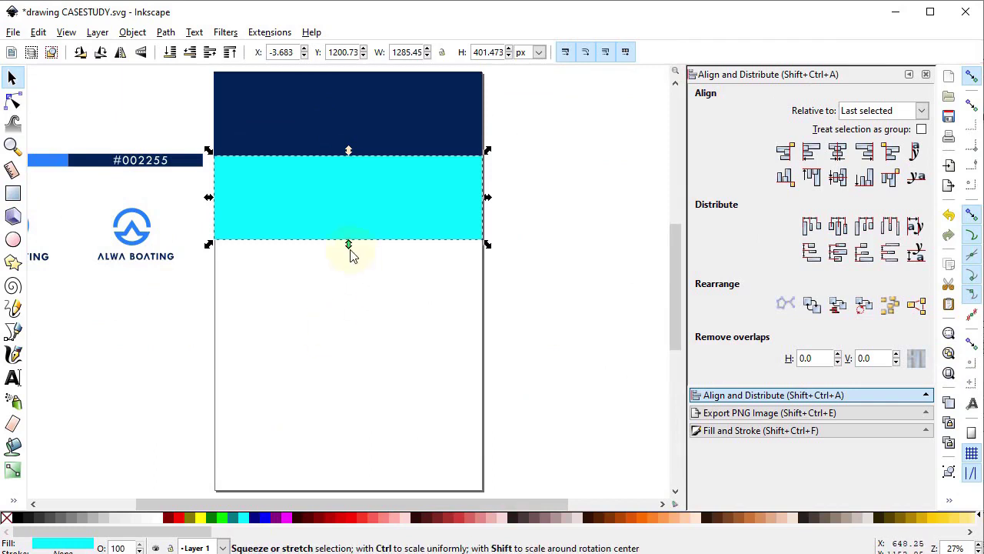
pyautogui.moveTo(347, 253); pyautogui.dragTo(351, 288)
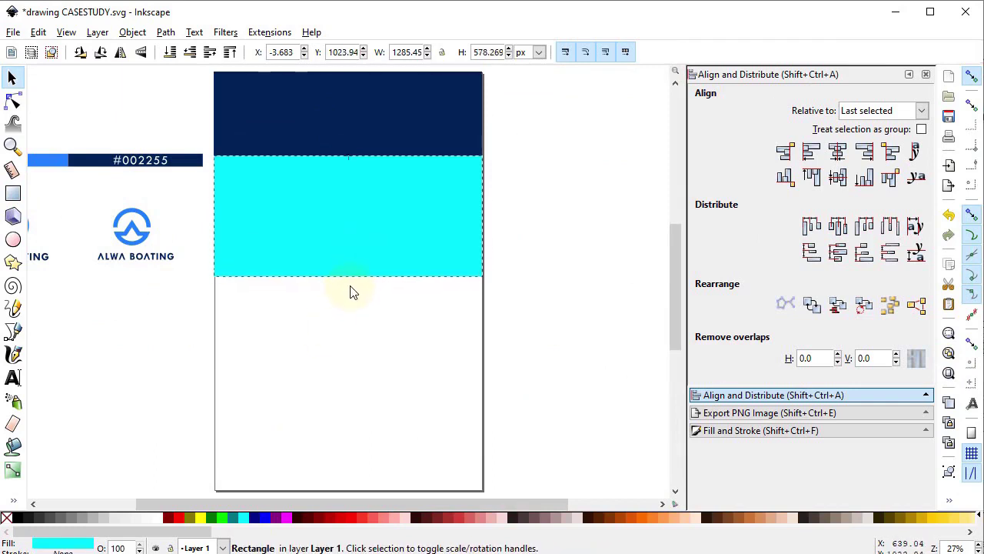
# Duplicate the navy rectangle as a teal band below the cyan one and place the color bar directly beneath it.
pyautogui.click(343, 151)
pyautogui.rightClick(332, 105)
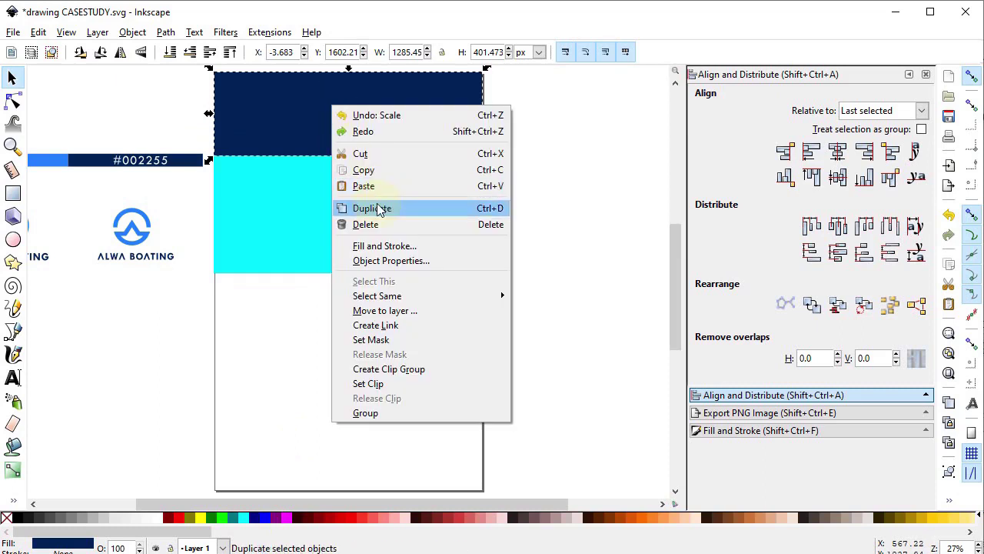
pyautogui.click(415, 209)
pyautogui.moveTo(363, 126); pyautogui.dragTo(364, 323)
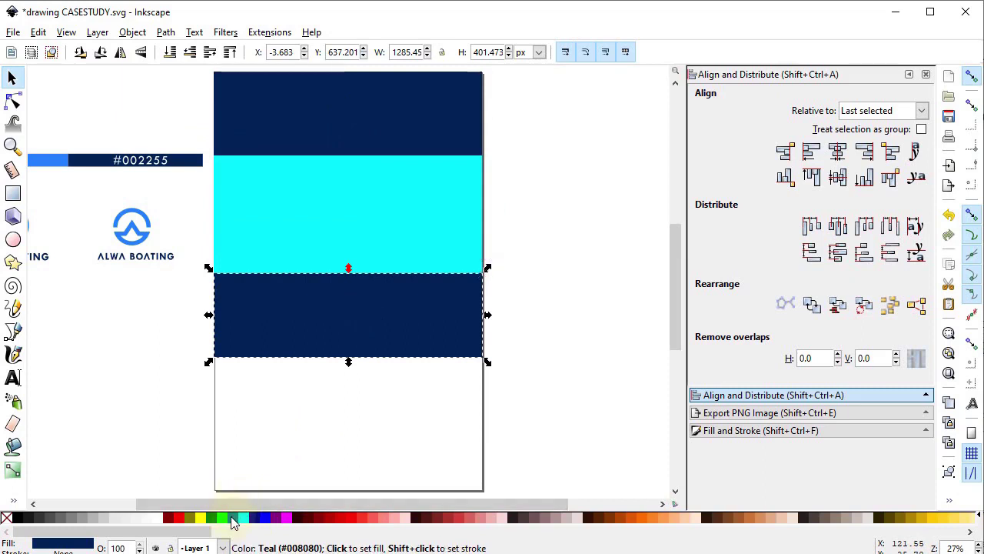
pyautogui.click(234, 519)
pyautogui.click(81, 377)
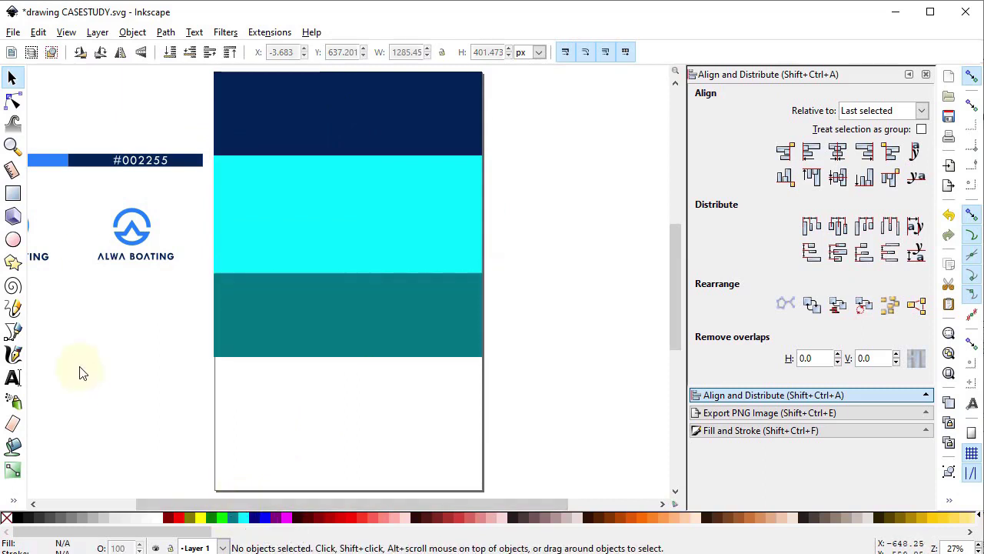
pyautogui.moveTo(55, 163); pyautogui.dragTo(342, 374)
# Fill the navy rectangle at the top of the page with a very light gray.
pyautogui.click(339, 113)
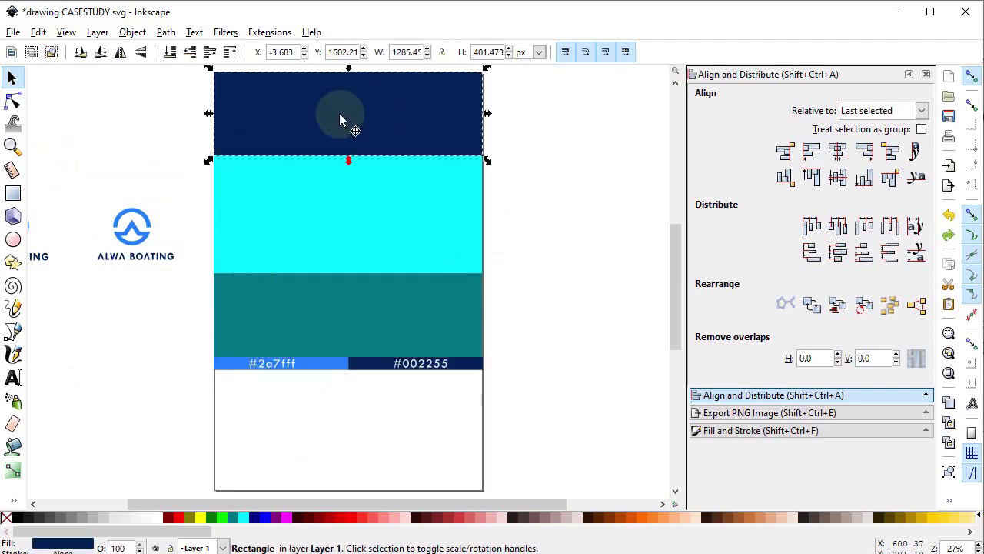
pyautogui.click(141, 525)
pyautogui.press('d')
pyautogui.click(12, 78)
# Recolor the teal band with the light gray sampled from the top rectangle using the Dropper.
pyautogui.click(228, 281)
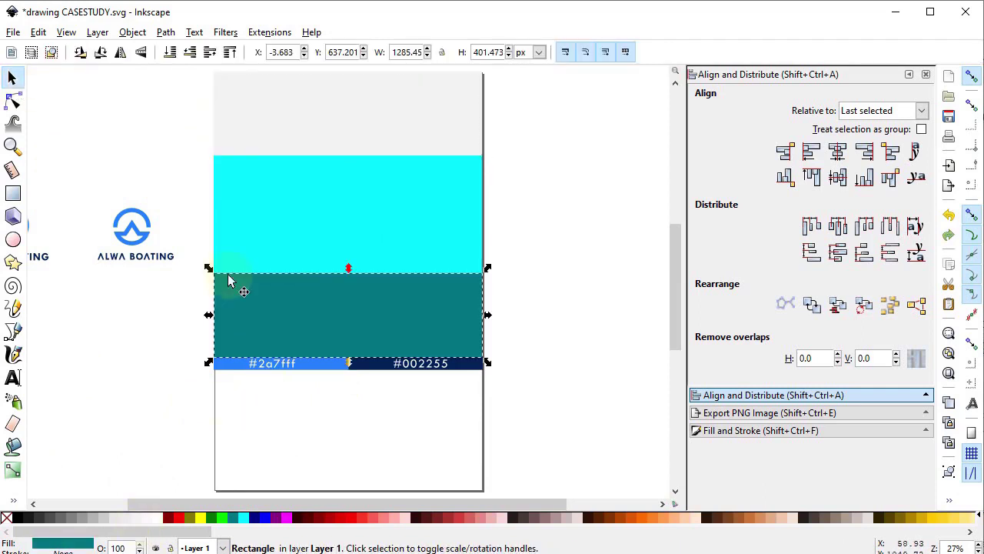
pyautogui.click(13, 501)
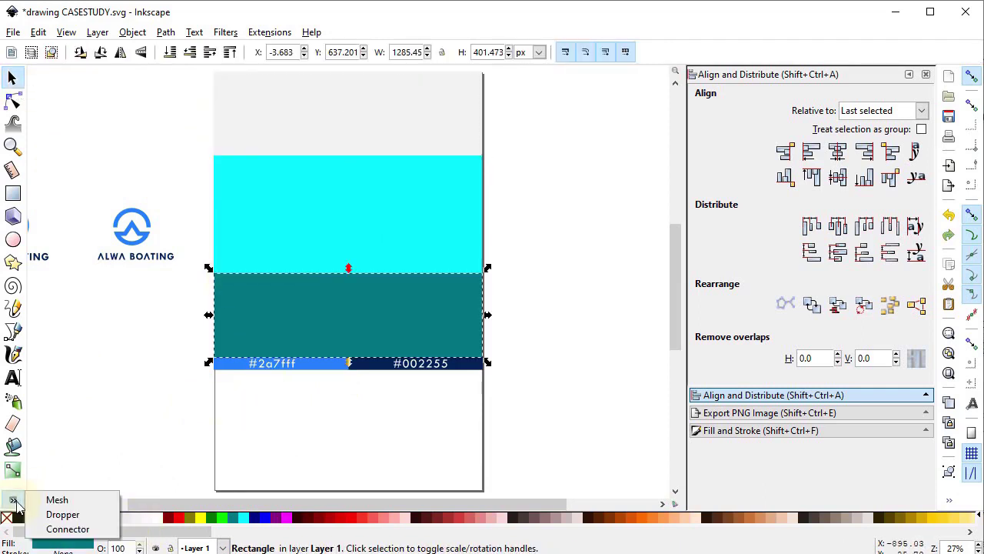
pyautogui.click(55, 512)
pyautogui.click(308, 131)
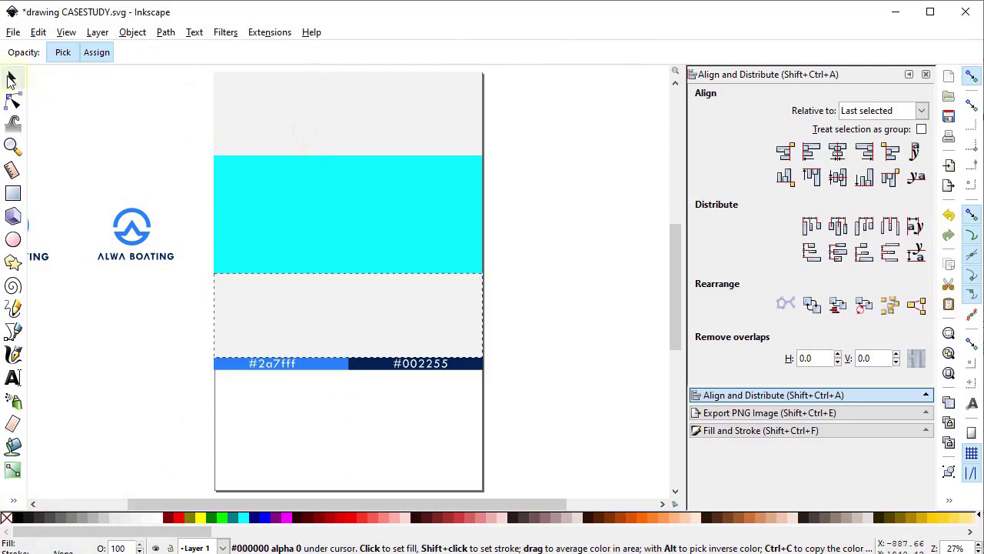
pyautogui.click(12, 78)
# Draw a horizontal line about 1650 px long across the middle of the cyan rectangle and cross it with a vertical copy rotated 90 degrees.
pyautogui.click(312, 196)
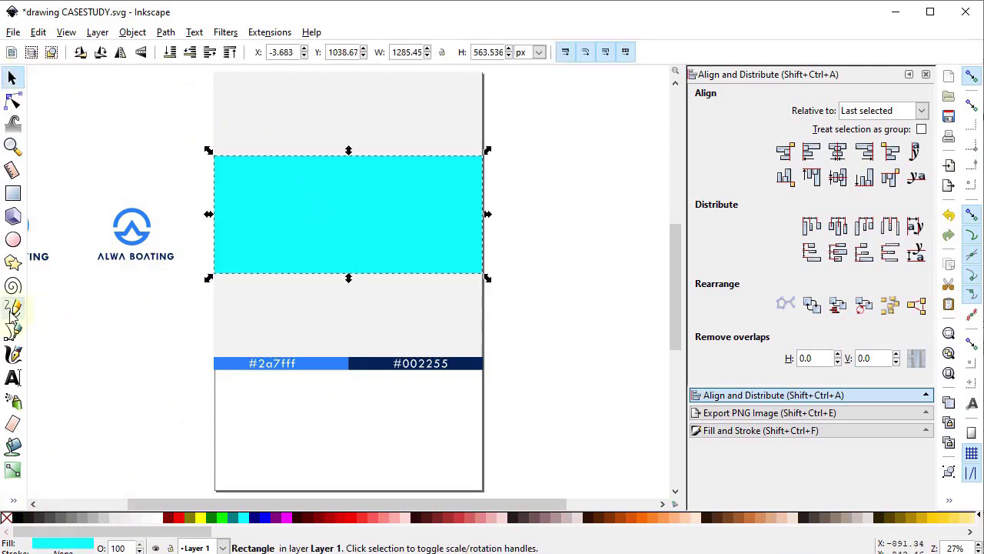
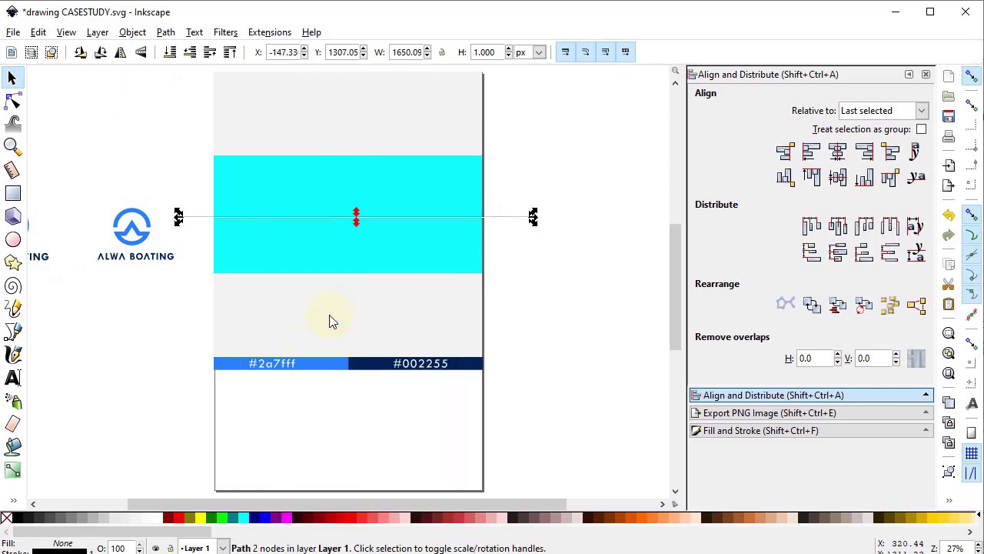
pyautogui.click(102, 55)
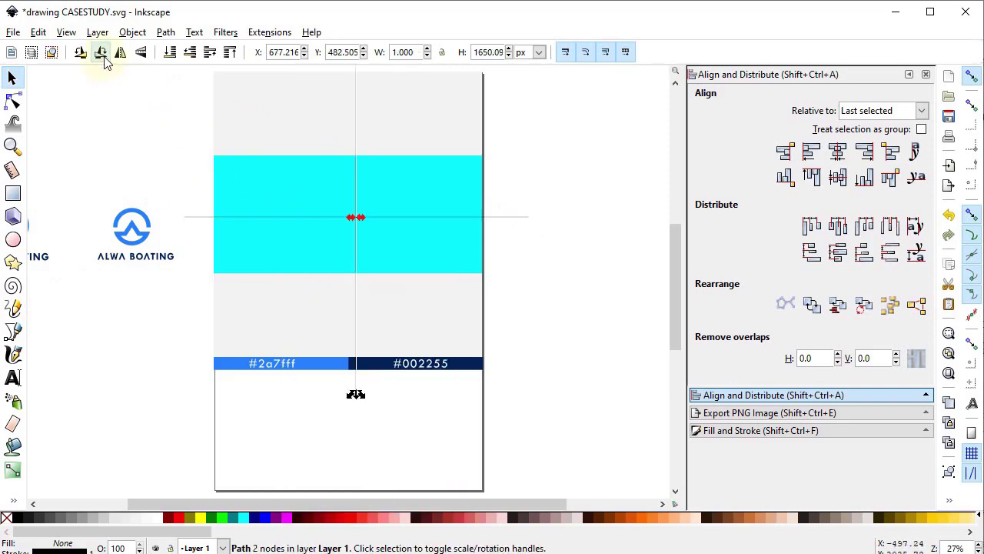
# Set the stroke width of both crossing lines to 3 px and combine them into a single path.
pyautogui.keyDown('shift'); pyautogui.click(504, 223); pyautogui.keyUp('shift')
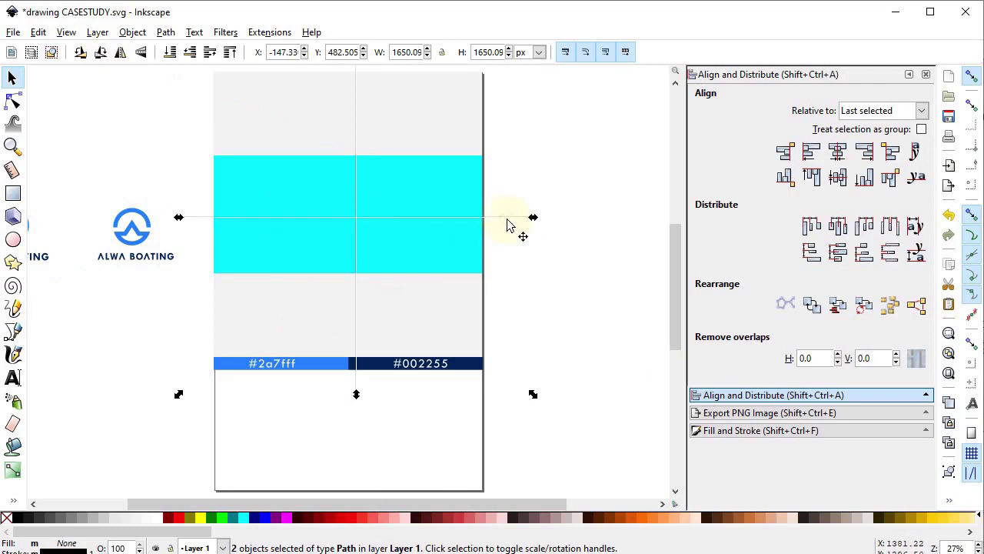
pyautogui.click(719, 431)
pyautogui.click(809, 100)
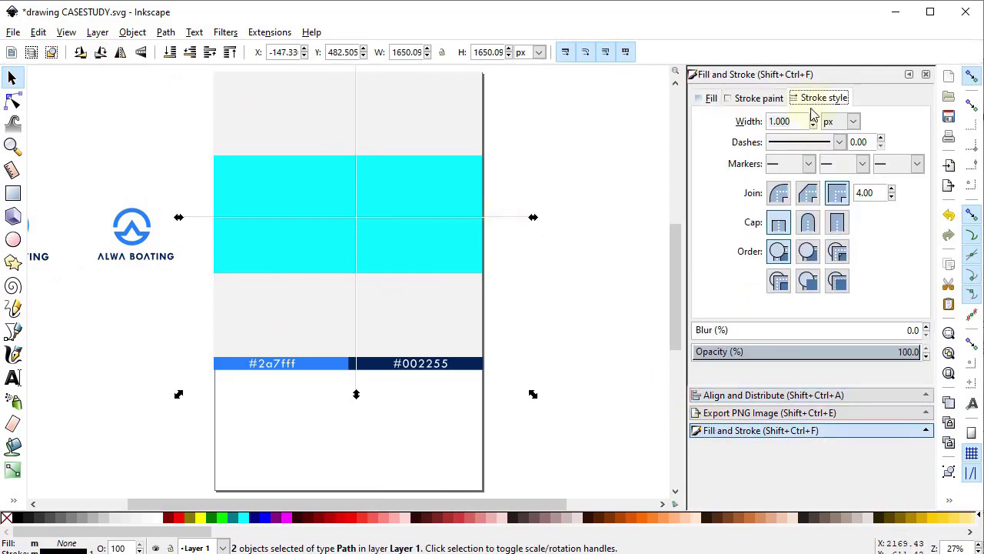
pyautogui.write('3')
pyautogui.press('Return')
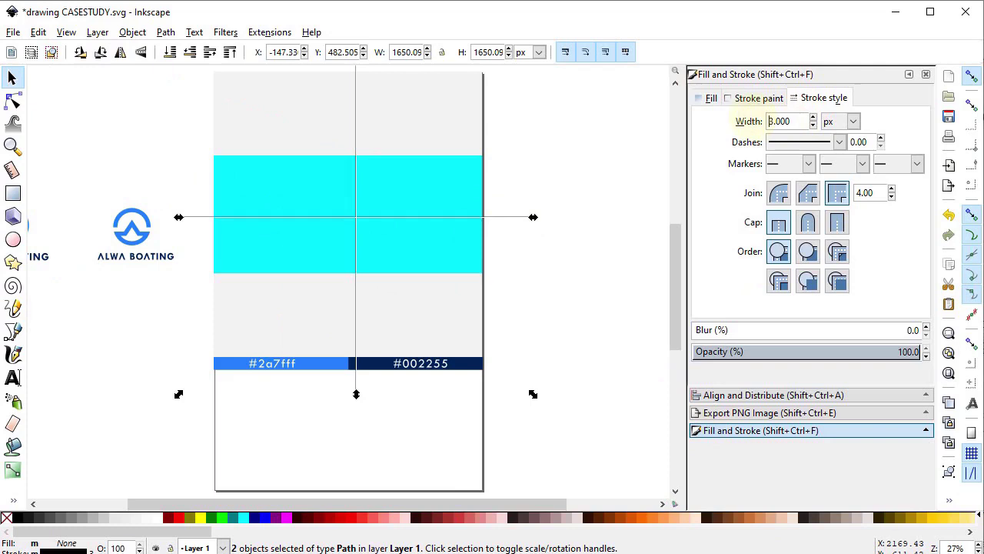
pyautogui.click(166, 32)
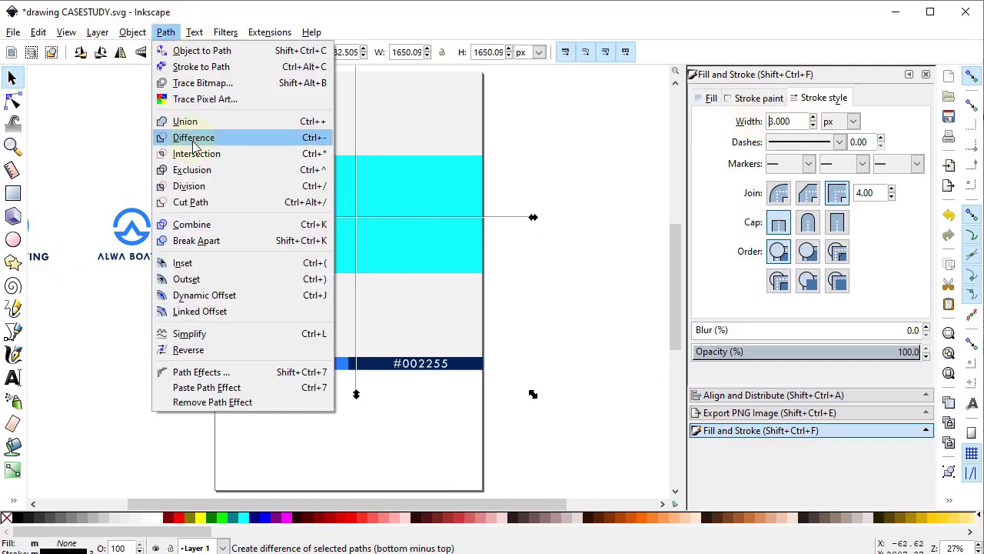
pyautogui.click(201, 224)
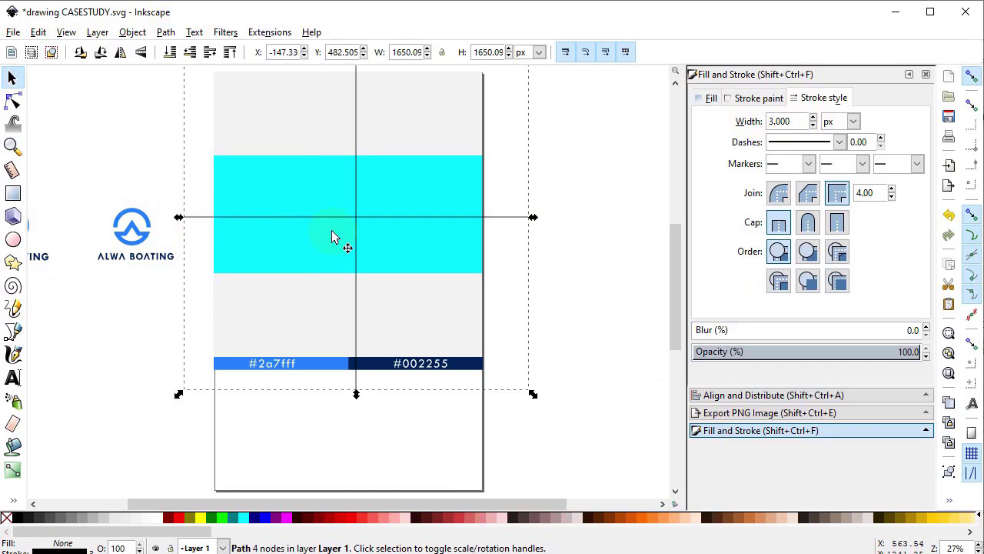
# Center the cross path on the cyan rectangle both horizontally and vertically.
pyautogui.keyDown('shift'); pyautogui.click(406, 193); pyautogui.keyUp('shift')
pyautogui.click(745, 394)
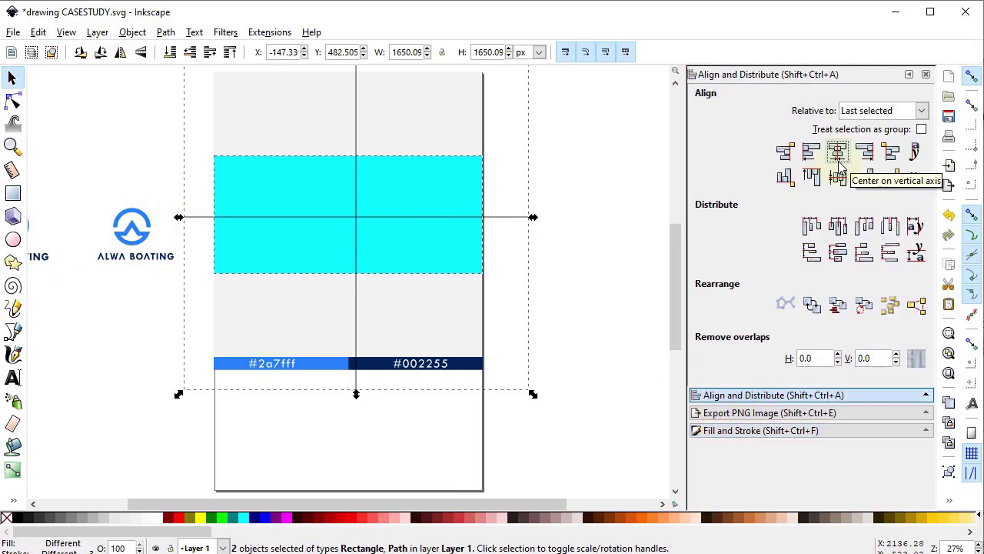
pyautogui.click(838, 161)
pyautogui.click(838, 176)
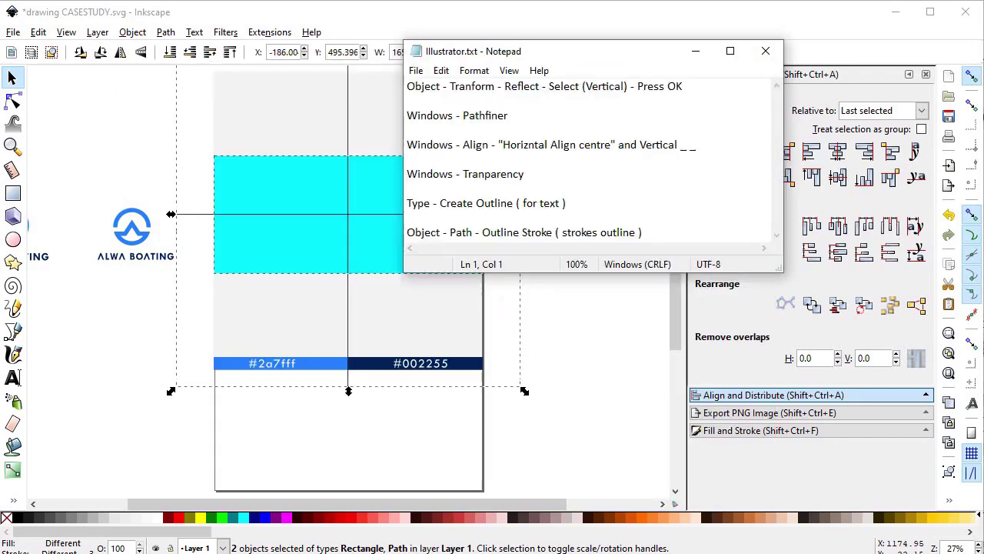
# Divide the cyan rectangle into four quarters with the cross path using Division.
pyautogui.doubleClick(428, 240)
pyautogui.click(12, 78)
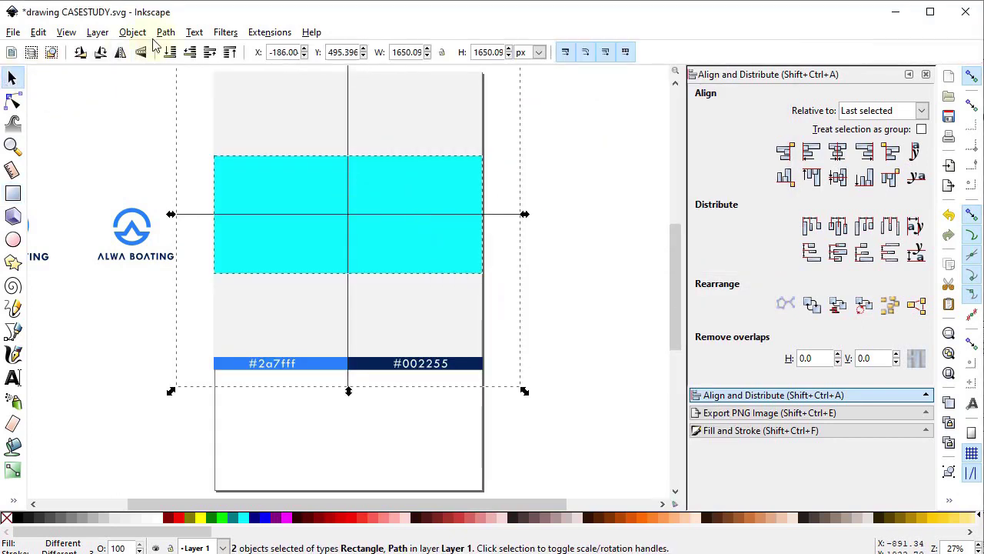
pyautogui.click(165, 32)
pyautogui.click(215, 185)
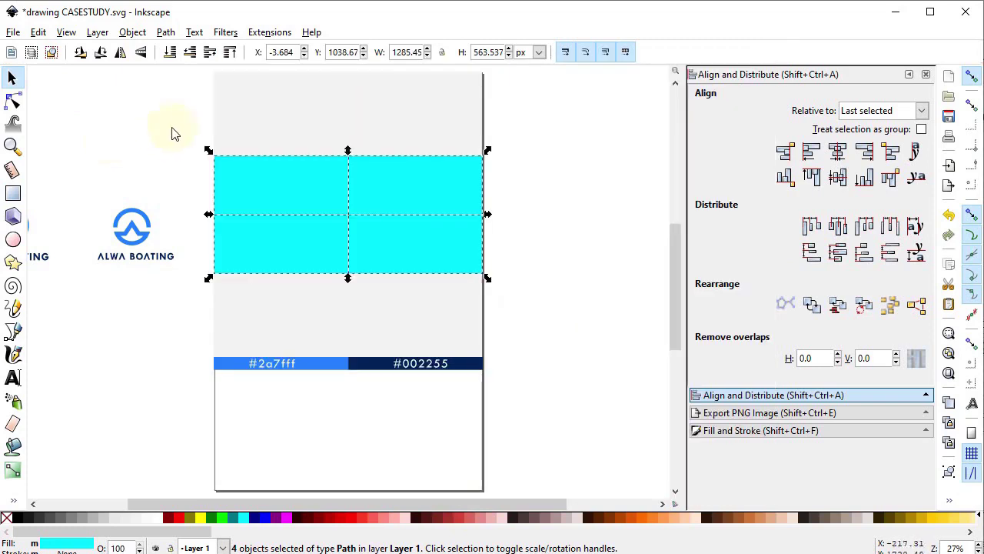
# Unite the two left quarters of the cyan rectangle into one shape.
pyautogui.moveTo(176, 126); pyautogui.dragTo(365, 309)
pyautogui.click(165, 31)
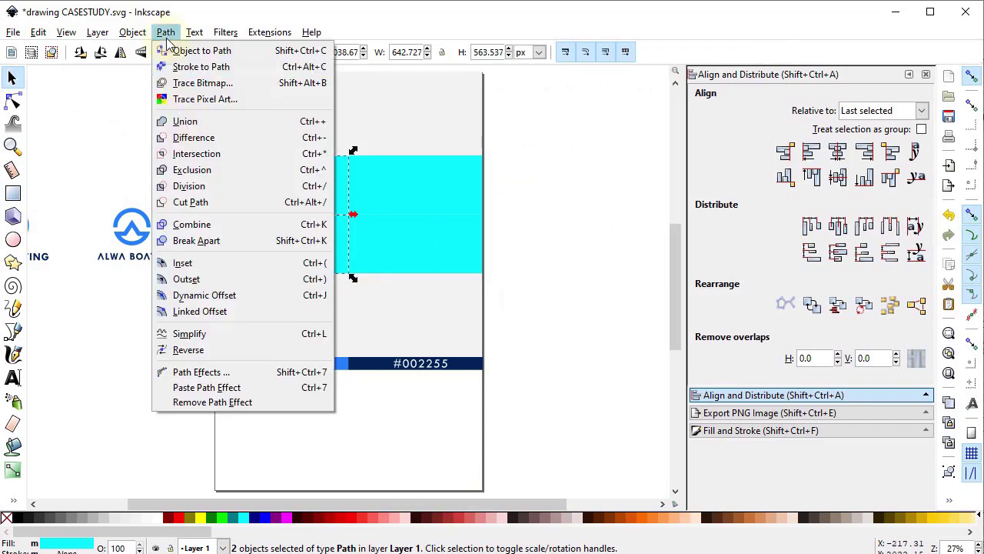
pyautogui.click(186, 121)
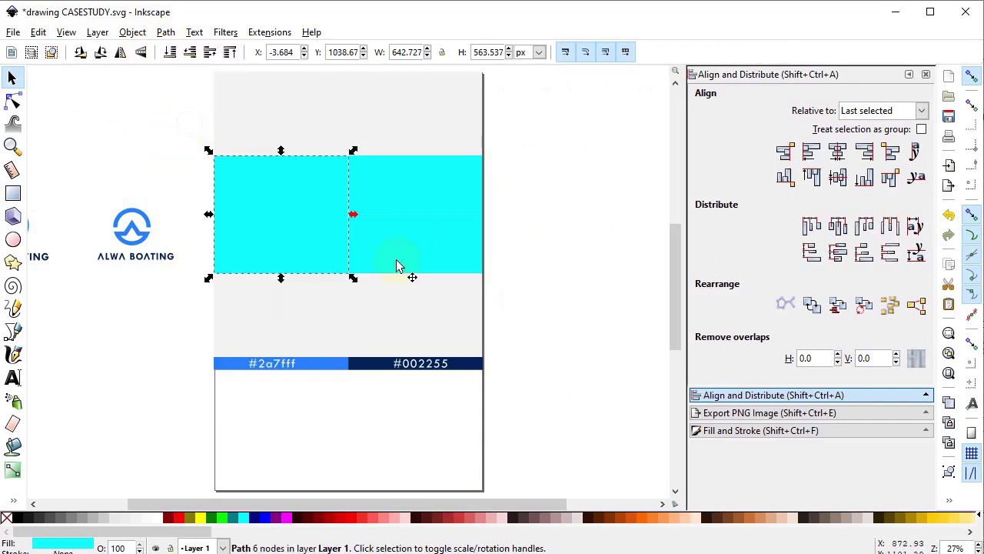
# Fill the upper-right cyan quarter with the #2a7fff blue sampled from the color bar using the Dropper.
pyautogui.click(399, 185)
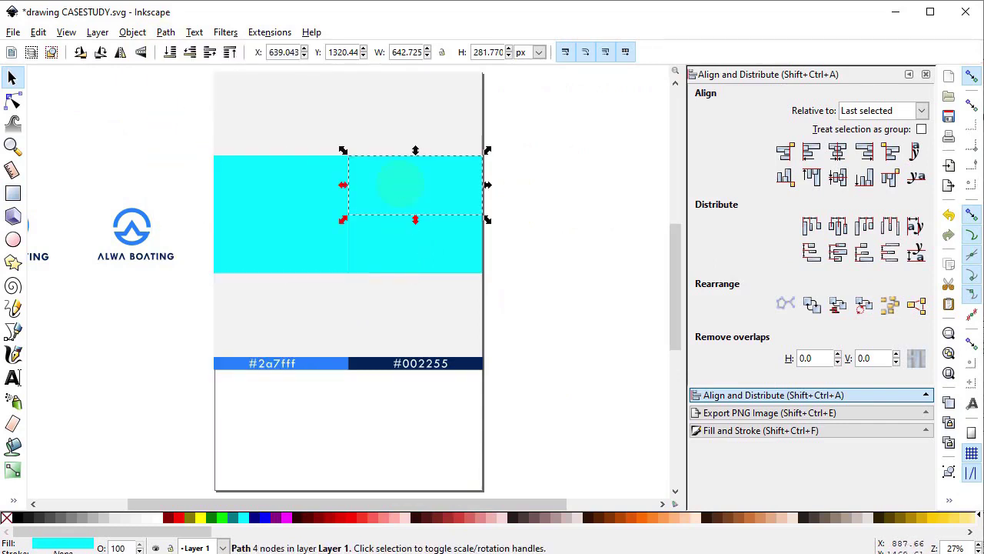
pyautogui.click(13, 500)
pyautogui.click(52, 520)
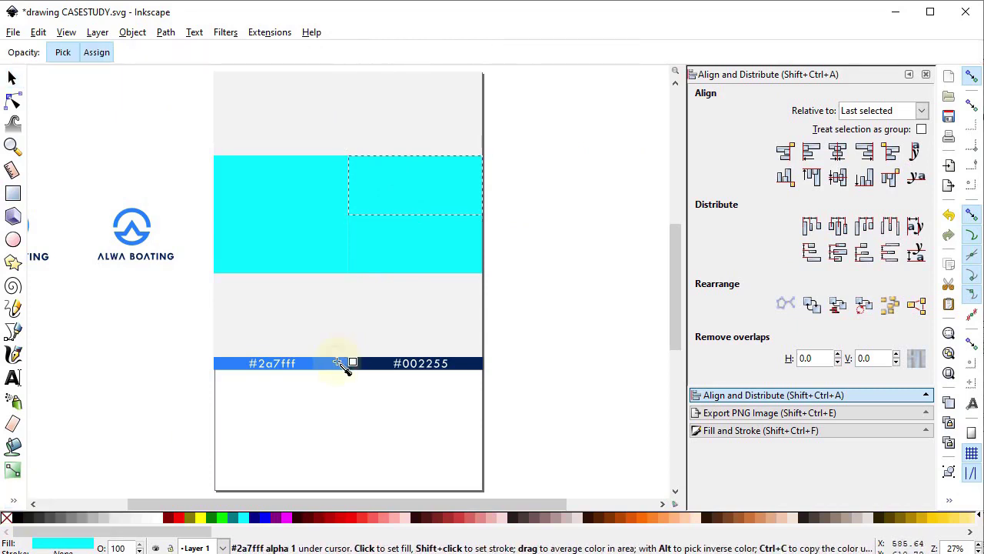
pyautogui.click(338, 362)
pyautogui.click(14, 77)
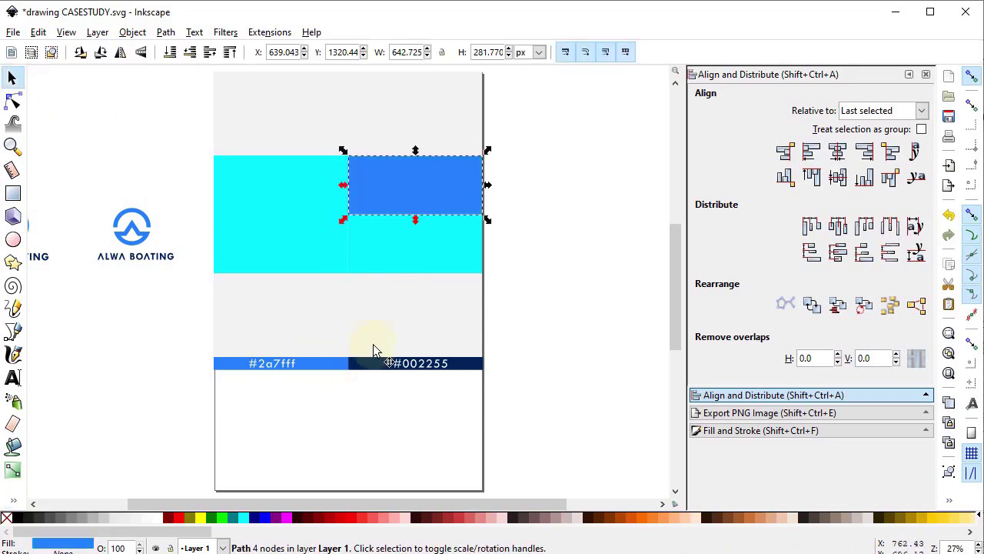
# Fill the lower-right cyan quarter with the #002255 navy sampled from the color bar using the Dropper.
pyautogui.click(388, 247)
pyautogui.click(13, 500)
pyautogui.click(47, 513)
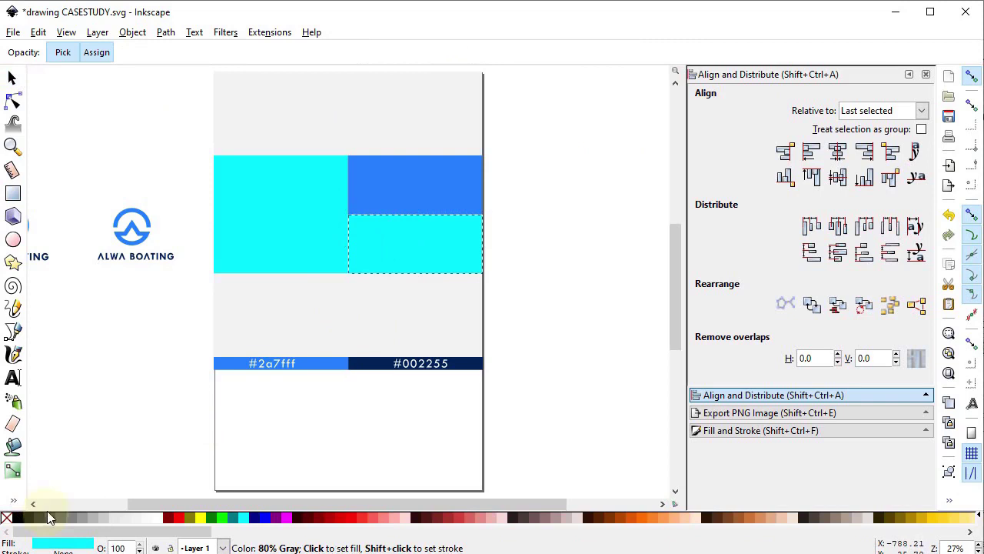
pyautogui.click(378, 362)
pyautogui.click(12, 77)
# Import the ocean wave image and scale it down to about 1317 px wide over the middle band.
pyautogui.click(13, 31)
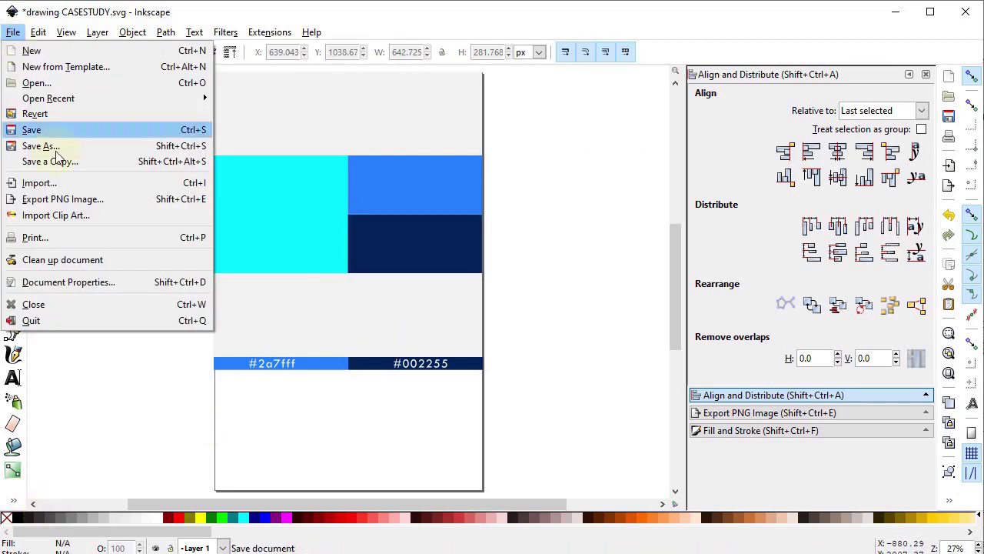
pyautogui.click(46, 180)
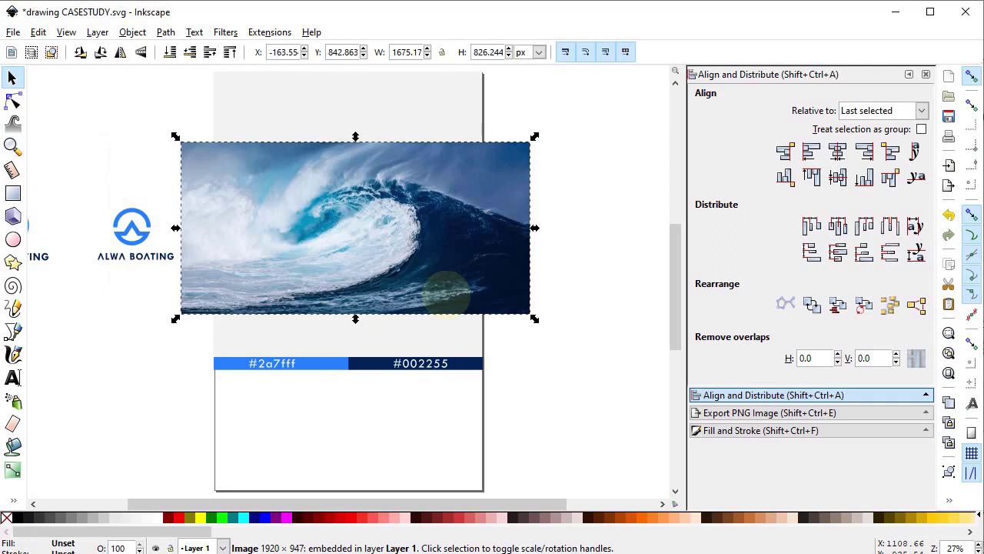
pyautogui.moveTo(534, 318); pyautogui.dragTo(512, 307)
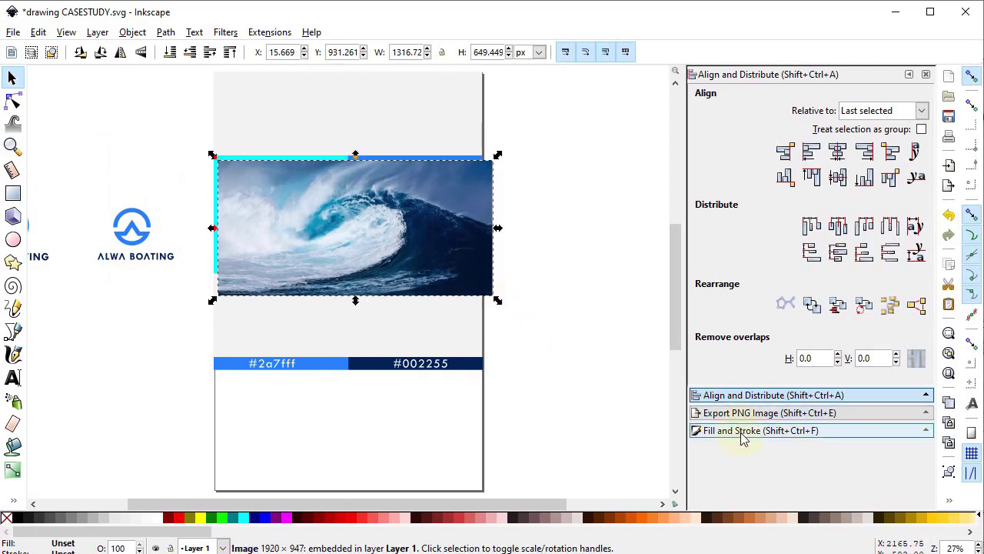
# Lower the wave image's opacity to about 48.6% and shift it left so the wave covers the cyan shape.
pyautogui.click(742, 430)
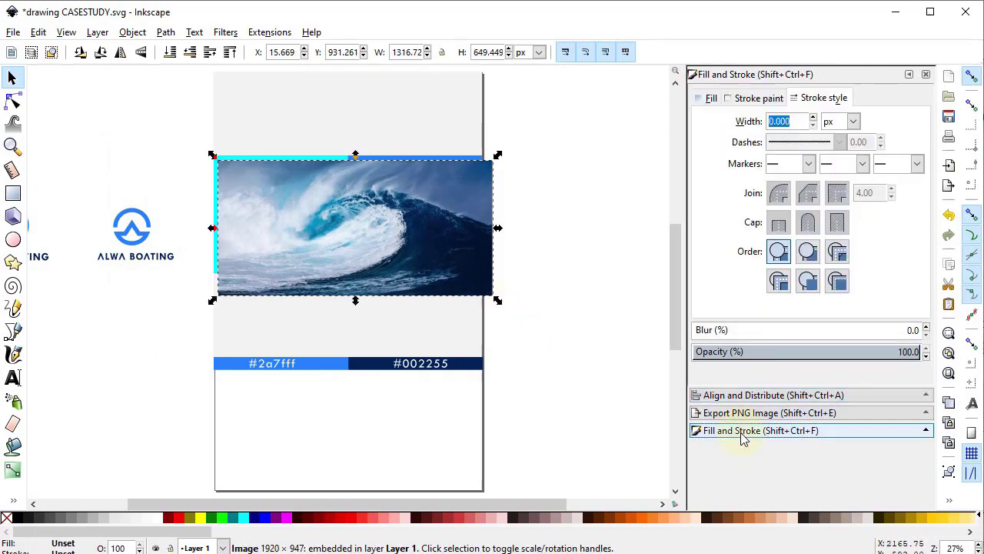
pyautogui.click(803, 352)
pyautogui.moveTo(487, 289); pyautogui.dragTo(408, 273)
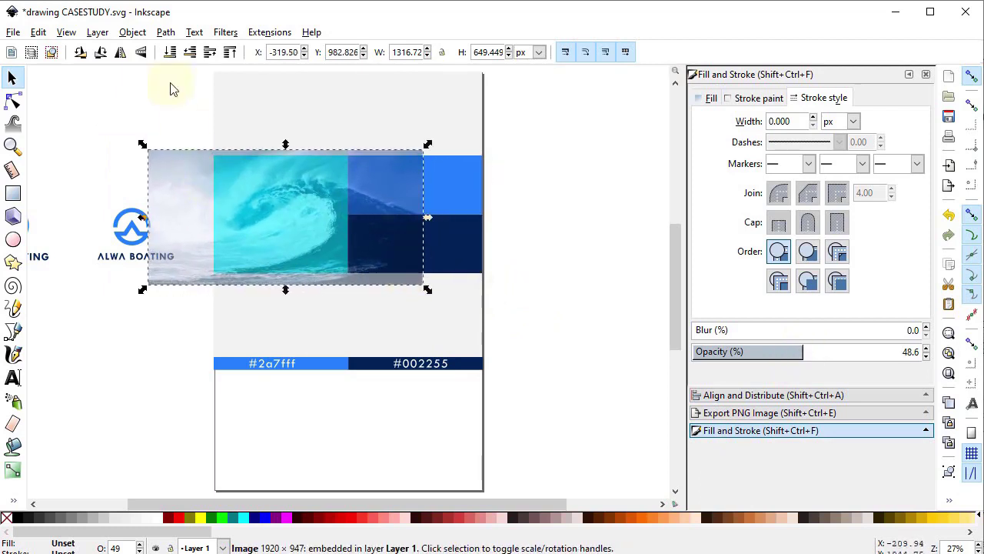
# Lower the wave image to the bottom, clip it to the cyan shape and raise its opacity to 100%.
pyautogui.click(169, 57)
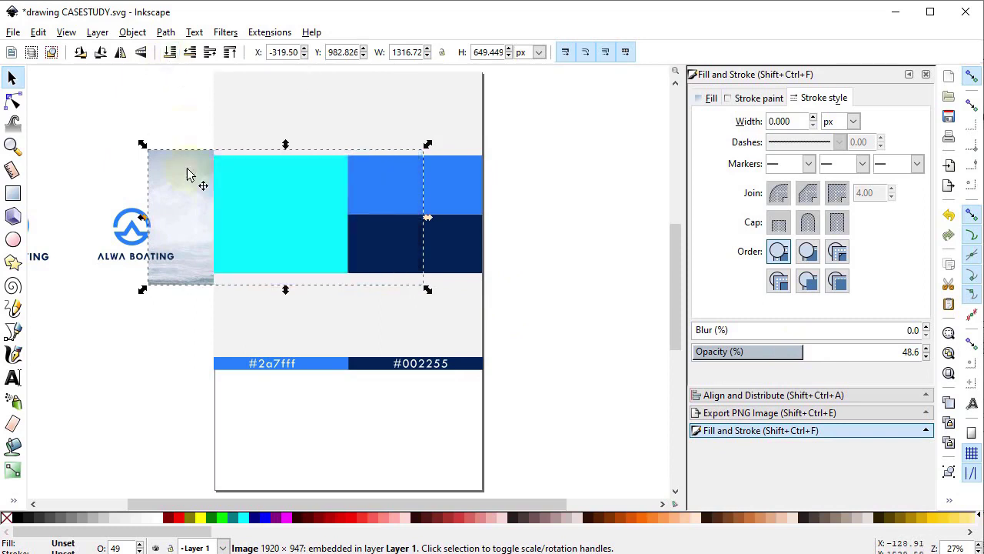
pyautogui.click(242, 211)
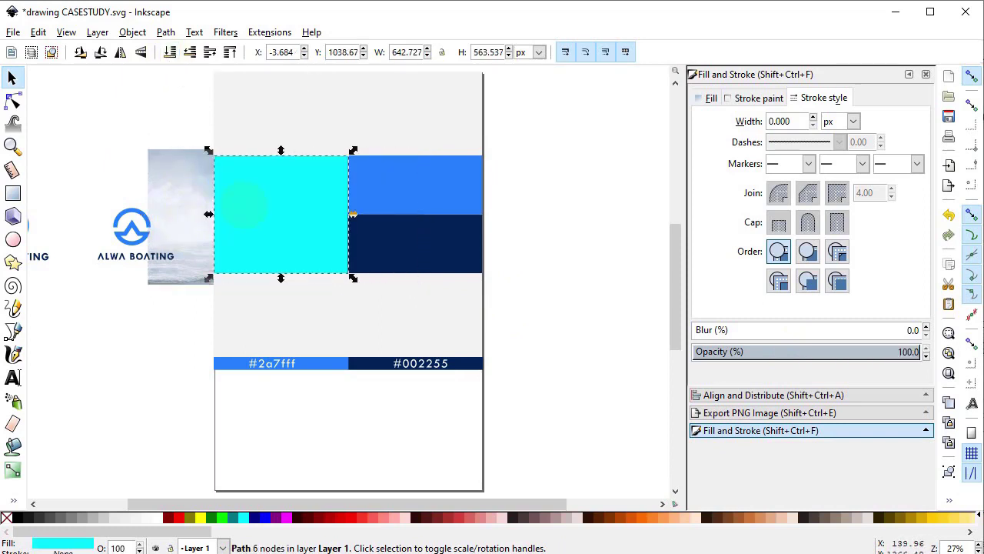
pyautogui.keyDown('shift'); pyautogui.click(192, 213); pyautogui.keyUp('shift')
pyautogui.rightClick(192, 211)
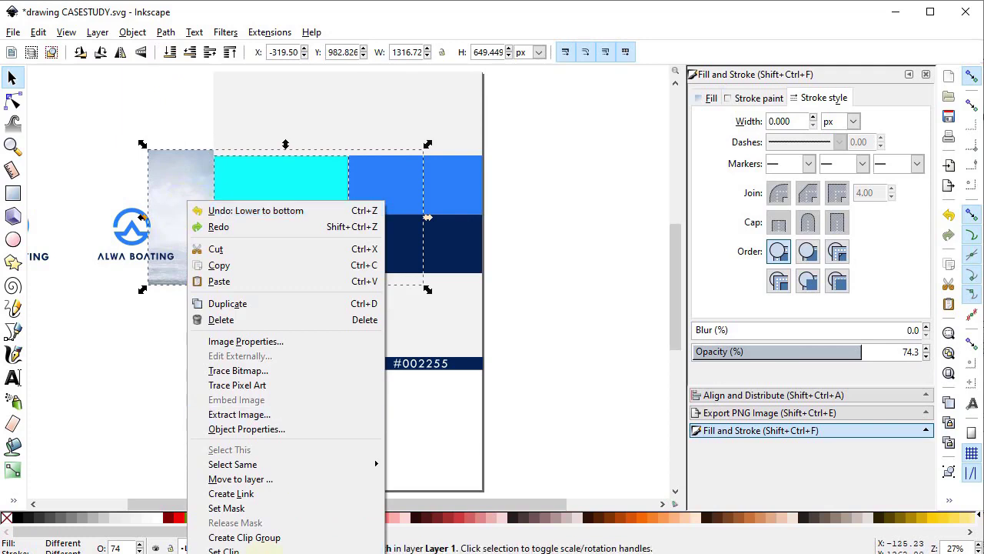
pyautogui.click(244, 549)
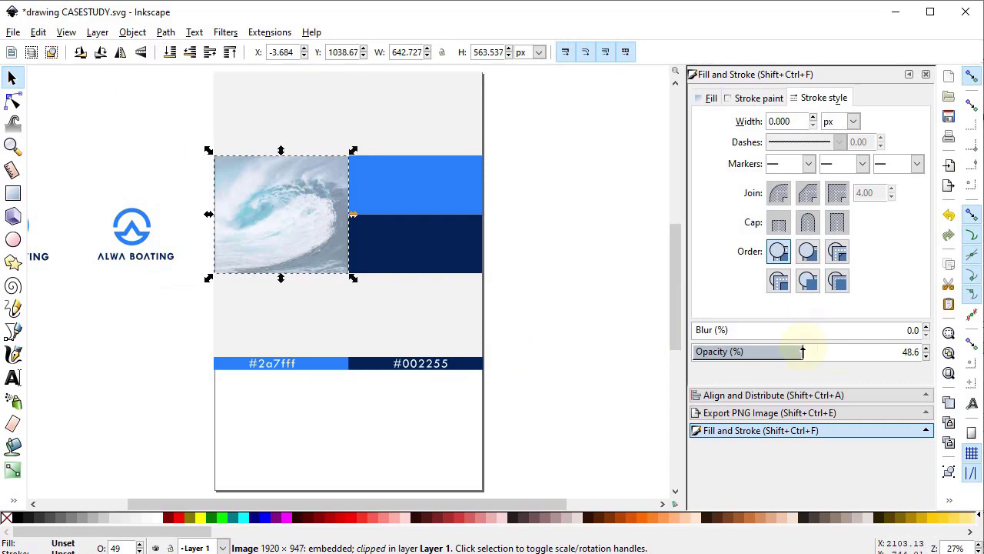
pyautogui.moveTo(803, 351); pyautogui.dragTo(922, 351)
pyautogui.click(621, 329)
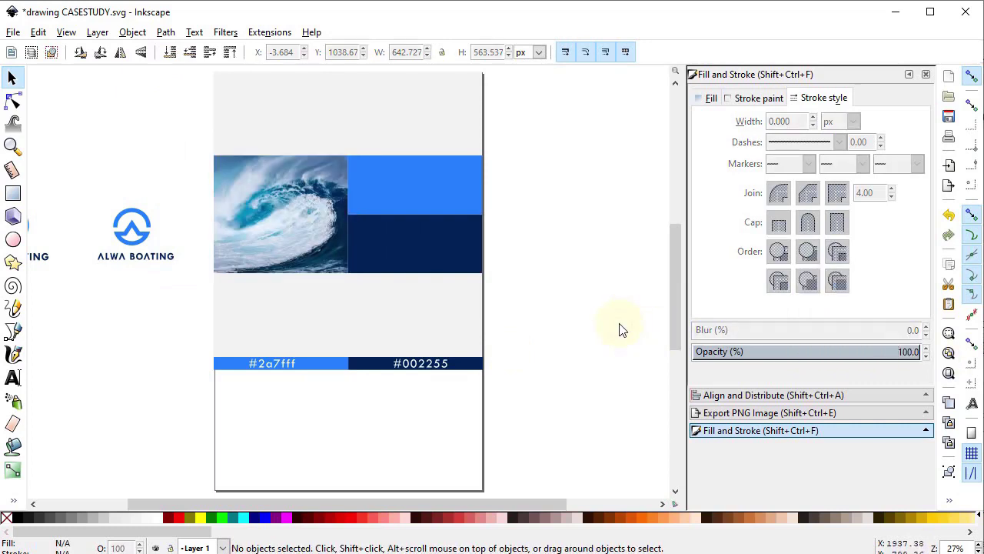
# Cover the clipped wave image with a same-sized navy rectangle and reduce the rectangle's opacity to about 60%.
pyautogui.click(15, 197)
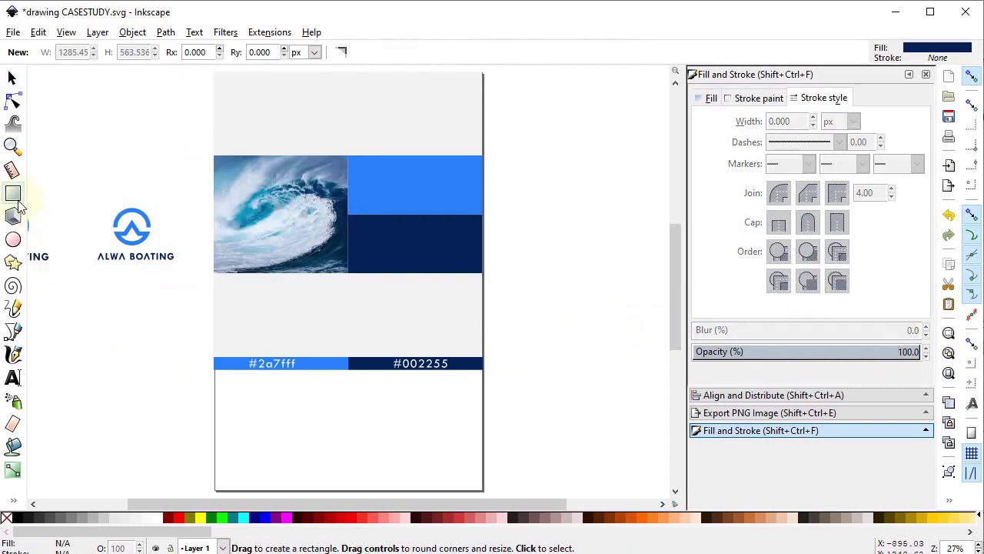
pyautogui.moveTo(214, 156)
pyautogui.mouseDown()
pyautogui.moveTo(300, 245)
pyautogui.moveTo(347, 272)
pyautogui.mouseUp()
pyautogui.click(11, 78)
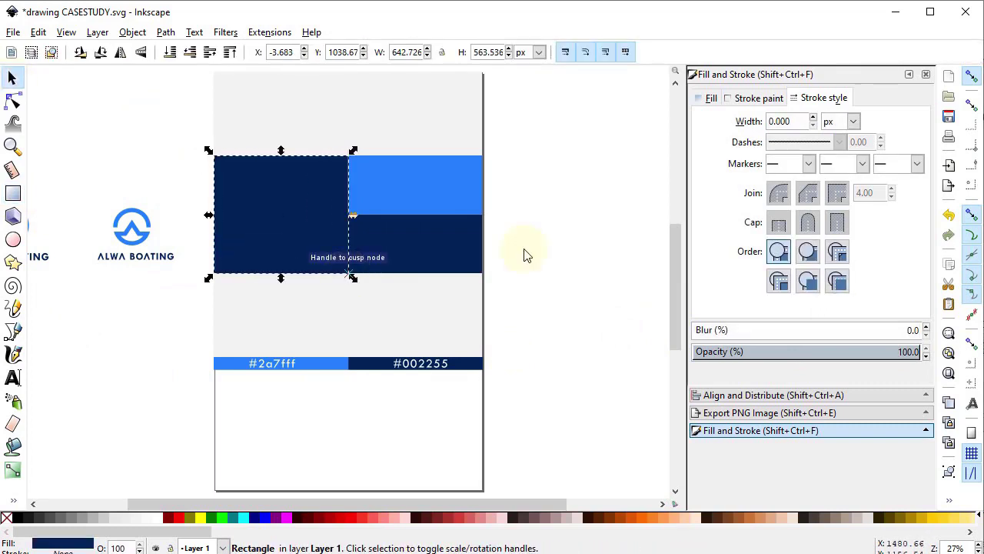
pyautogui.moveTo(866, 355); pyautogui.dragTo(831, 352)
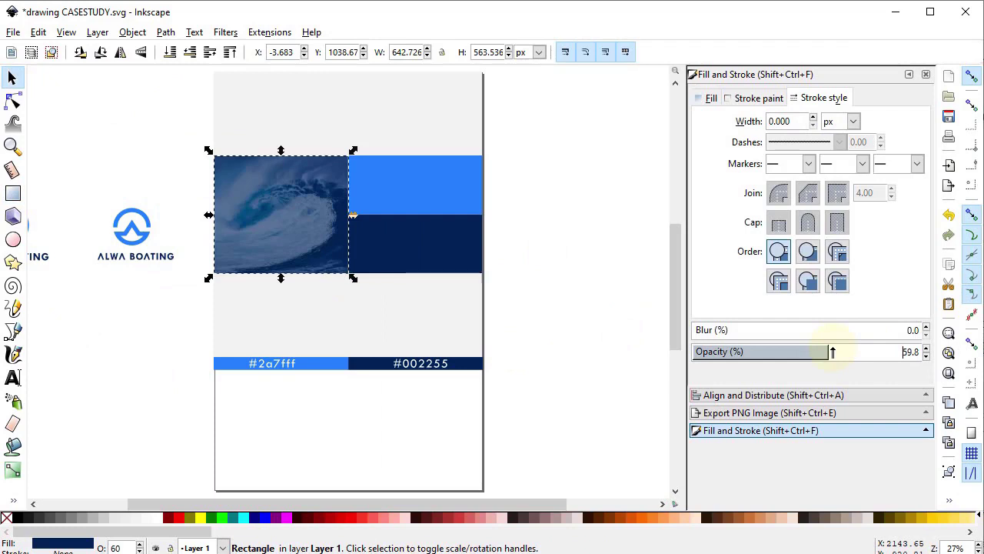
pyautogui.click(154, 345)
# Move the boat-in-circle ALWA BOATING logo onto the light gray band at the top of the page.
pyautogui.hotkey('ctrl', 'v')
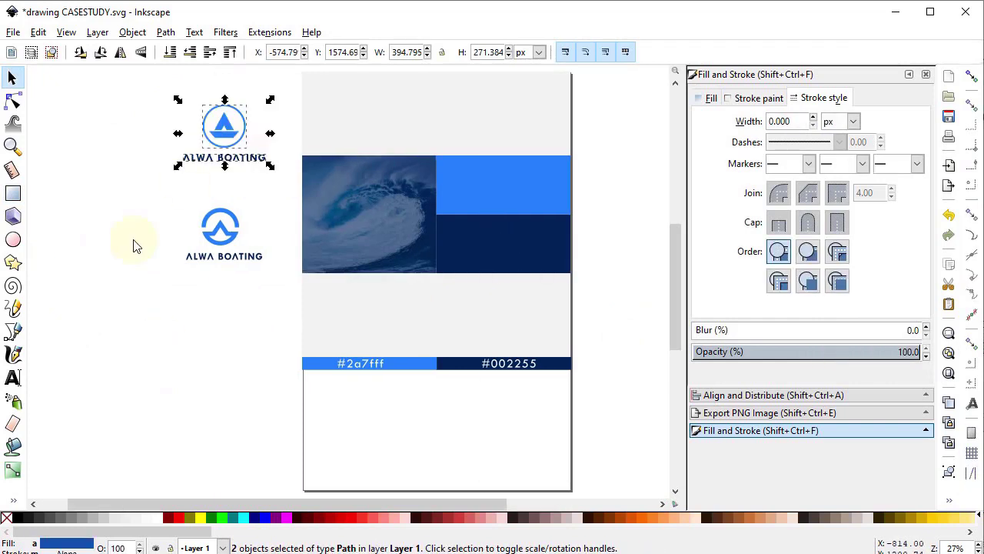
pyautogui.moveTo(219, 132); pyautogui.dragTo(428, 121)
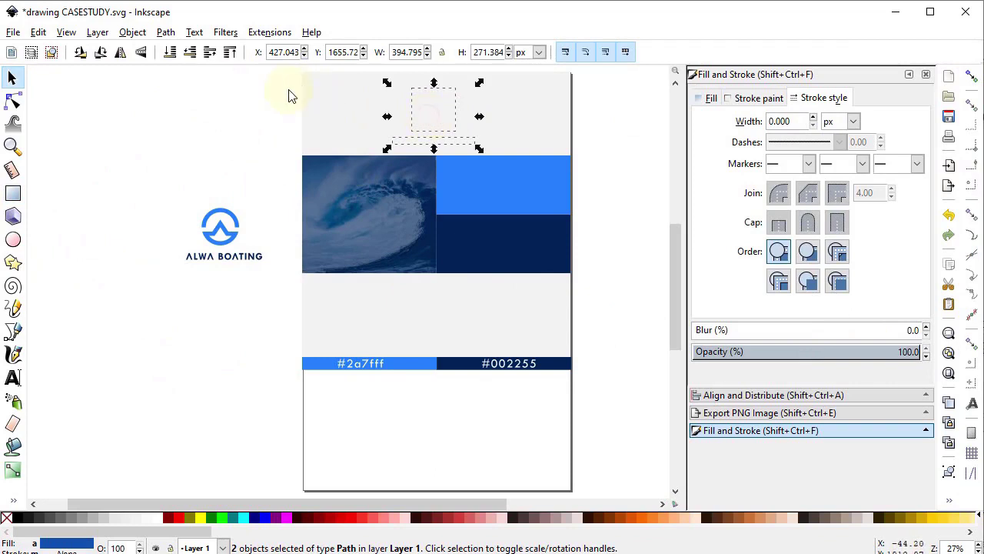
pyautogui.hotkey('alt', 'Up')
pyautogui.hotkey('alt', 'Up')
pyautogui.hotkey('alt', 'Up')
pyautogui.hotkey('alt', 'Up')
pyautogui.click(265, 121)
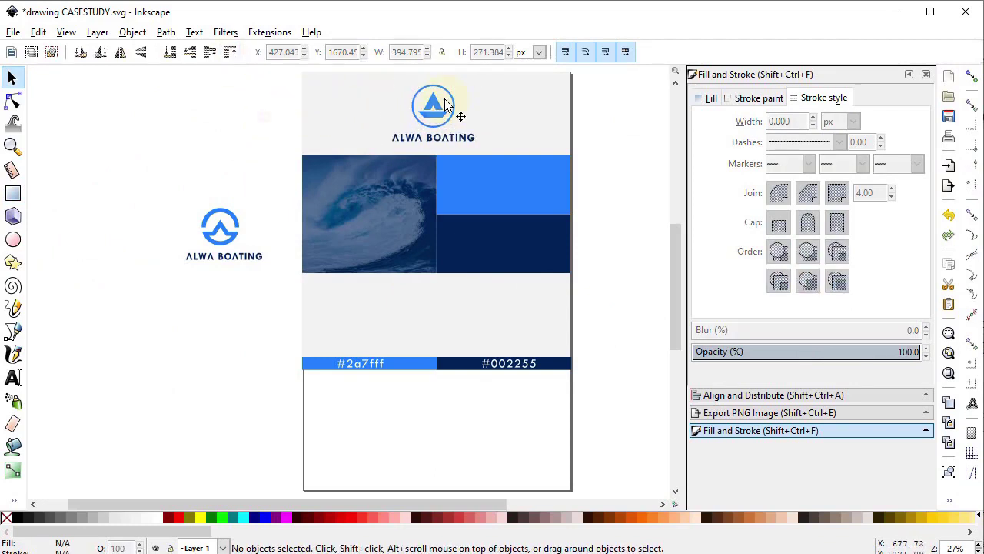
# Duplicate the boat emblem without its text and place the copy in the middle of the wave tile.
pyautogui.click(433, 105)
pyautogui.rightClick(435, 105)
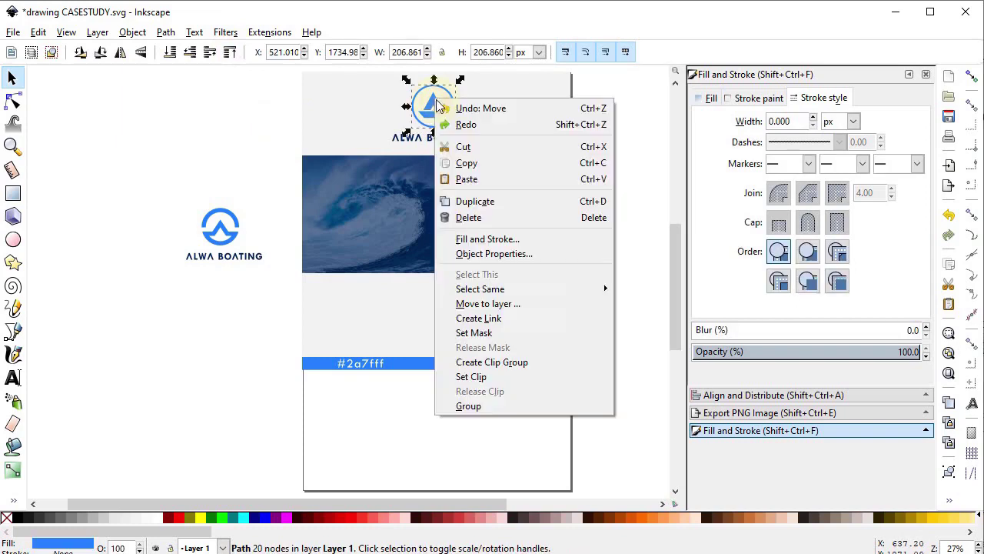
pyautogui.click(486, 201)
pyautogui.moveTo(433, 105); pyautogui.dragTo(376, 219)
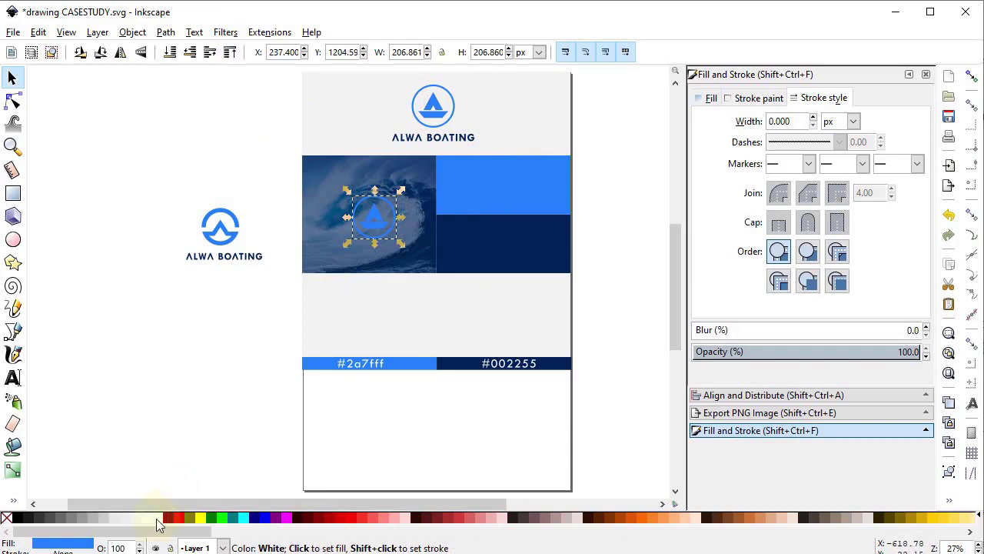
# Fill the copied boat emblem with white and enlarge it to about 236 px wide.
pyautogui.click(157, 521)
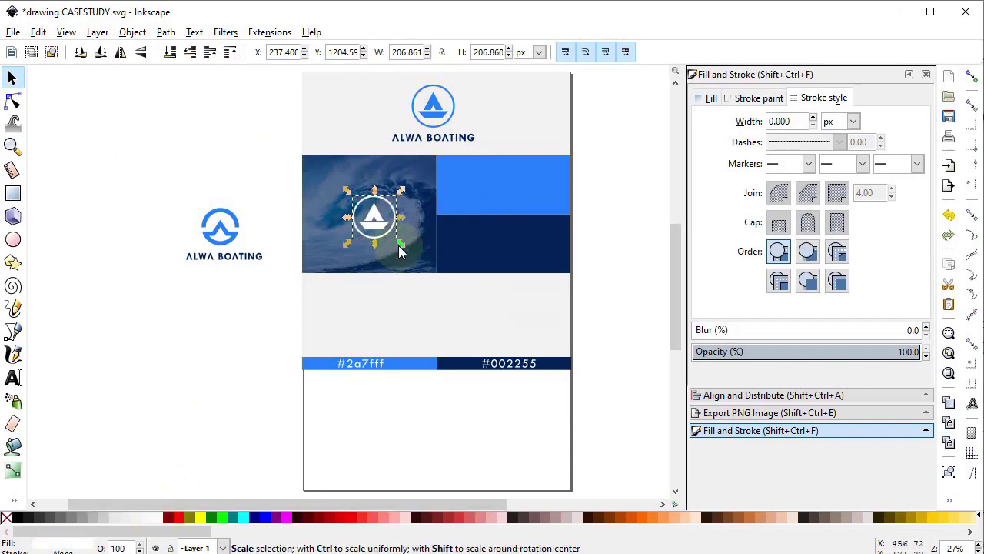
pyautogui.moveTo(400, 247); pyautogui.dragTo(379, 229)
pyautogui.click(384, 225)
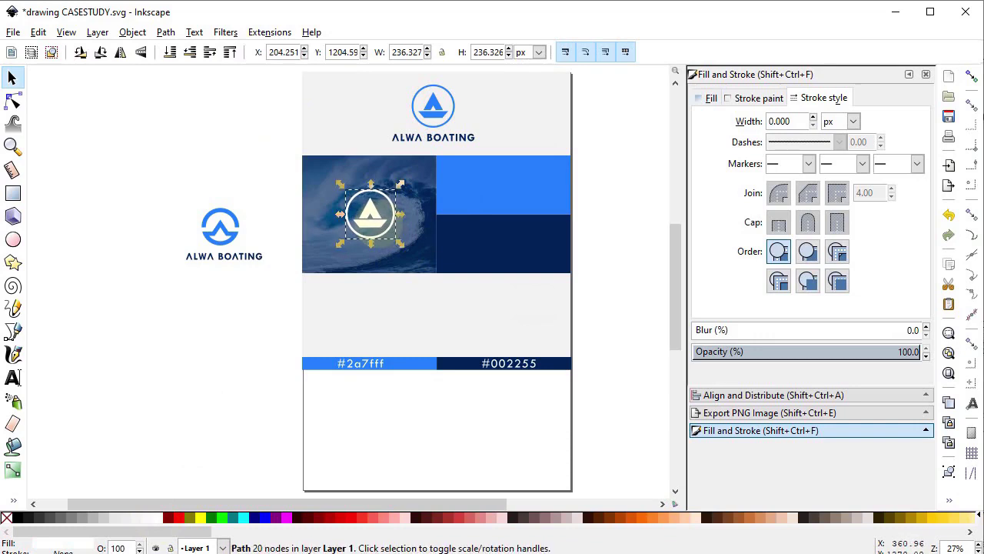
# Duplicate the white boat emblem from the wave tile and place the copy, about 170 px wide, on the bright blue tile.
pyautogui.rightClick(377, 231)
pyautogui.click(370, 325)
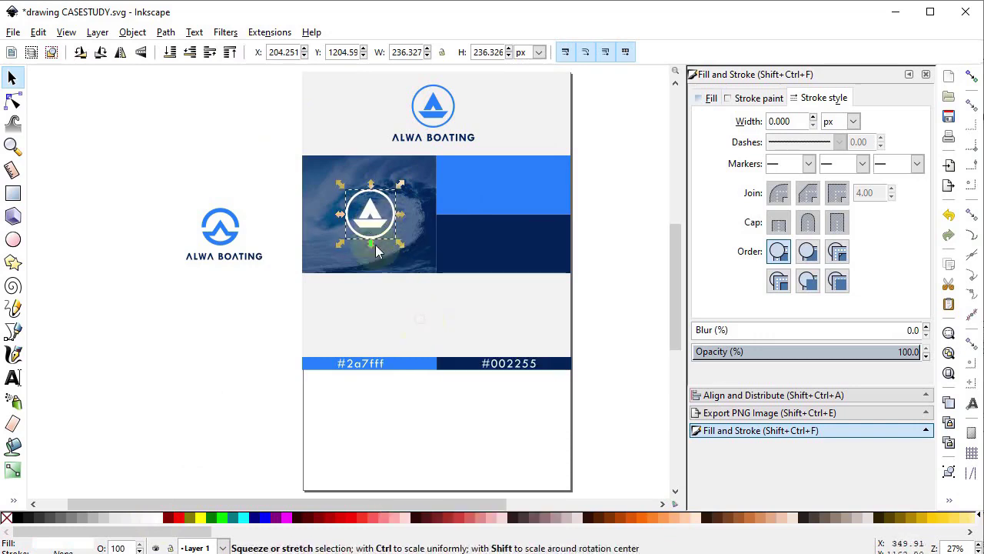
pyautogui.moveTo(366, 230); pyautogui.dragTo(504, 193)
pyautogui.click(515, 202)
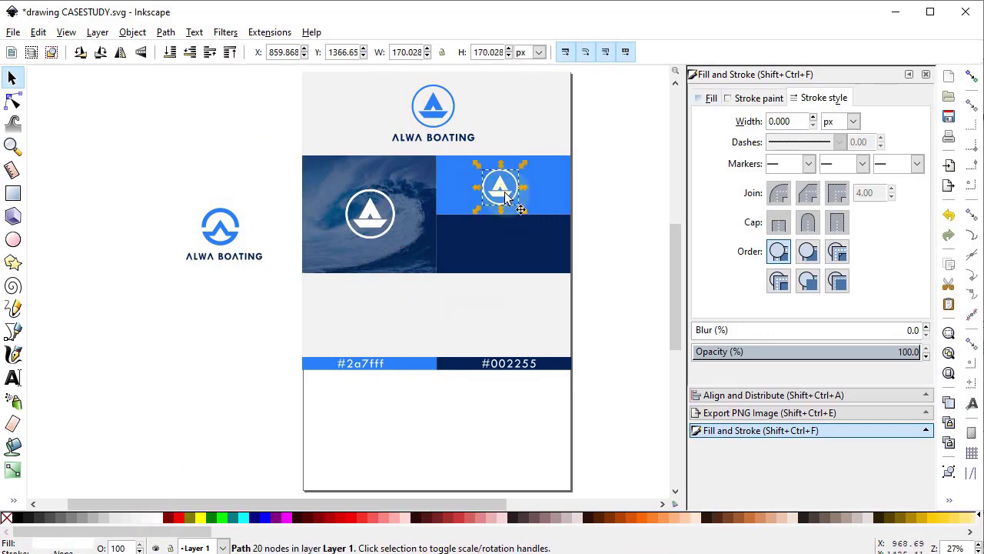
# Duplicate the small white emblem and place the copy directly below on the navy tile.
pyautogui.rightClick(504, 194)
pyautogui.click(543, 294)
pyautogui.moveTo(503, 197); pyautogui.dragTo(502, 253)
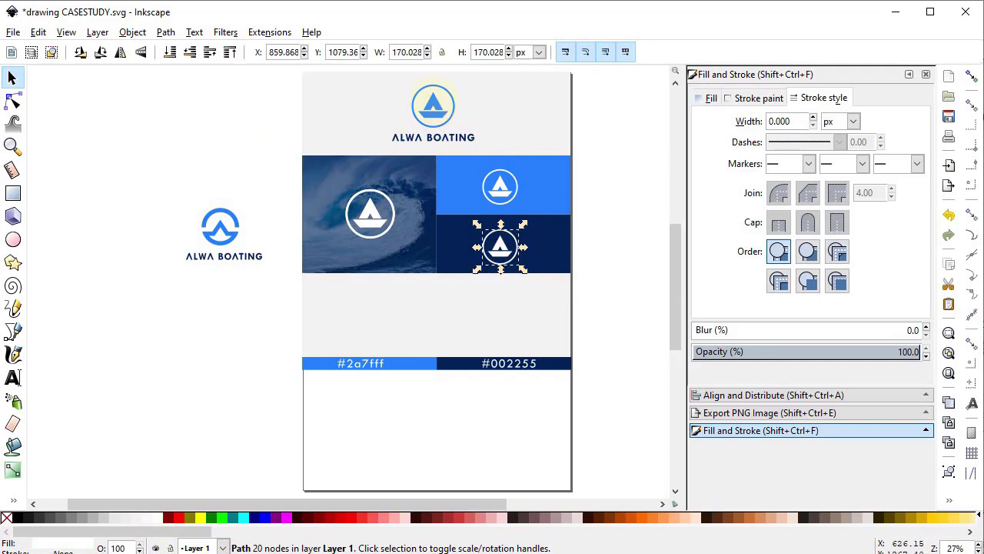
# Duplicate the blue boat emblem from the top band twice and place the copies side by side on the lower light gray band.
pyautogui.click(433, 106)
pyautogui.rightClick(435, 106)
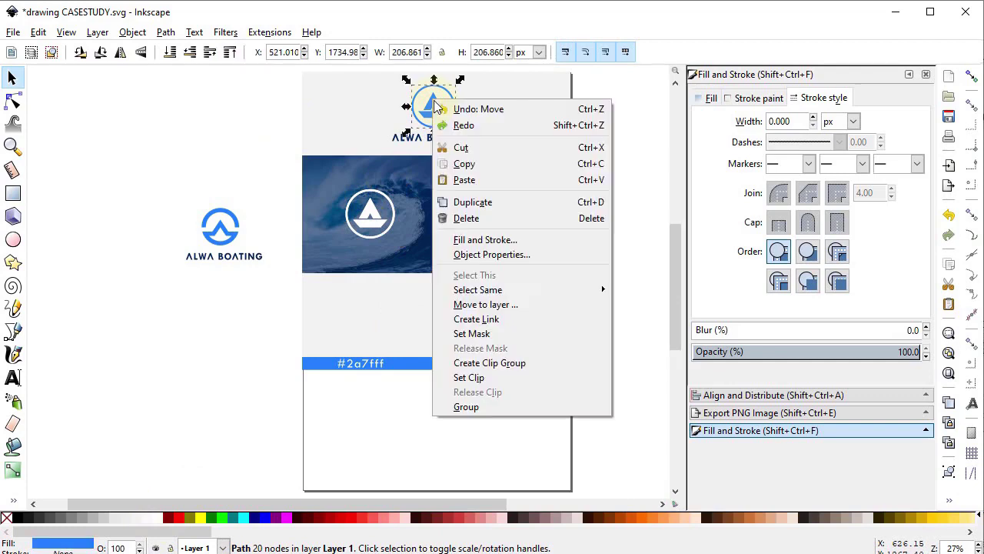
pyautogui.click(483, 213)
pyautogui.moveTo(438, 113); pyautogui.dragTo(370, 318)
pyautogui.rightClick(377, 308)
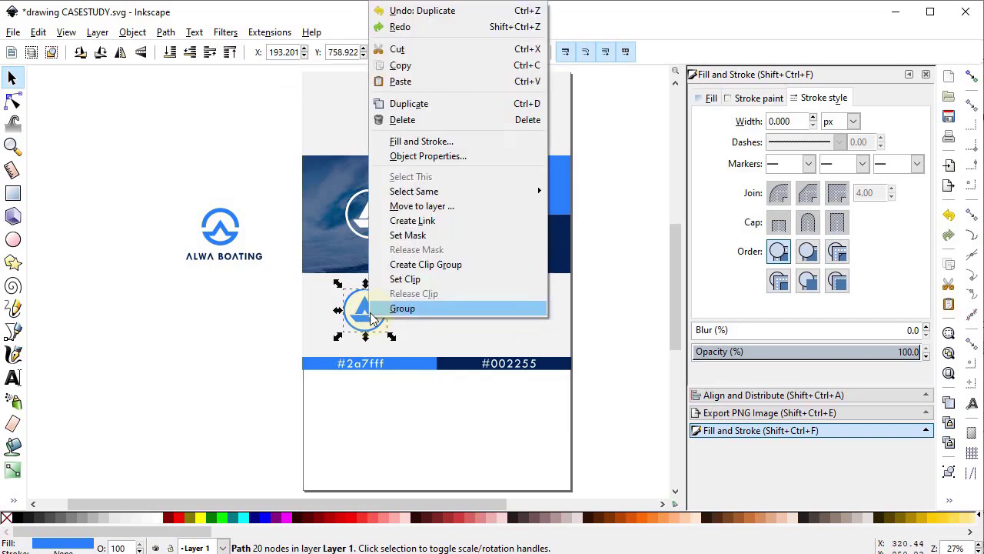
pyautogui.click(445, 101)
pyautogui.moveTo(367, 309); pyautogui.dragTo(503, 310)
pyautogui.click(484, 311)
pyautogui.click(388, 332)
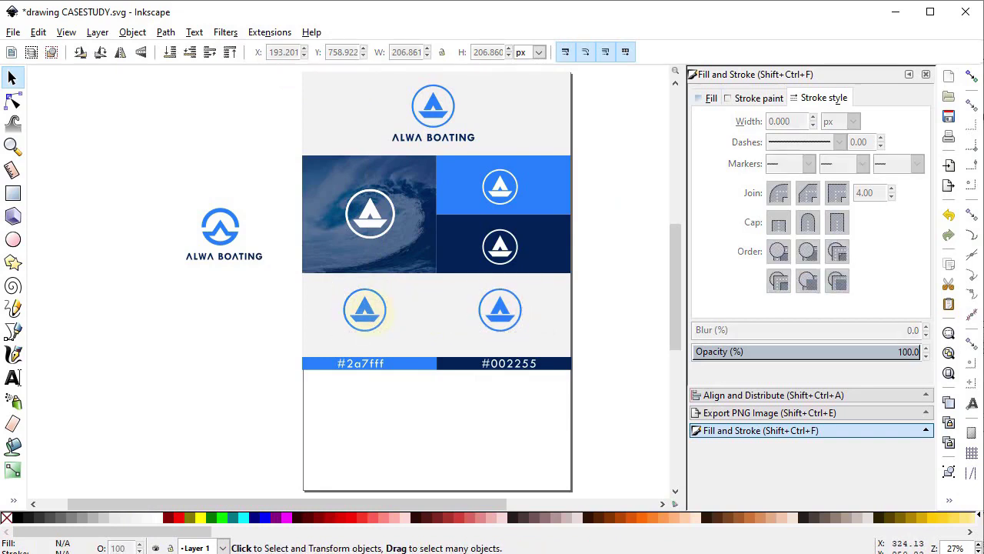
# Trace the A-shaped sail of the left emblem on the gray band with a closed straight-line Bezier path.
pyautogui.press('z')
pyautogui.moveTo(294, 263); pyautogui.dragTo(583, 368)
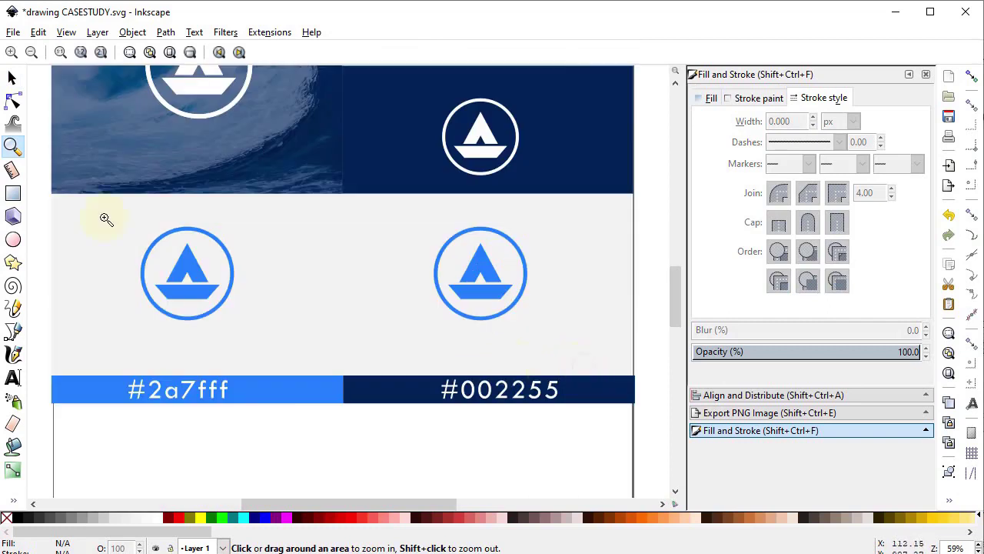
pyautogui.moveTo(168, 252); pyautogui.dragTo(259, 340)
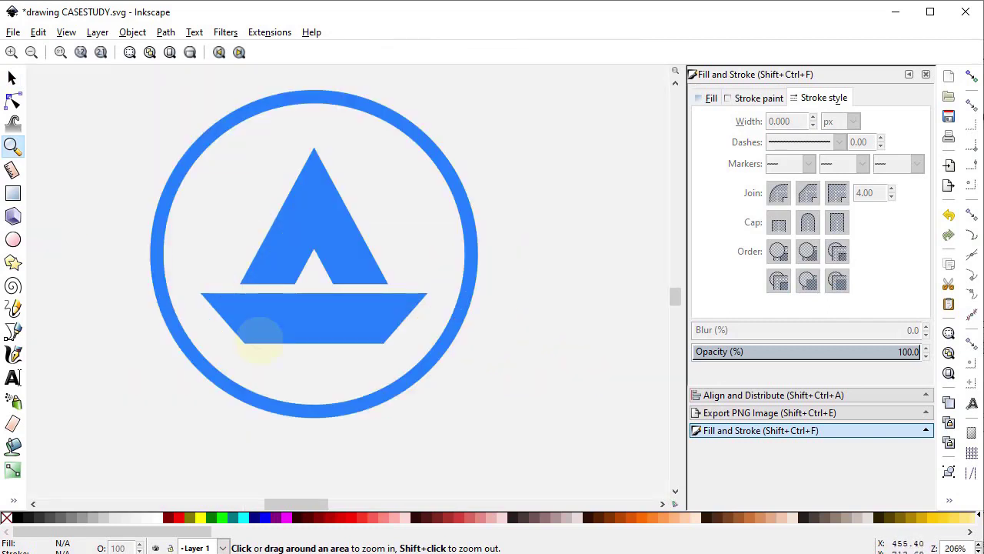
pyautogui.press('s')
pyautogui.click(13, 330)
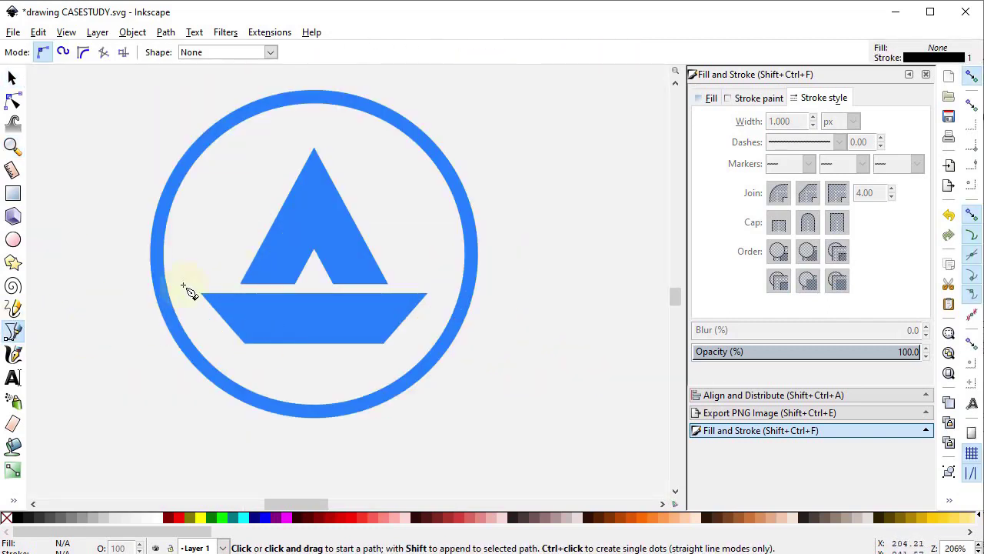
pyautogui.moveTo(240, 284); pyautogui.dragTo(319, 260)
pyautogui.click(315, 248)
pyautogui.click(333, 283)
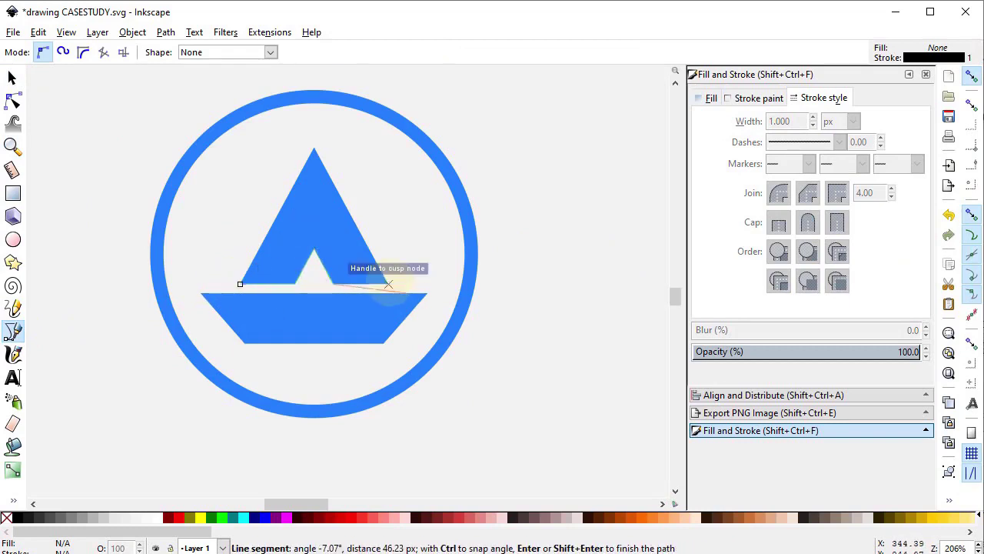
pyautogui.click(388, 284)
pyautogui.click(314, 146)
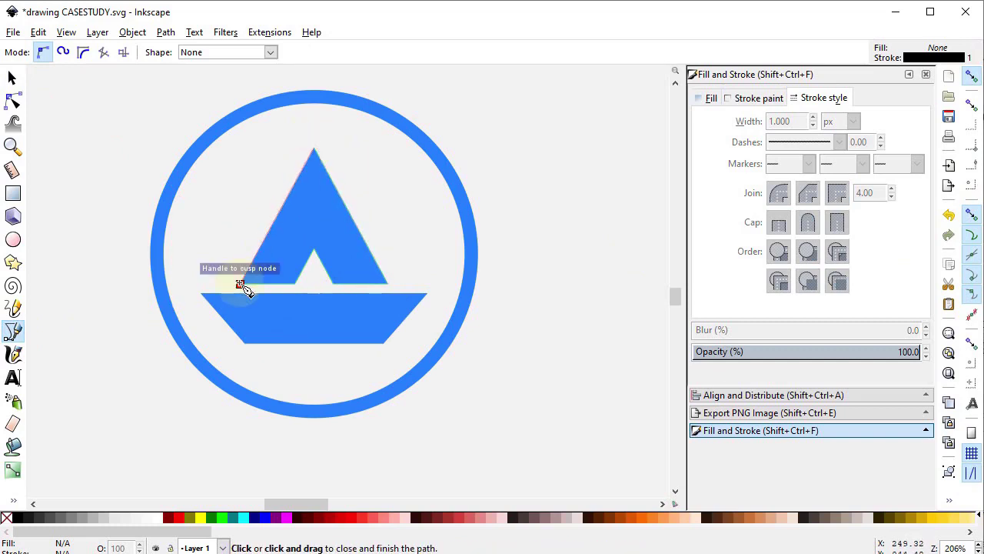
pyautogui.click(240, 285)
# Remove the traced sail's stroke and fill it with the emblem's blue using the Dropper.
pyautogui.click(11, 78)
pyautogui.scroll(2, 335, 332)
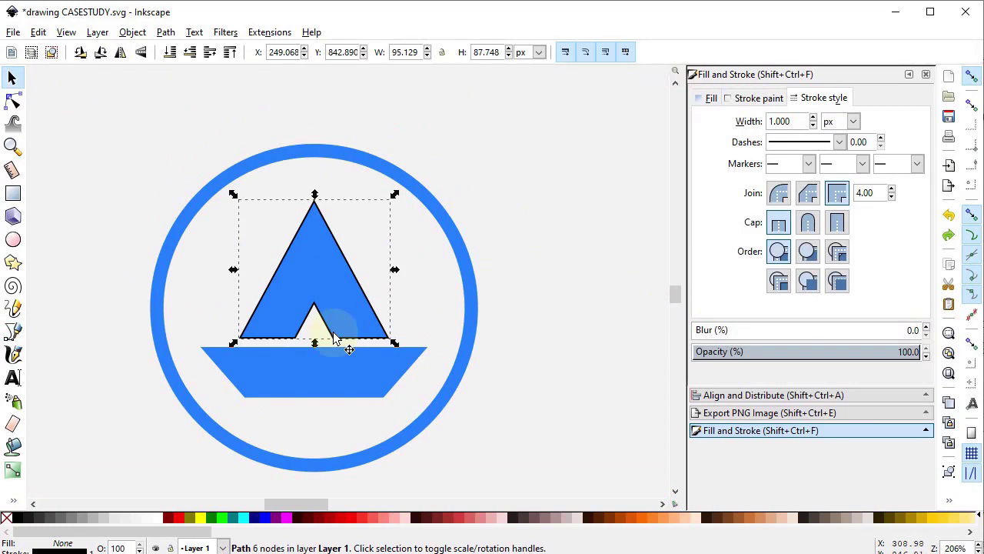
pyautogui.keyDown('shift'); pyautogui.click(6, 518); pyautogui.keyUp('shift')
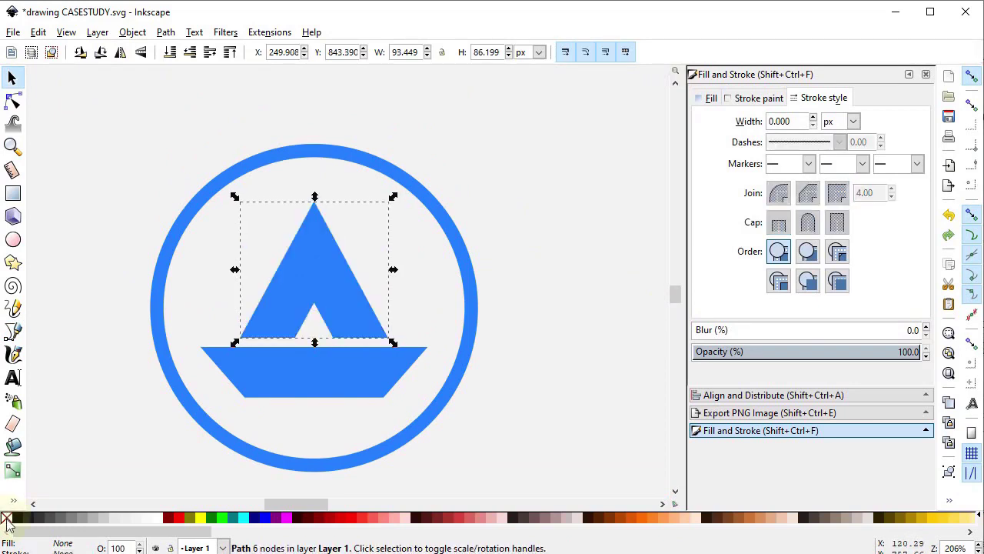
pyautogui.click(13, 501)
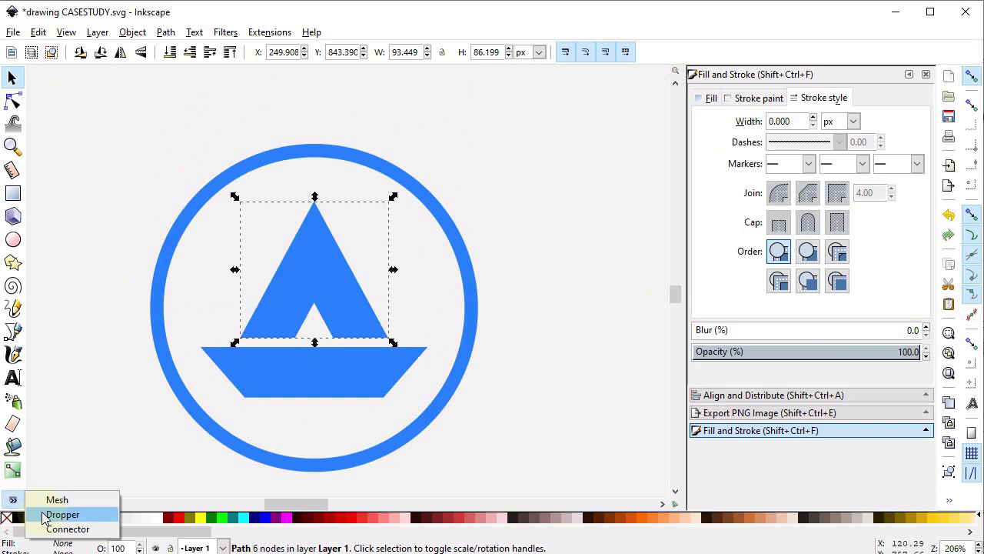
pyautogui.click(23, 515)
pyautogui.click(261, 389)
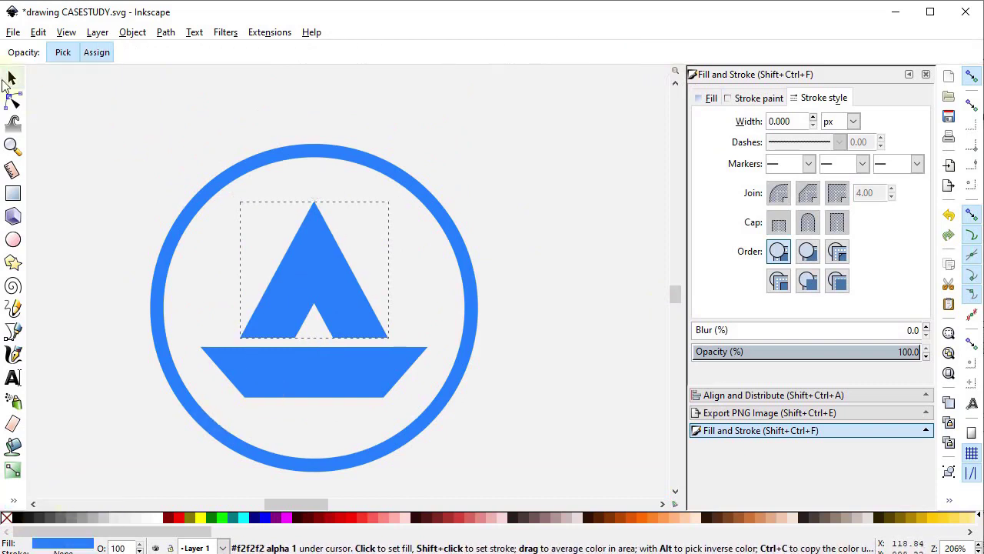
# Fill the original emblem behind the traced sail with a medium gray.
pyautogui.click(13, 78)
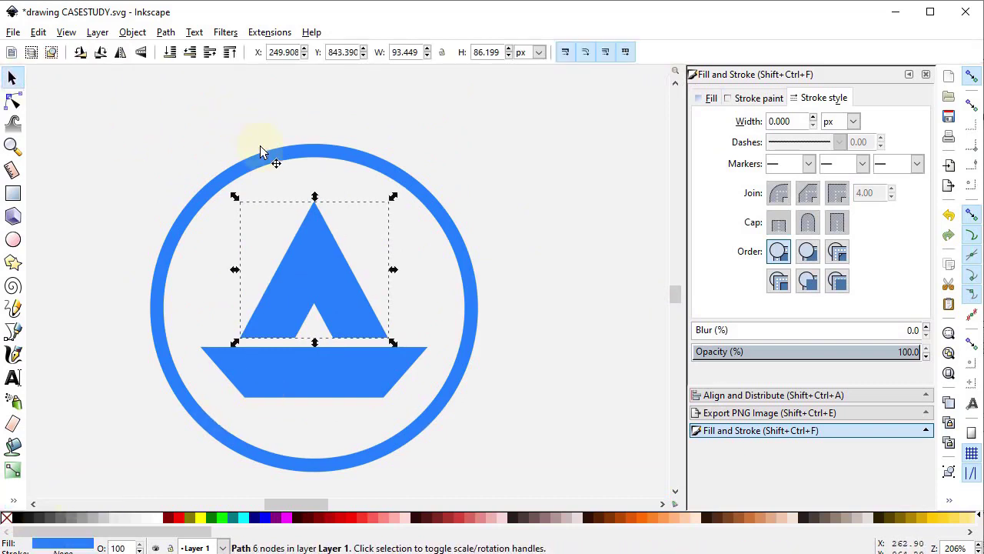
pyautogui.click(262, 154)
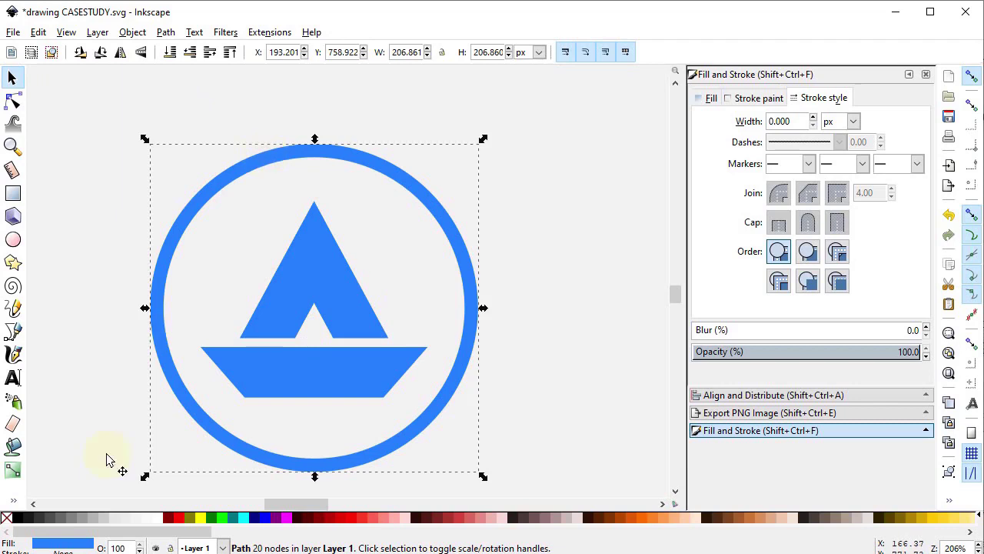
pyautogui.click(71, 518)
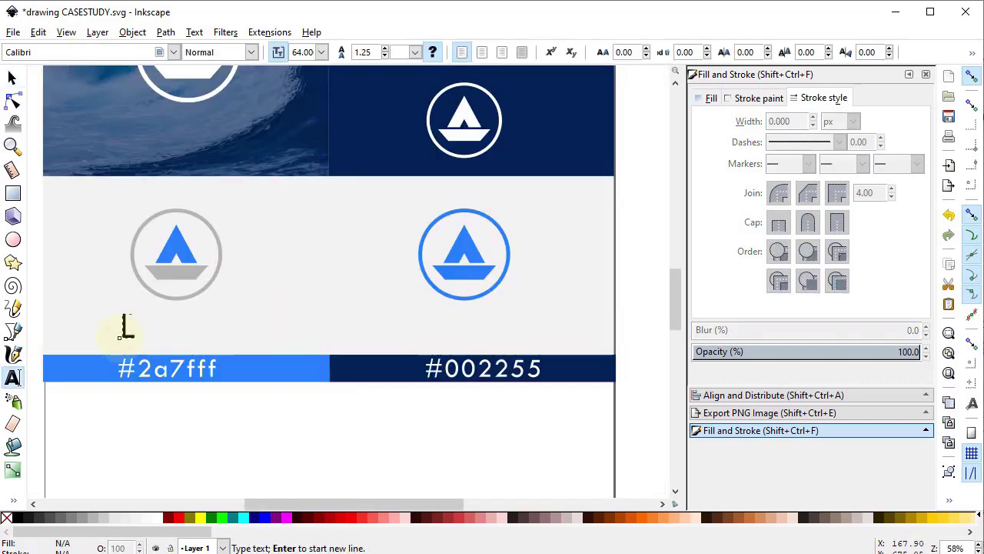
# Add the label LETTER "A" in Tw Cen MT Bold and center it, about 208 px wide, below the gray emblem.
pyautogui.write('LETTER "A"')
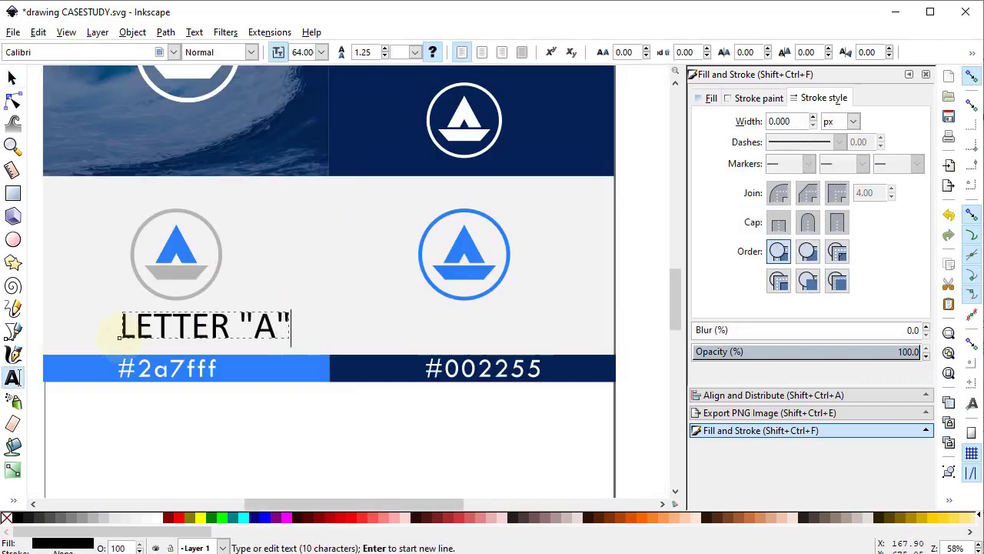
pyautogui.hotkey('ctrl', 'a')
pyautogui.doubleClick(83, 50)
pyautogui.write('TW')
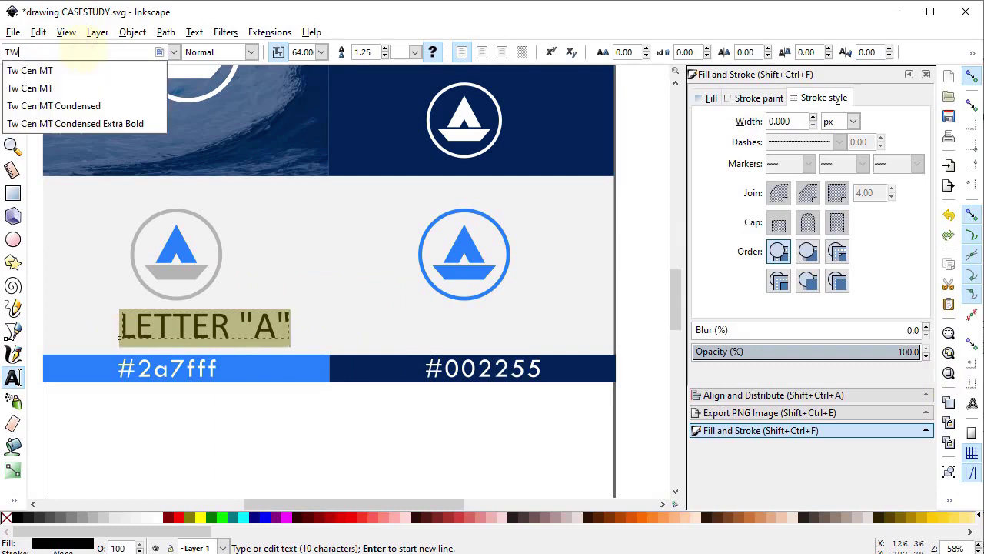
pyautogui.click(83, 75)
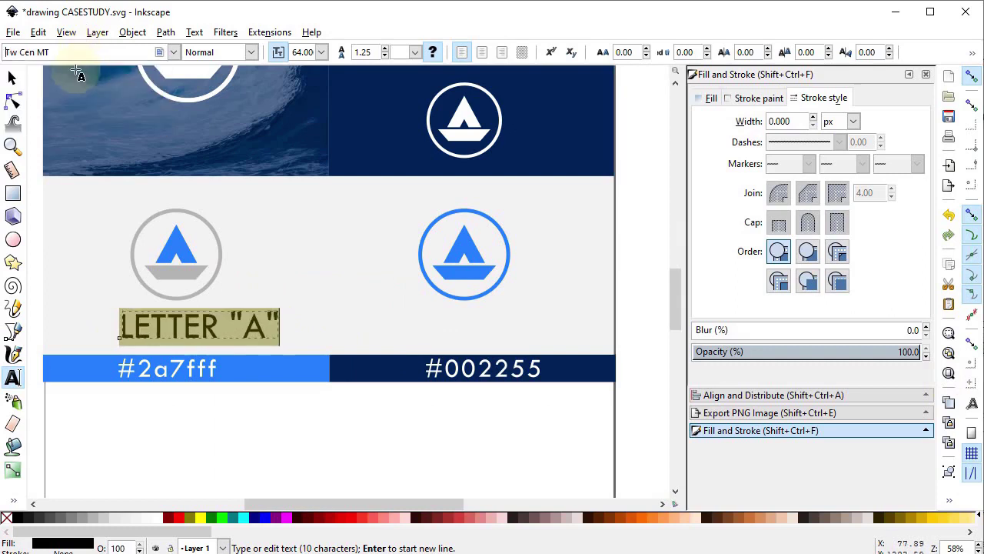
pyautogui.click(251, 52)
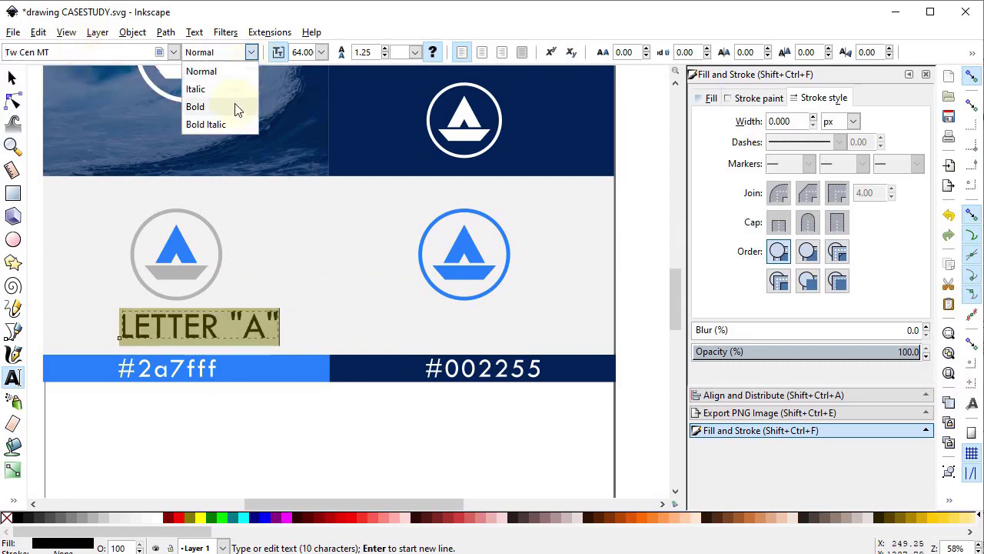
pyautogui.click(235, 106)
pyautogui.click(12, 77)
pyautogui.moveTo(308, 326); pyautogui.dragTo(188, 329)
# Duplicate the LETTER "A" label and place the copy below the all-blue emblem on the gray band.
pyautogui.rightClick(180, 323)
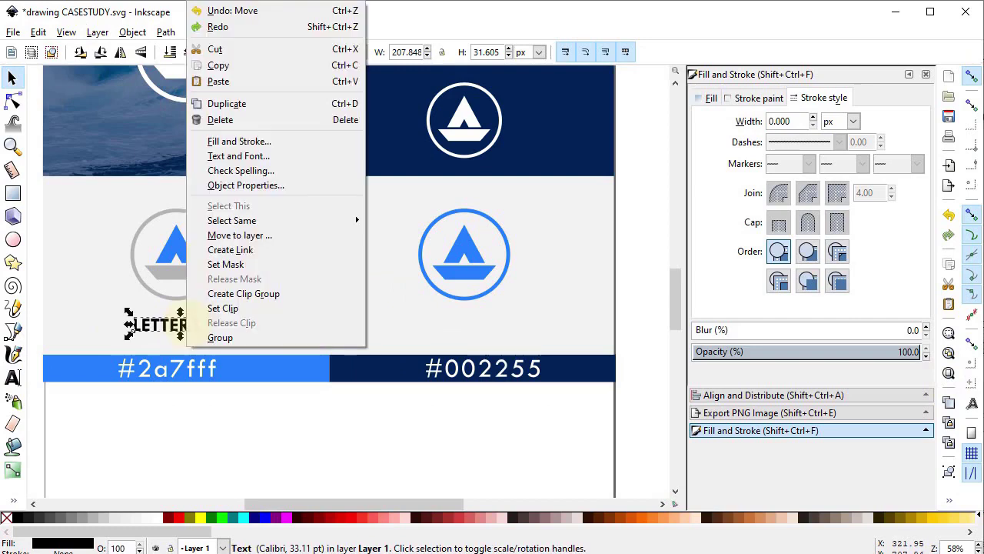
pyautogui.click(246, 101)
pyautogui.moveTo(185, 329); pyautogui.dragTo(477, 330)
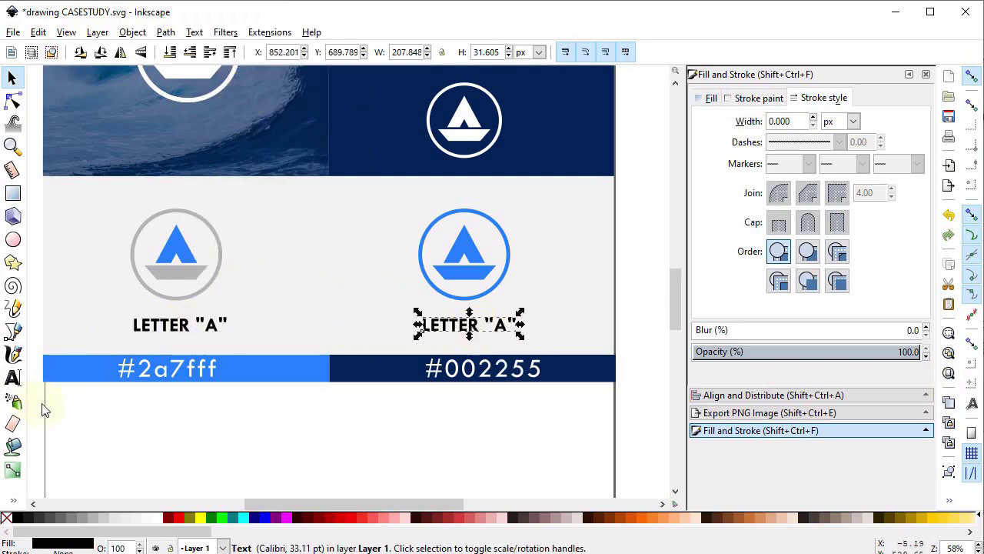
# Change the copied label's text to BOAT and center it below its emblem.
pyautogui.click(12, 377)
pyautogui.click(496, 314)
pyautogui.hotkey('ctrl', 'a')
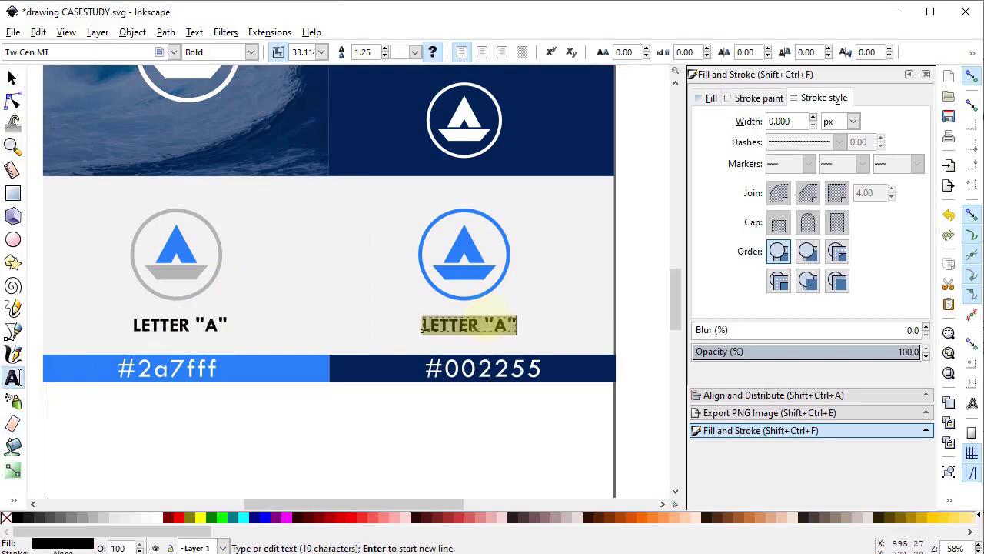
pyautogui.write('BOAT')
pyautogui.press('F1')
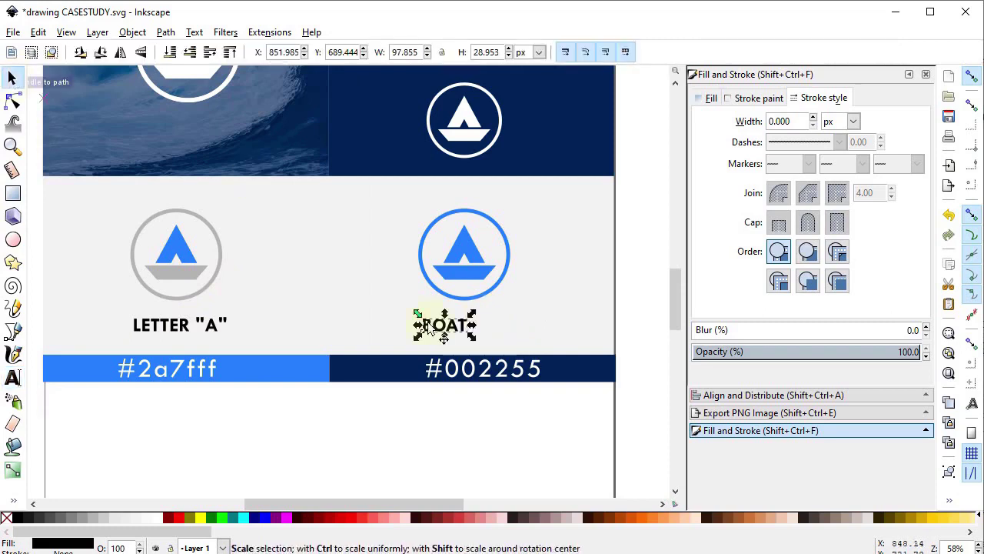
pyautogui.moveTo(422, 328); pyautogui.dragTo(443, 329)
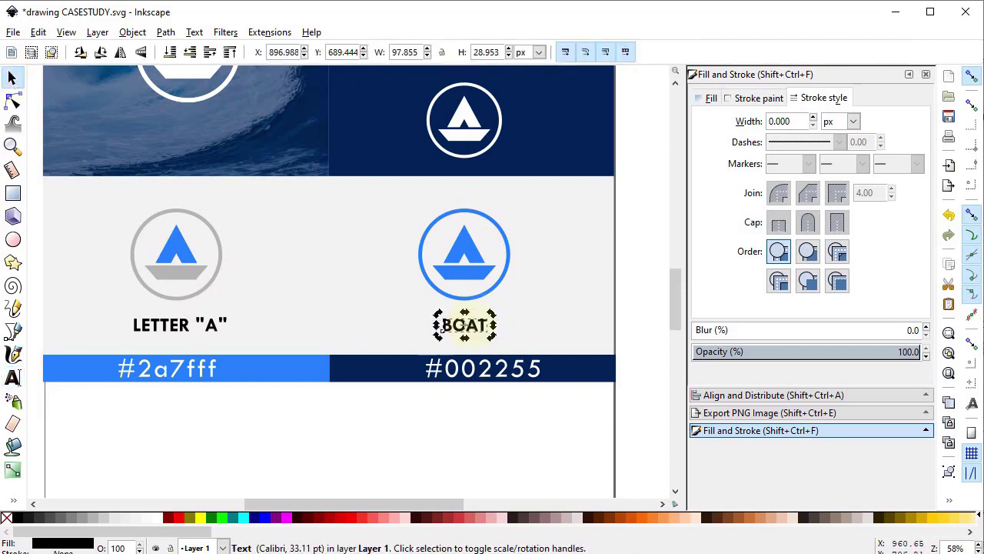
# Recolor both the LETTER "A" and BOAT labels with the navy of the #002255 strip using the Dropper.
pyautogui.keyDown('shift'); pyautogui.click(178, 329); pyautogui.keyUp('shift')
pyautogui.press('o')
pyautogui.click(13, 499)
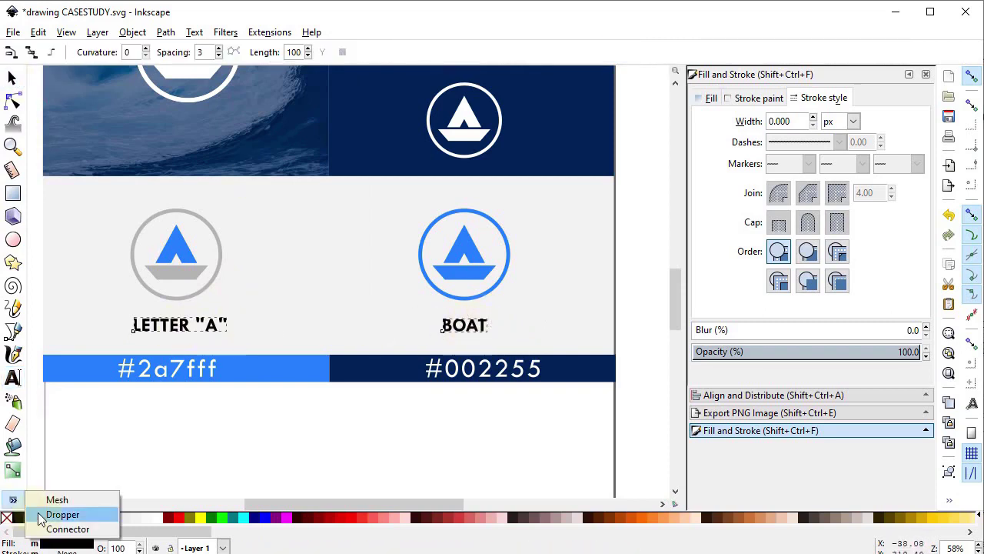
pyautogui.click(61, 514)
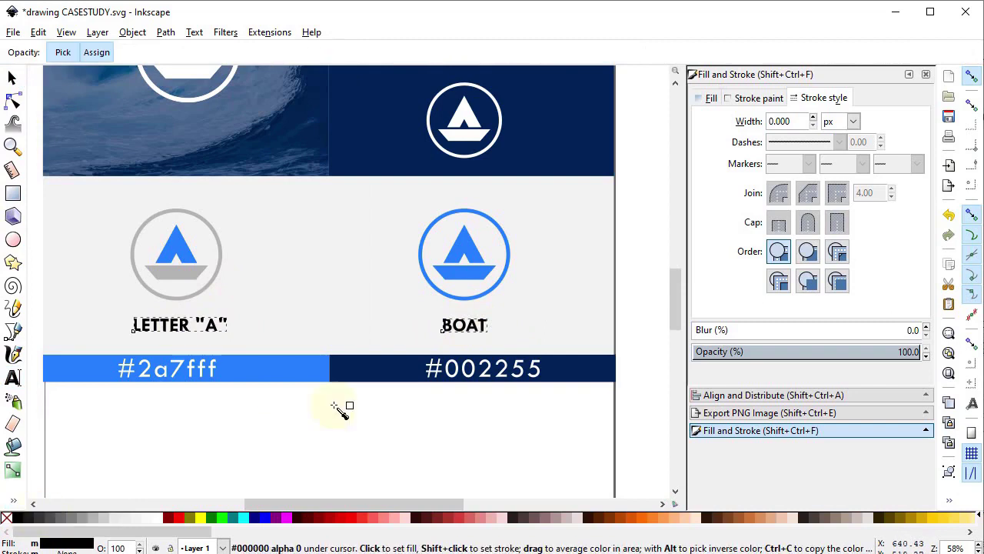
pyautogui.click(368, 371)
pyautogui.press('s')
# Trace the boat's hull in the emblem above BOAT with a closed four-sided Bezier path.
pyautogui.press('z')
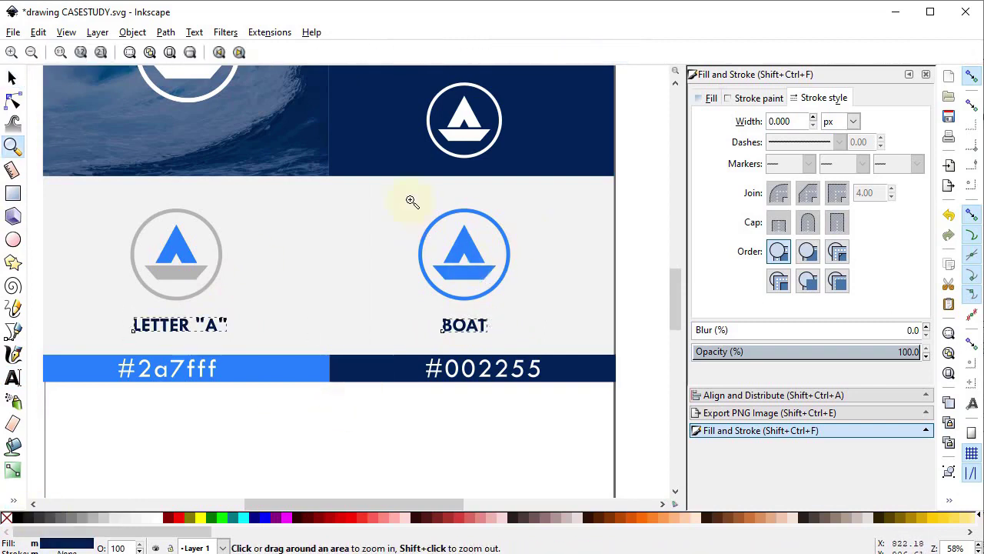
pyautogui.moveTo(436, 224); pyautogui.dragTo(531, 309)
pyautogui.click(12, 331)
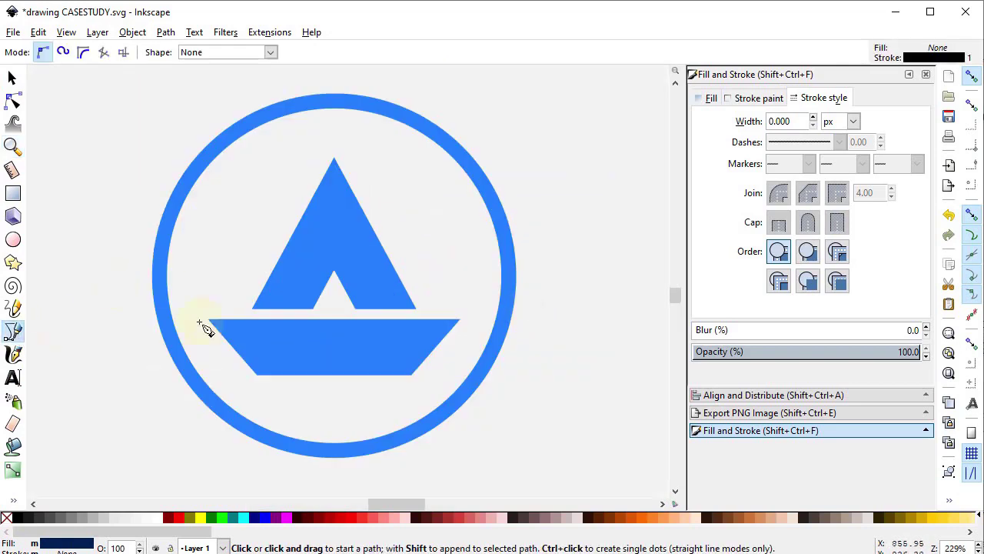
pyautogui.click(208, 320)
pyautogui.click(459, 319)
pyautogui.click(413, 375)
pyautogui.click(257, 374)
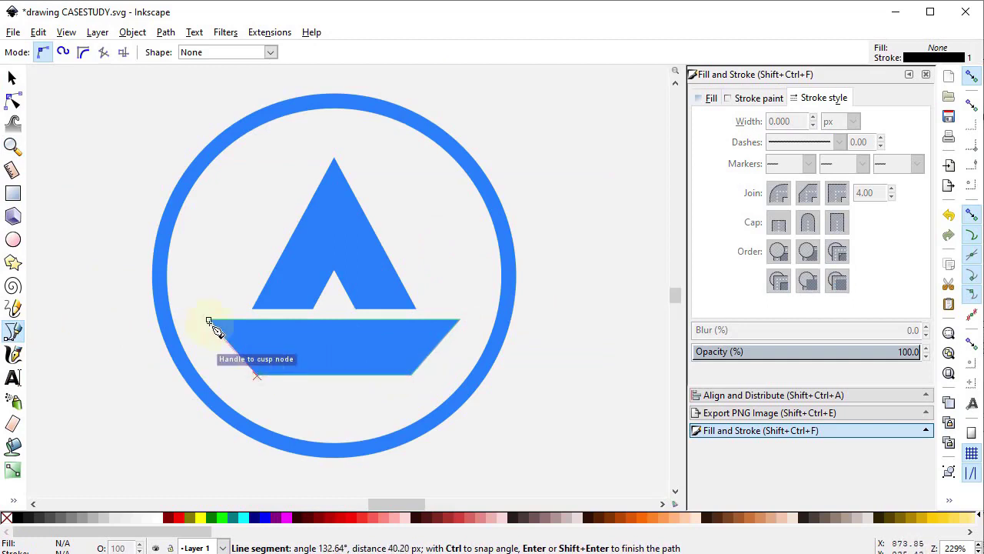
pyautogui.click(209, 320)
# Trace the A-shaped sail of the emblem above BOAT with a closed Bezier path.
pyautogui.click(252, 309)
pyautogui.click(313, 310)
pyautogui.click(354, 309)
pyautogui.click(416, 309)
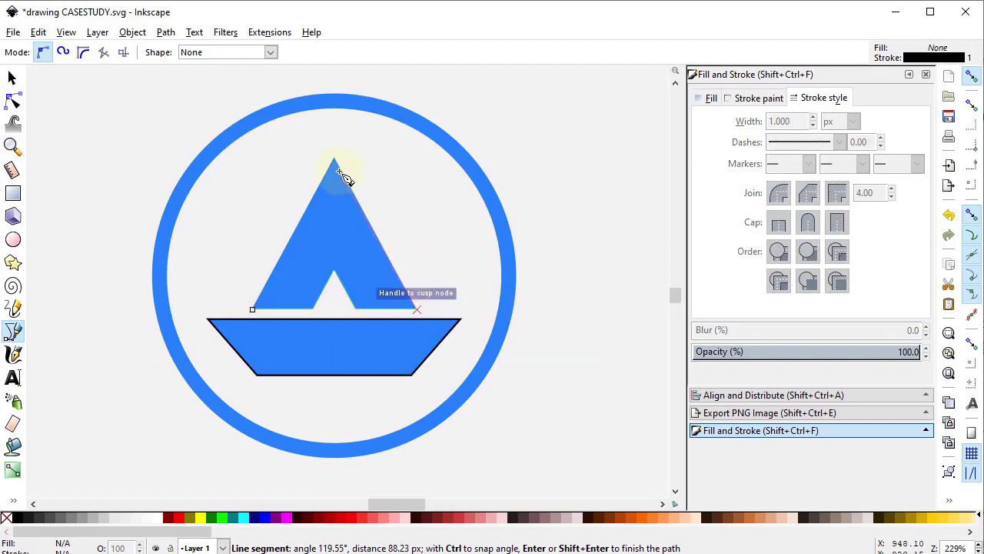
pyautogui.click(333, 157)
pyautogui.click(252, 309)
# Fill the traced sail and hull above BOAT with the logo's #2a7fff blue using the Dropper.
pyautogui.press('s')
pyautogui.keyDown('shift'); pyautogui.click(348, 318); pyautogui.keyUp('shift')
pyautogui.moveTo(324, 286)
pyautogui.mouseDown()
pyautogui.moveTo(391, 274)
pyautogui.moveTo(410, 285)
pyautogui.moveTo(341, 287)
pyautogui.mouseUp()
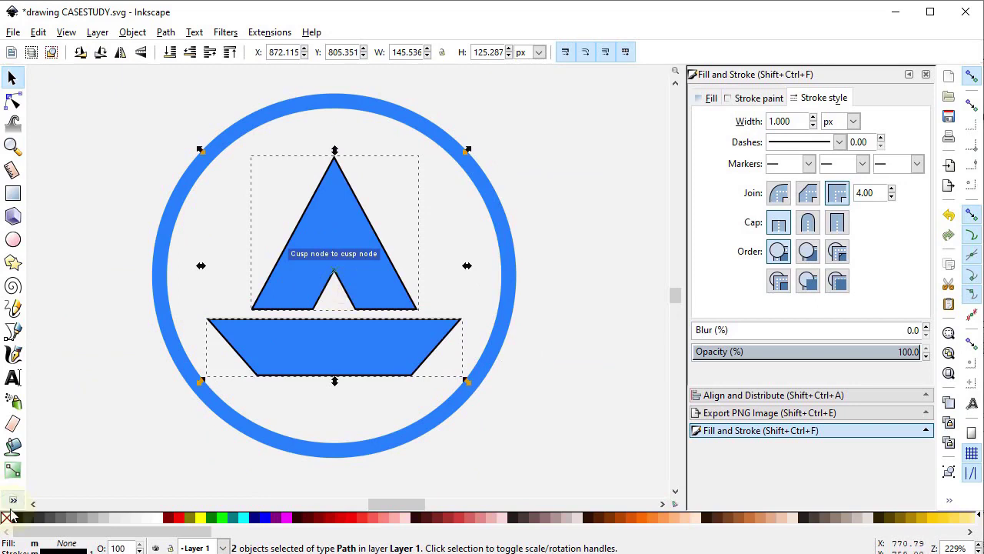
pyautogui.click(13, 500)
pyautogui.click(44, 521)
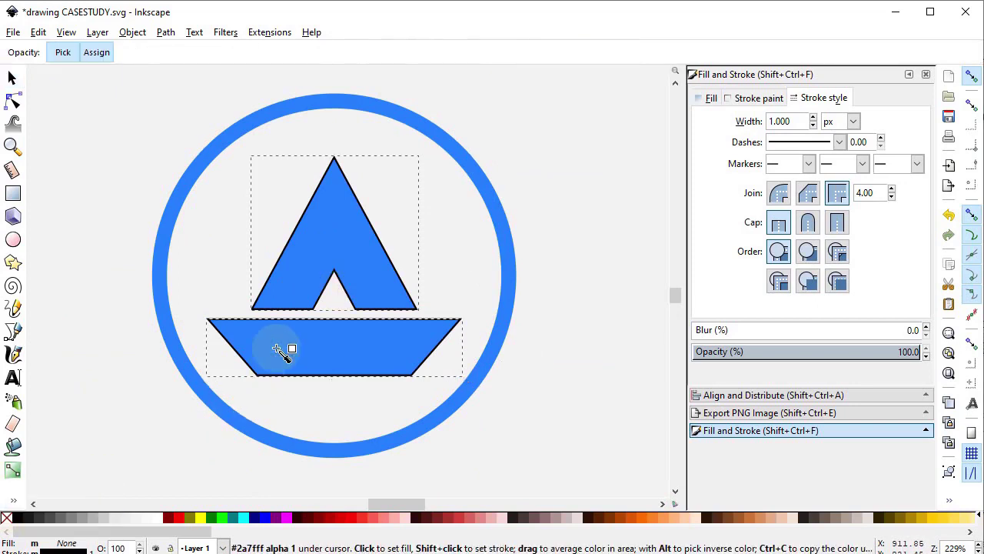
pyautogui.click(280, 345)
# Recolor the circular ring around the boat above BOAT light gray.
pyautogui.click(12, 78)
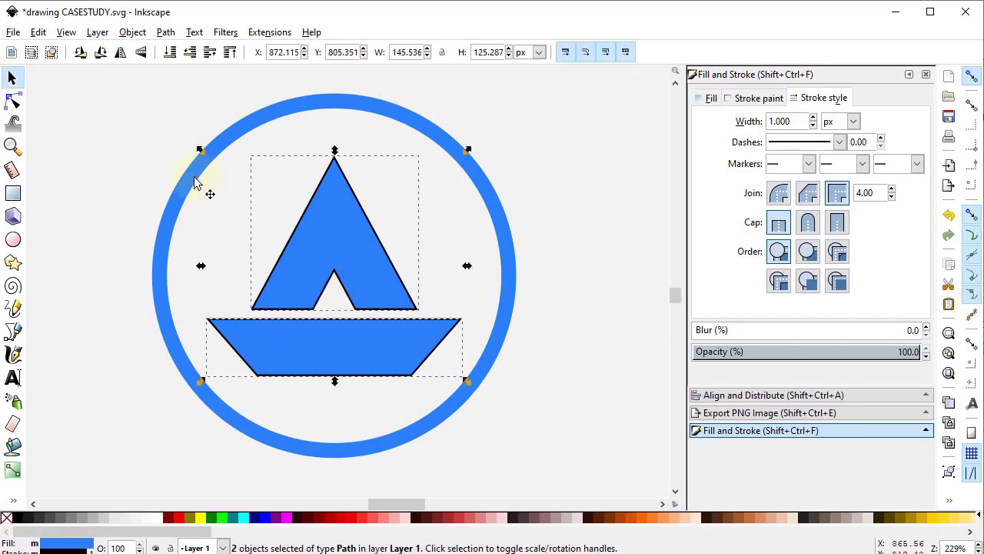
pyautogui.click(198, 182)
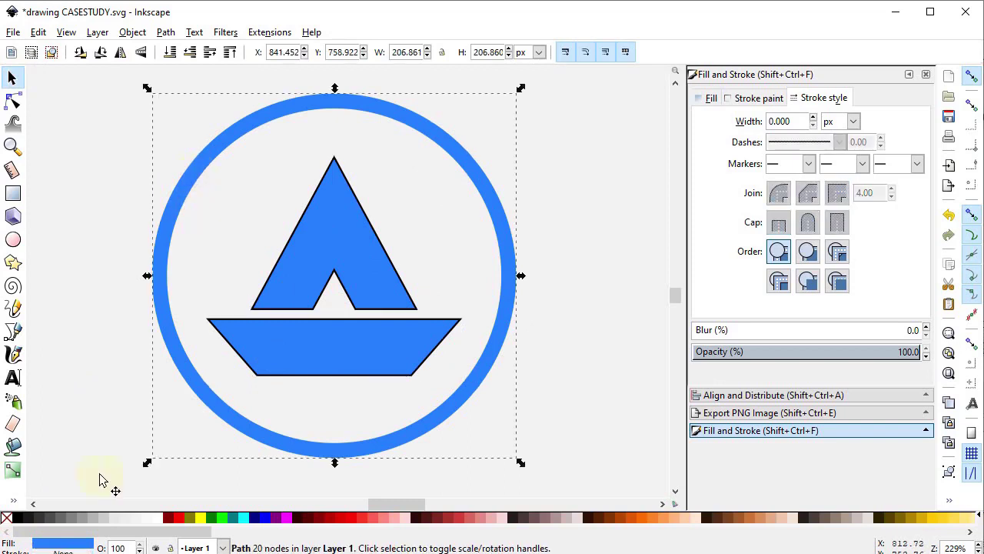
pyautogui.click(97, 520)
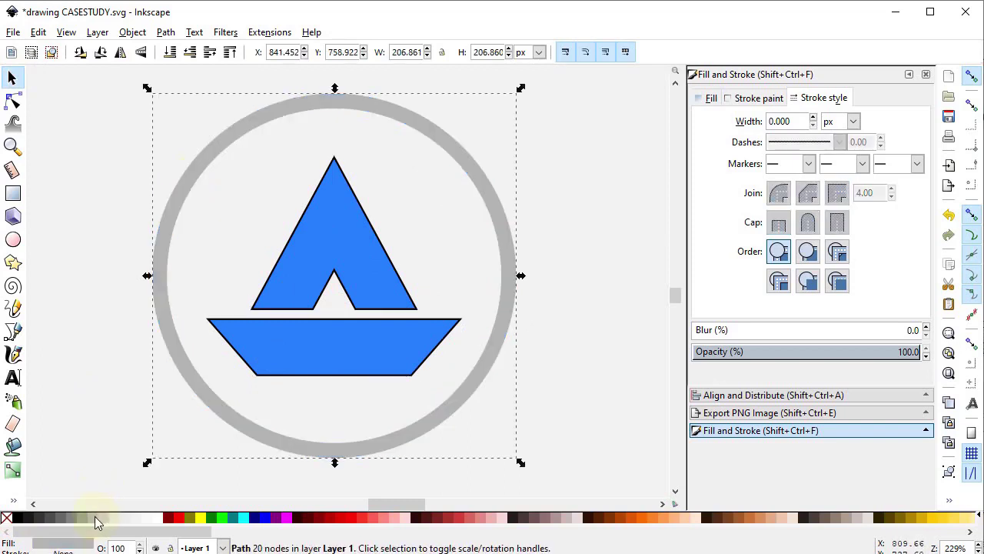
# Remove the black outline from the traced sail and hull above BOAT.
pyautogui.click(317, 303)
pyautogui.keyDown('shift'); pyautogui.click(323, 323); pyautogui.keyUp('shift')
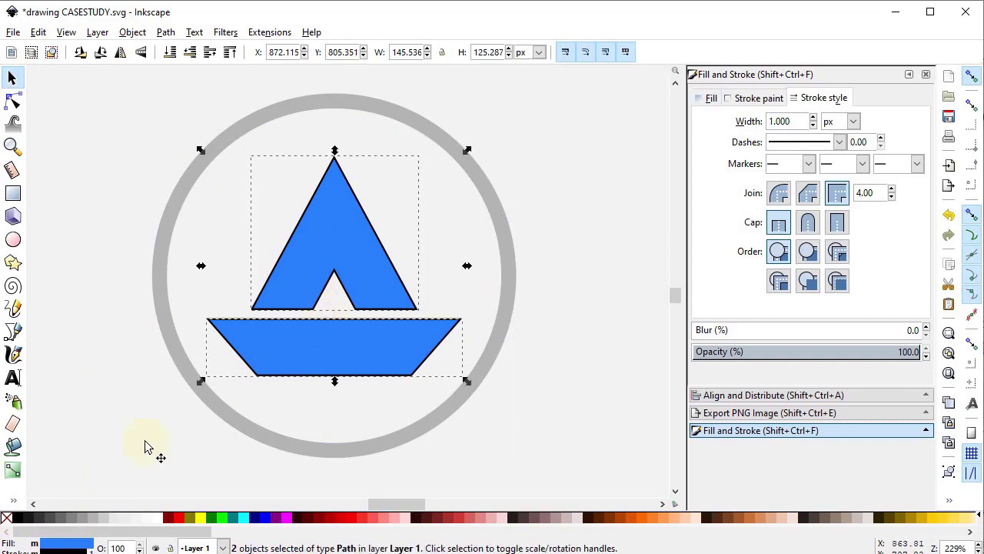
pyautogui.keyDown('shift'); pyautogui.click(8, 520); pyautogui.keyUp('shift')
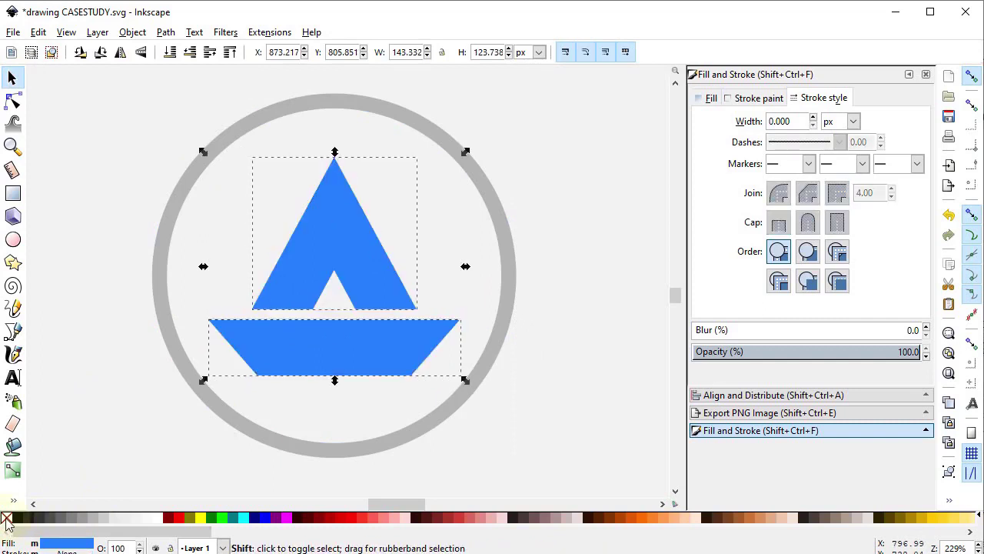
pyautogui.click(538, 338)
pyautogui.press('5')
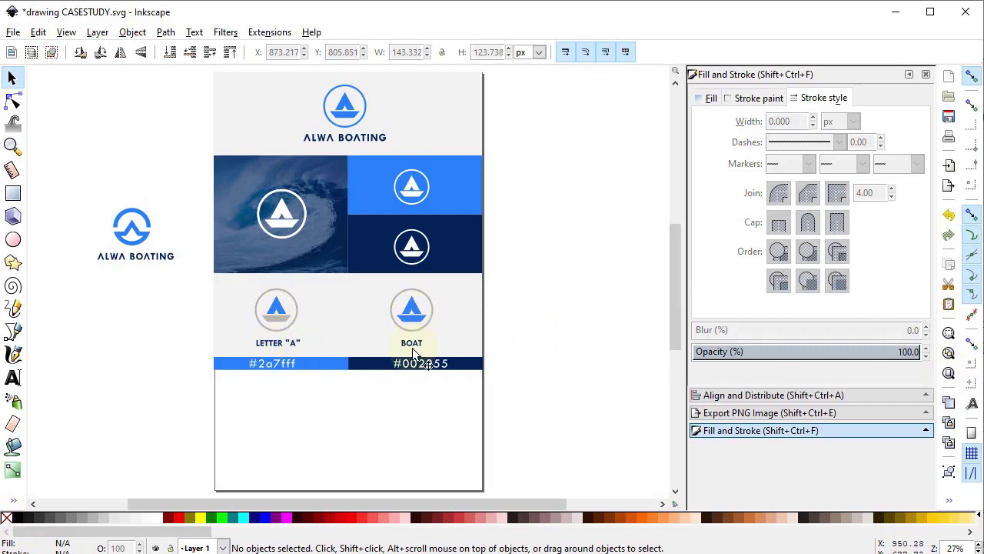
pyautogui.press('t')
pyautogui.click(324, 410)
pyautogui.press('Escape')
# Place the FONT USED : TW CENT MT heading with its Normal and BOLD sample paragraphs in the empty page area below the color strips.
pyautogui.press('z')
pyautogui.moveTo(205, 340); pyautogui.dragTo(472, 496)
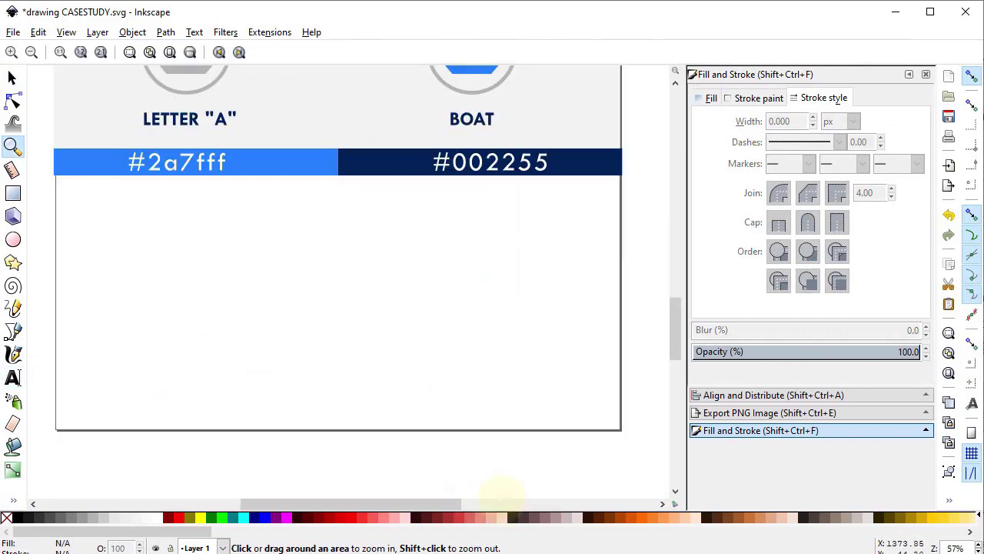
pyautogui.press('s')
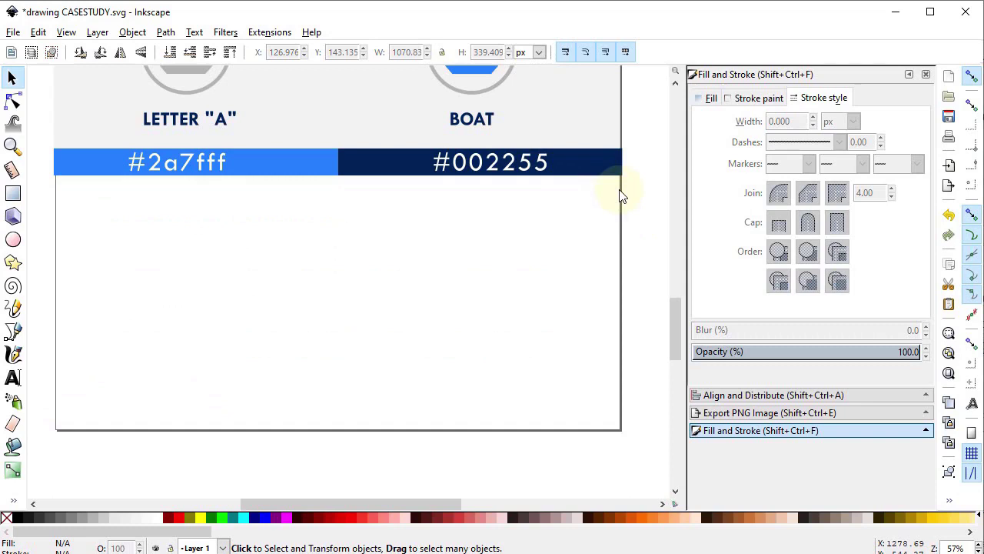
pyautogui.hotkey('ctrl', 'a')
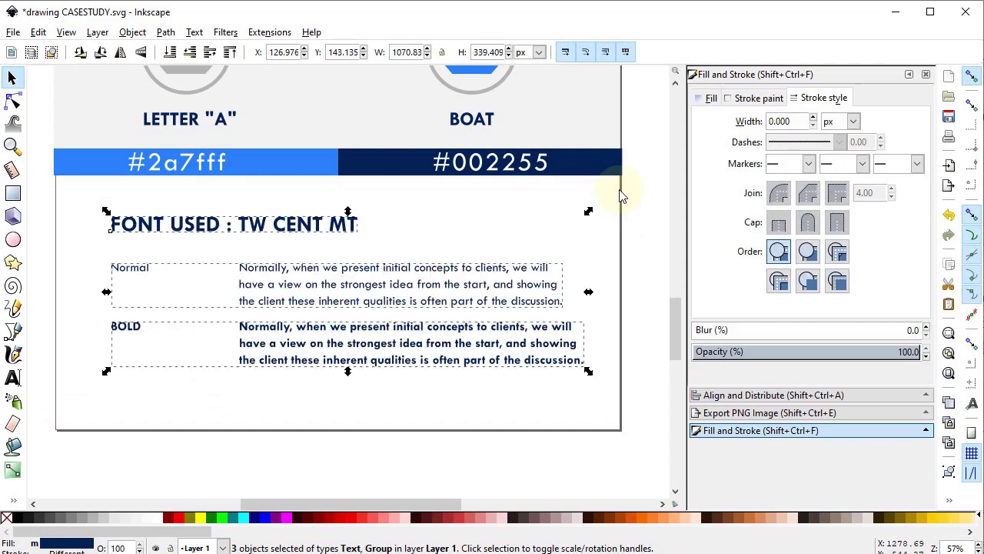
# Check the font family of the sample paragraph beside the Normal label.
pyautogui.press('t')
pyautogui.click(317, 267)
pyautogui.hotkey('ctrl', 'a')
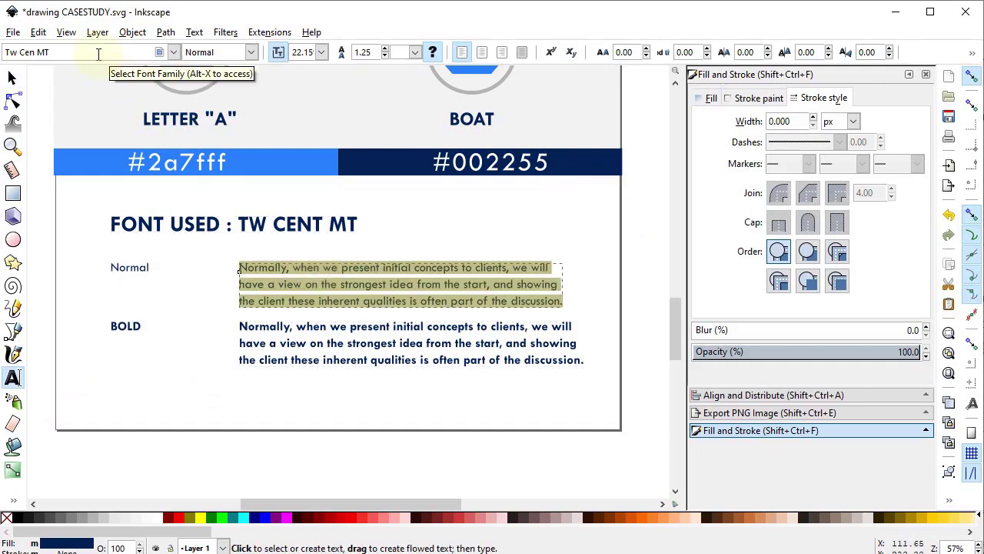
pyautogui.click(12, 77)
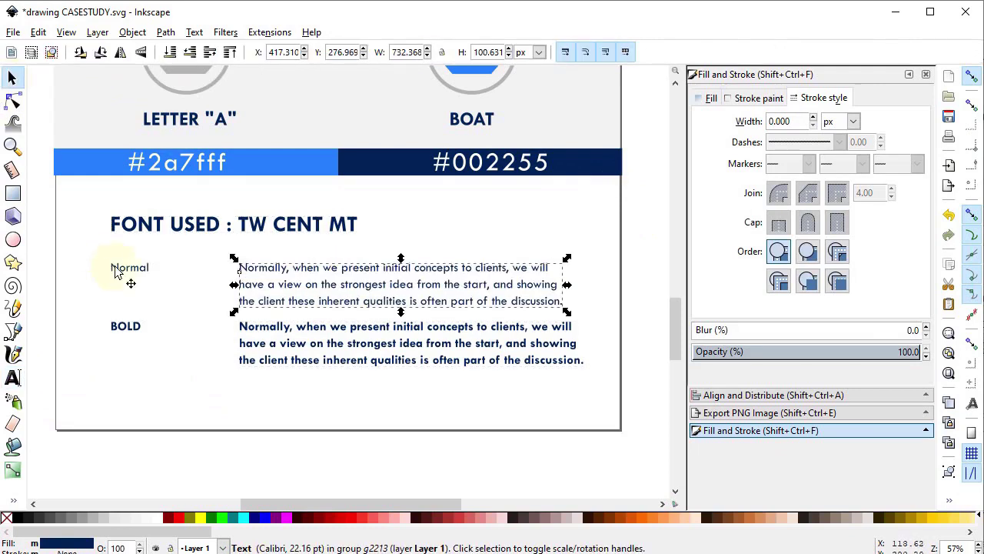